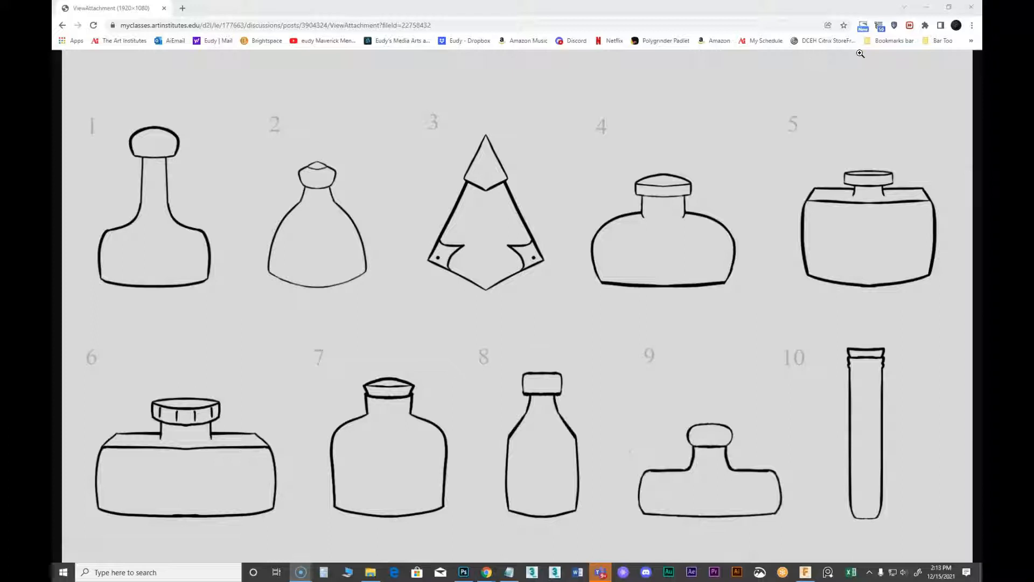
Switch to Fusion 360, roll the Pyramid Bottle timeline back to its first sketch and show the sketch.
click(928, 7)
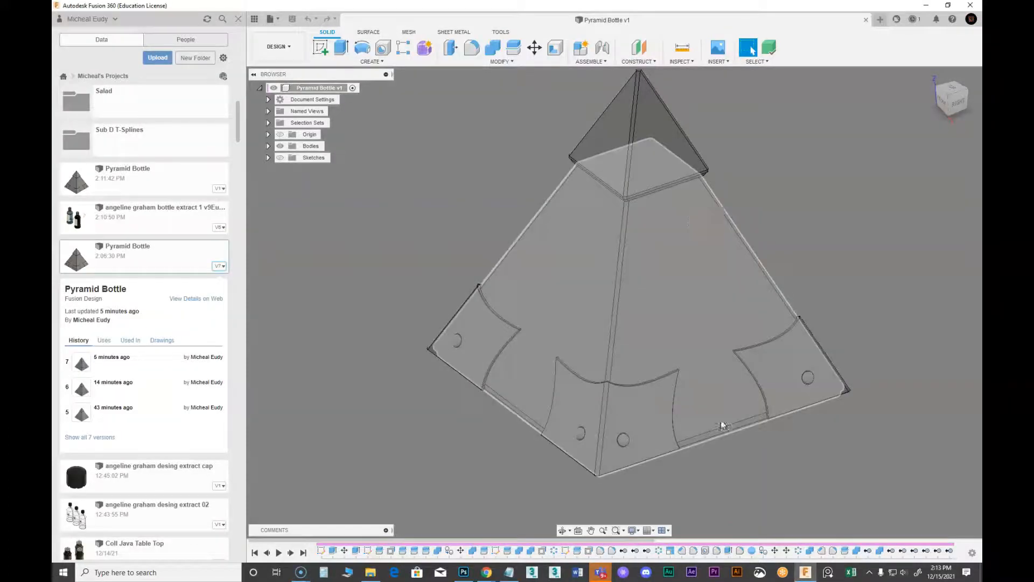
shift+middle_drag(730, 388, 768, 471)
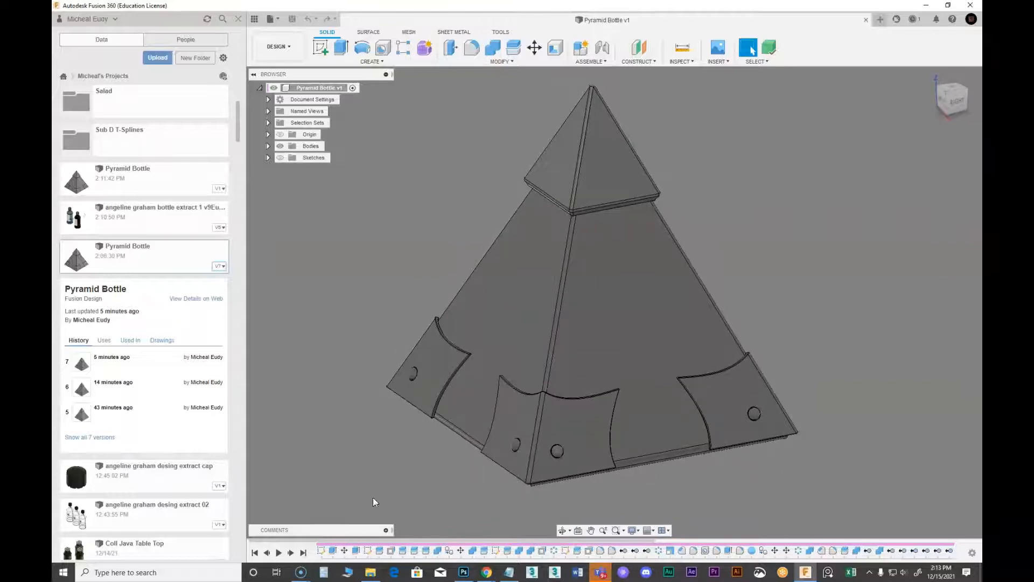
click(255, 553)
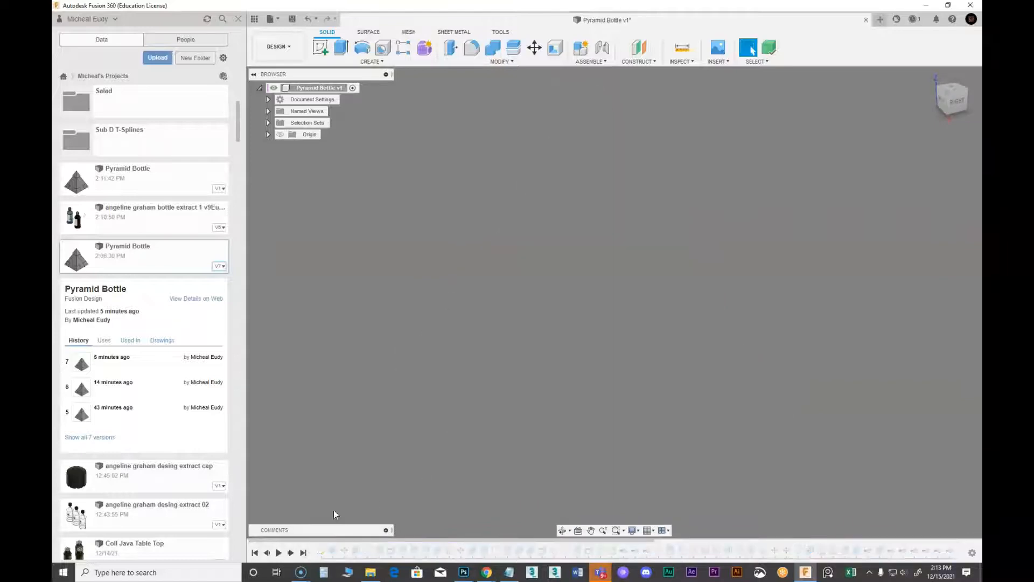
click(267, 135)
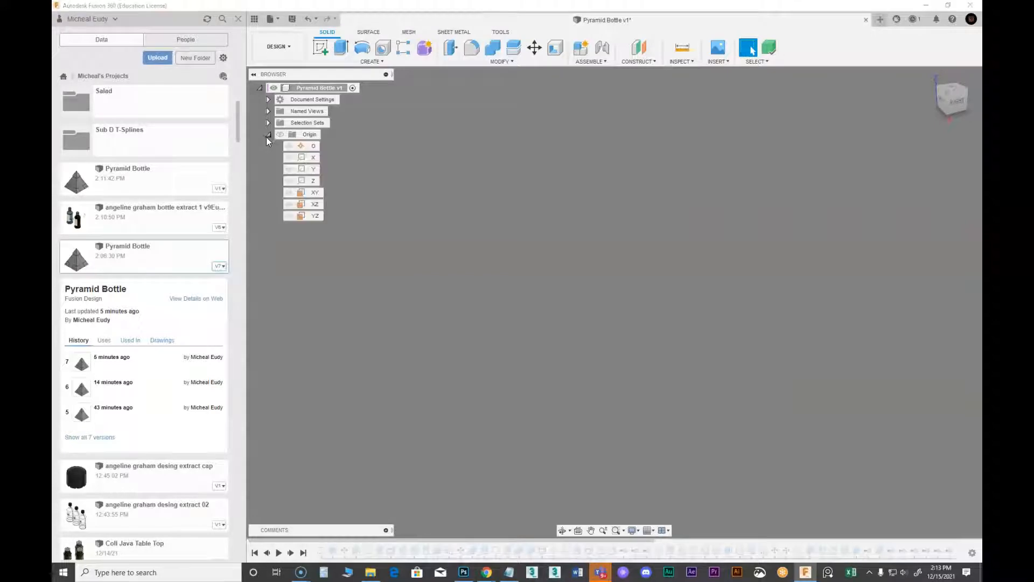
click(292, 552)
click(269, 227)
click(279, 227)
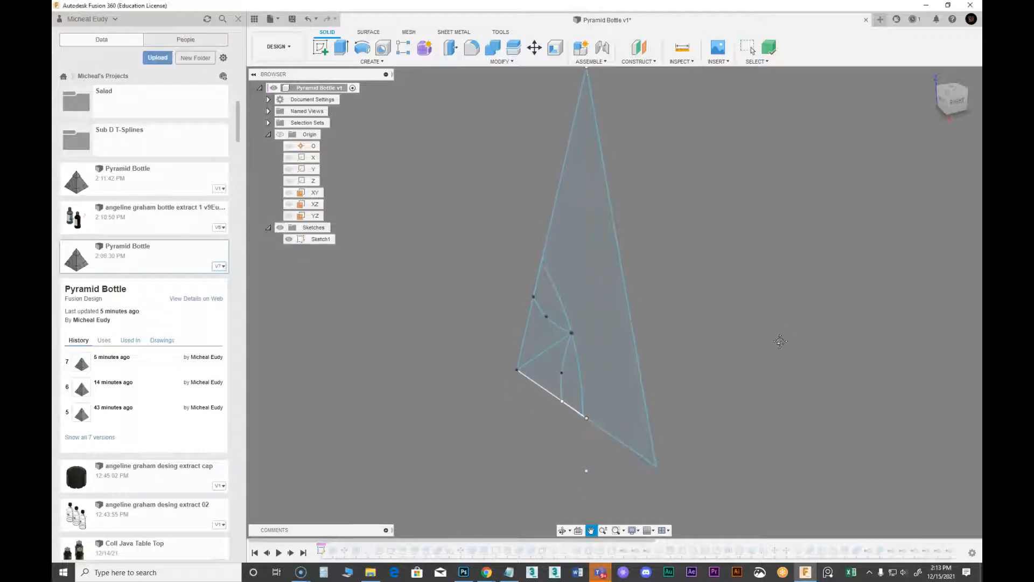
Turn on the layout grid and open the first sketch for editing.
click(650, 531)
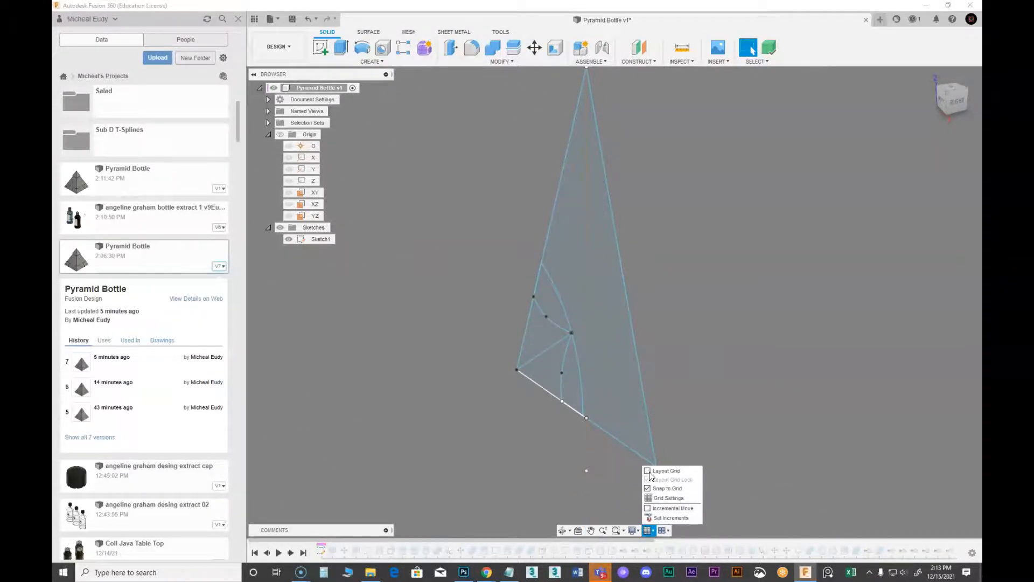
shift+middle_drag(728, 369, 748, 360)
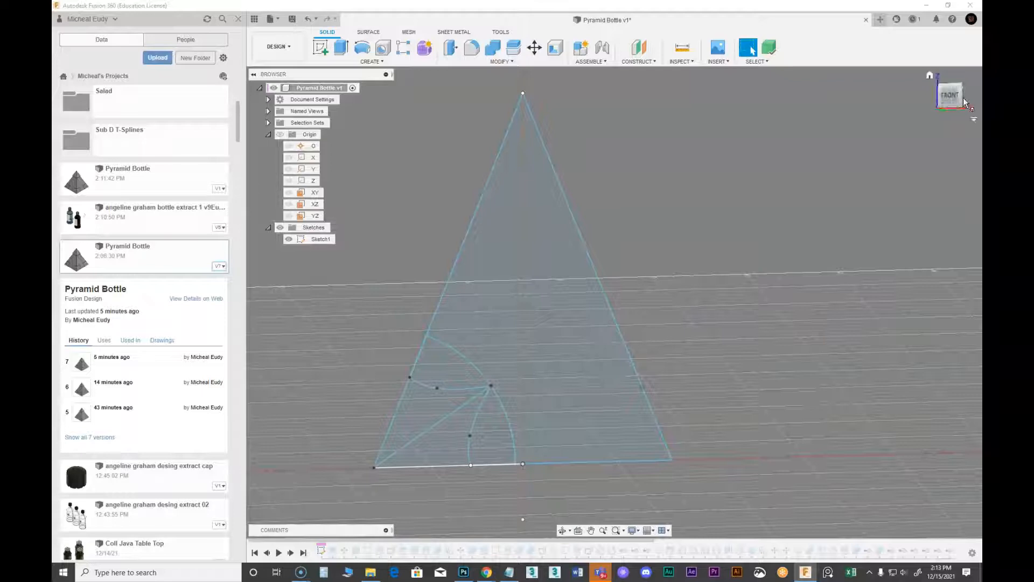
right_click(332, 240)
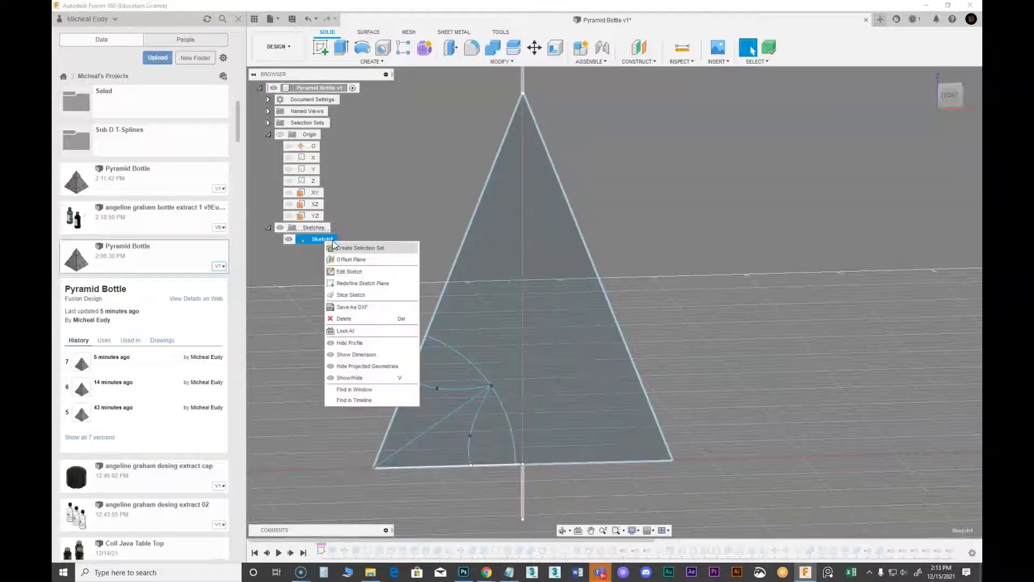
click(342, 269)
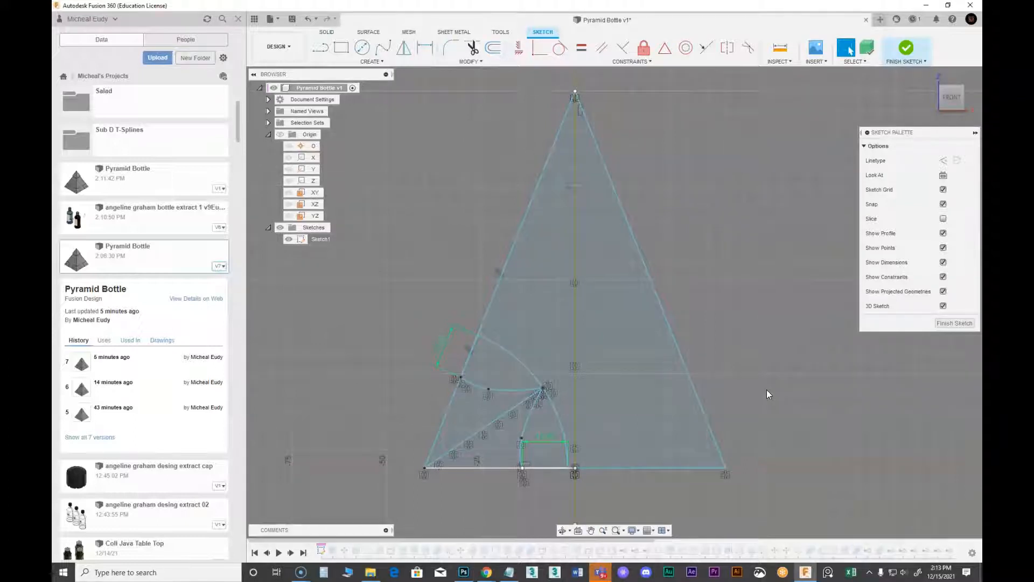
Examine the triangular pyramid profile, its corner bracket curves and its dimensions in the sketch.
scroll(389, 321, up, 1)
mouse_move(388, 321)
middle_down()
mouse_move(393, 293)
mouse_move(376, 275)
mouse_move(360, 291)
middle_up()
scroll(401, 273, up, 1)
scroll(376, 274, down, 1)
scroll(383, 247, down, 1)
middle_drag(383, 247, 378, 256)
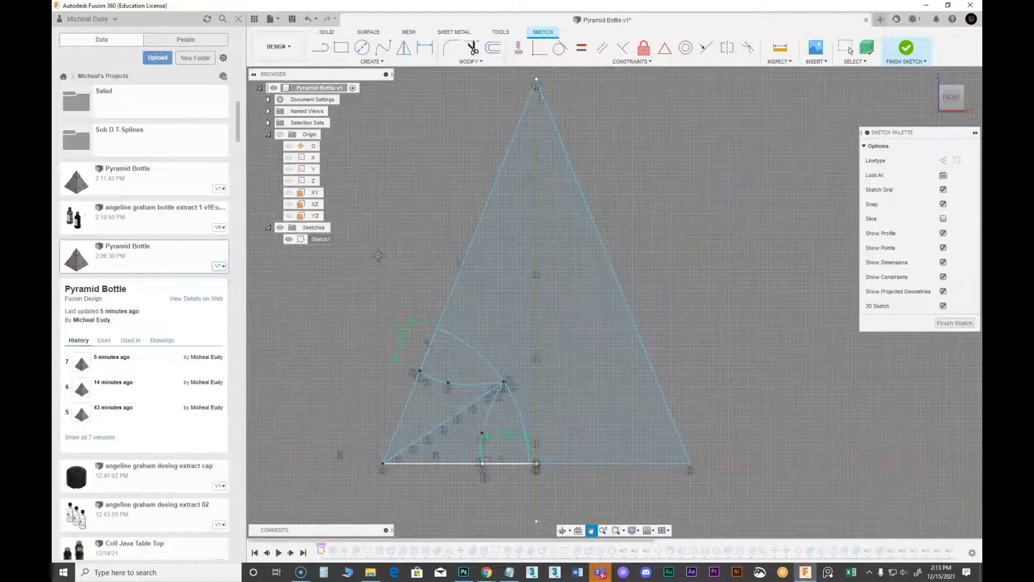
middle_drag(668, 299, 605, 321)
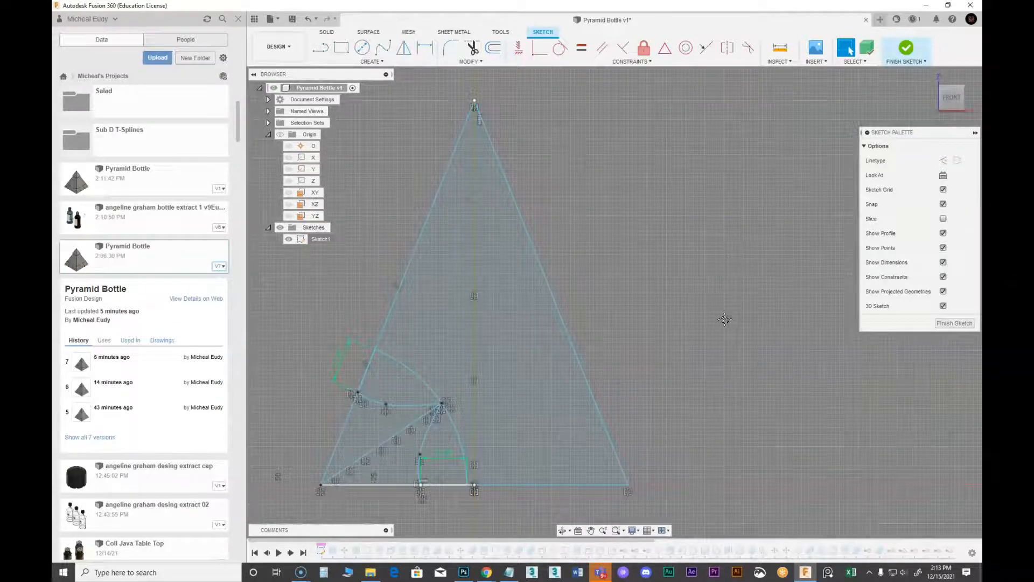
scroll(616, 316, down, 1)
middle_drag(616, 316, 625, 301)
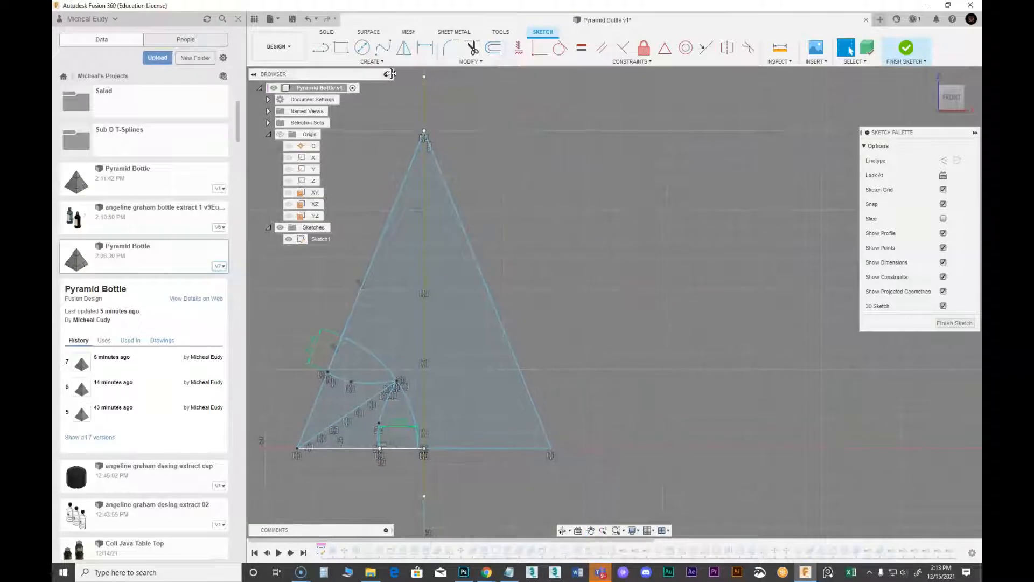
Beside the existing triangle, draw a horizontal base line and, from its outer end, a line about 108 mm long sloping 68.2° to the apex.
click(325, 49)
middle_drag(645, 179, 568, 166)
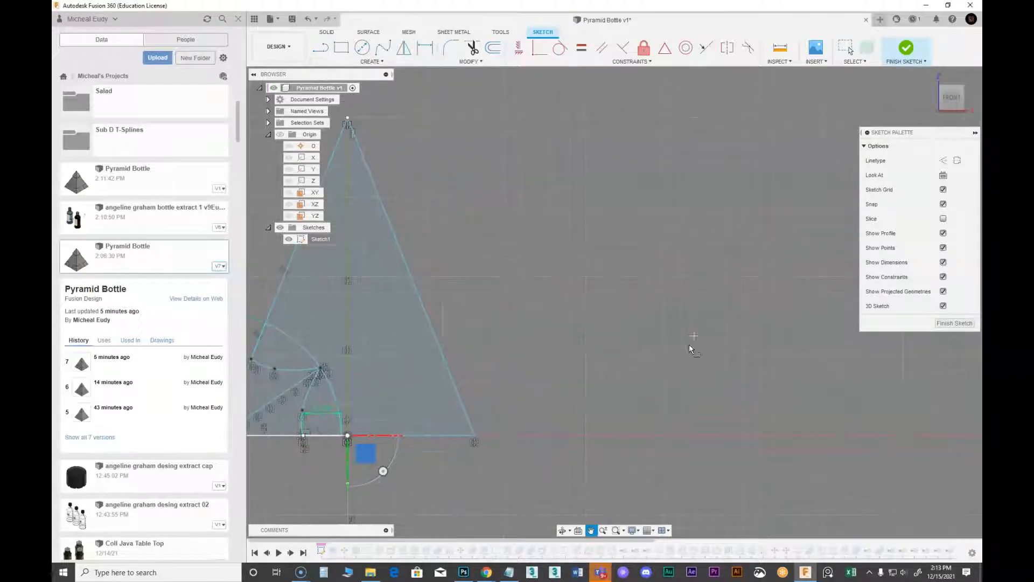
click(744, 434)
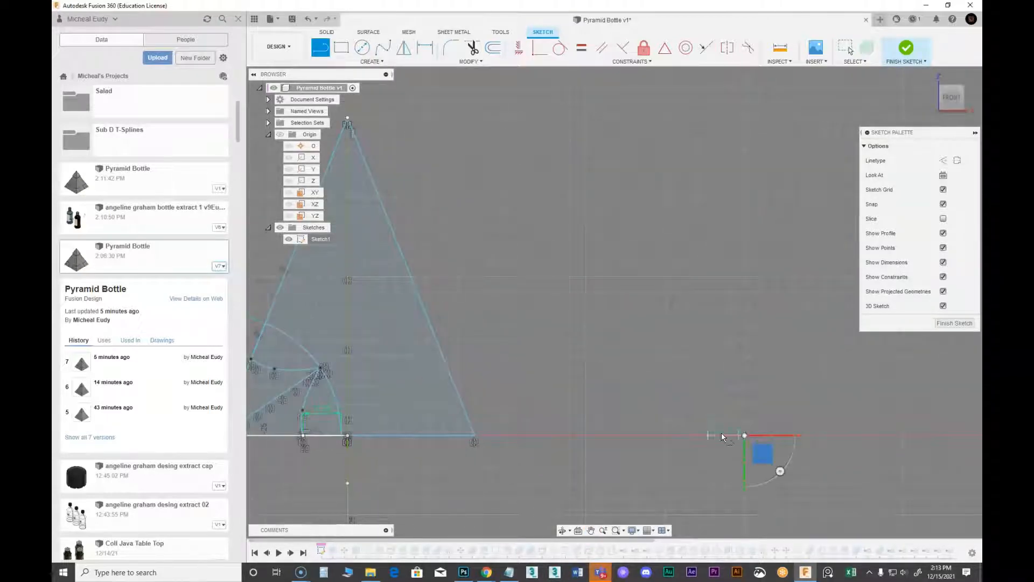
click(616, 436)
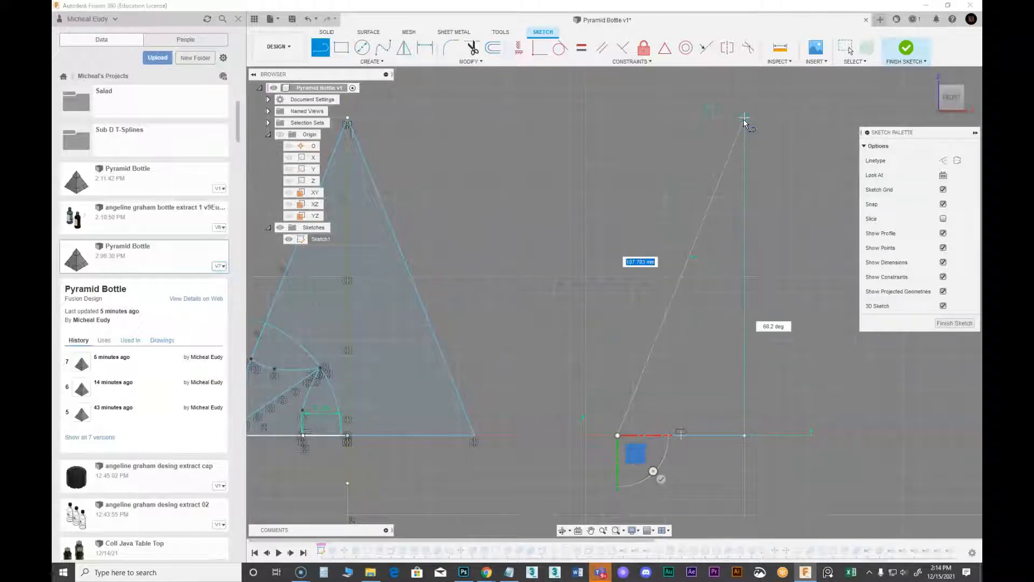
click(743, 118)
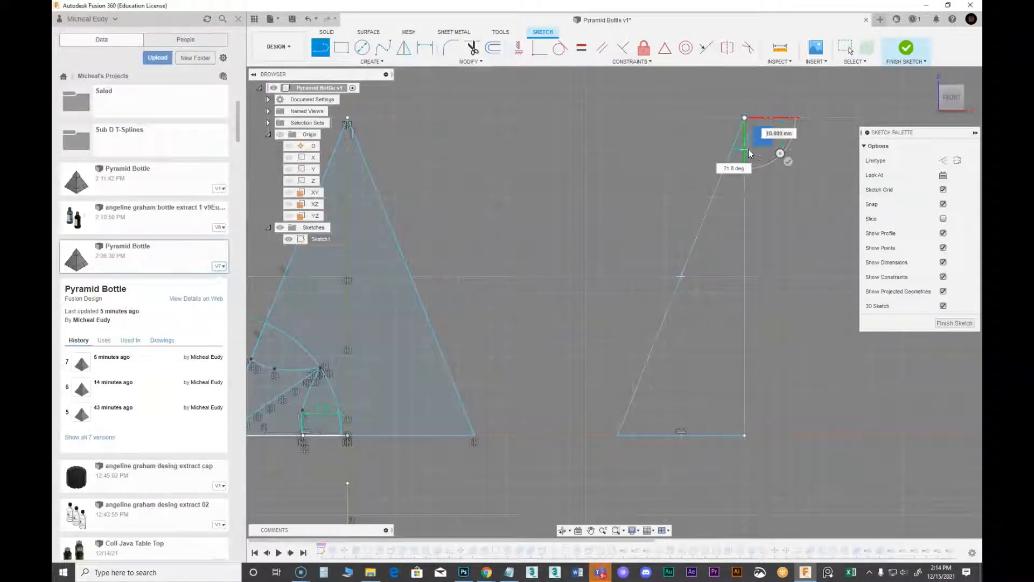
right_click(748, 149)
click(786, 150)
Draw a vertical line about 125 mm long through the new apex and the base line's inner end, extending beyond both.
scroll(583, 237, down, 2)
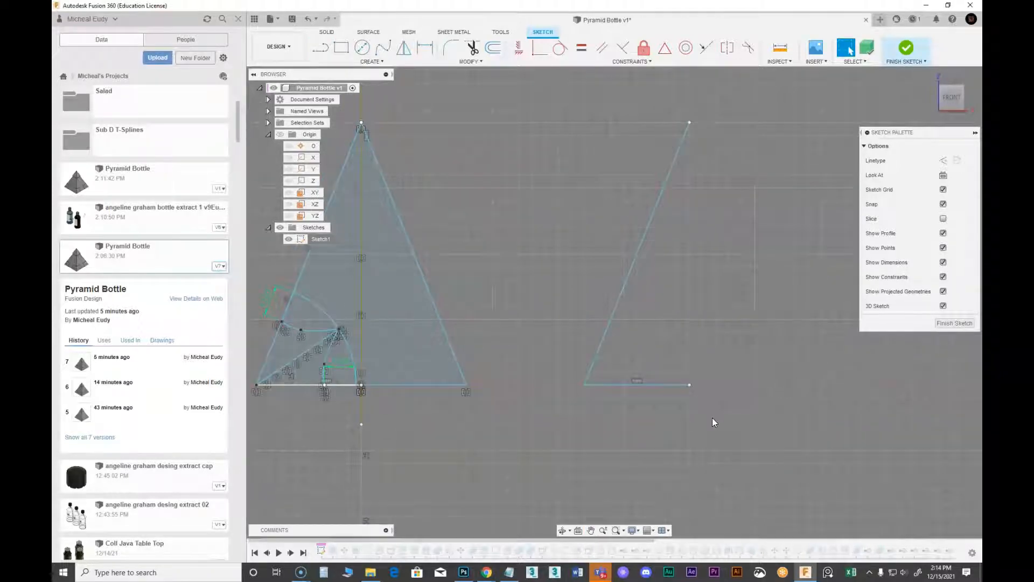
middle_drag(640, 198, 638, 233)
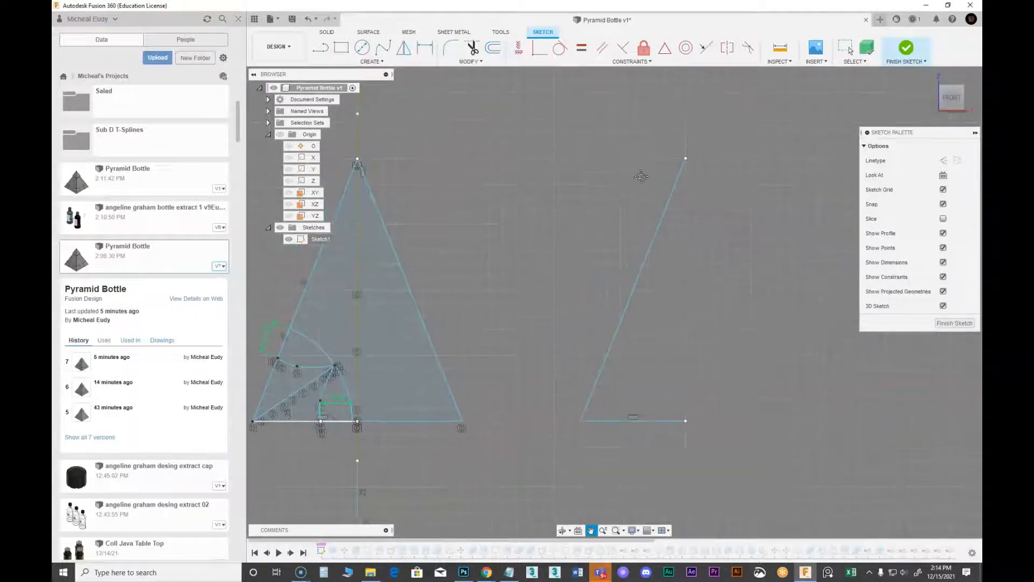
mouse_move(657, 154)
middle_down()
mouse_move(595, 151)
mouse_move(602, 136)
middle_up()
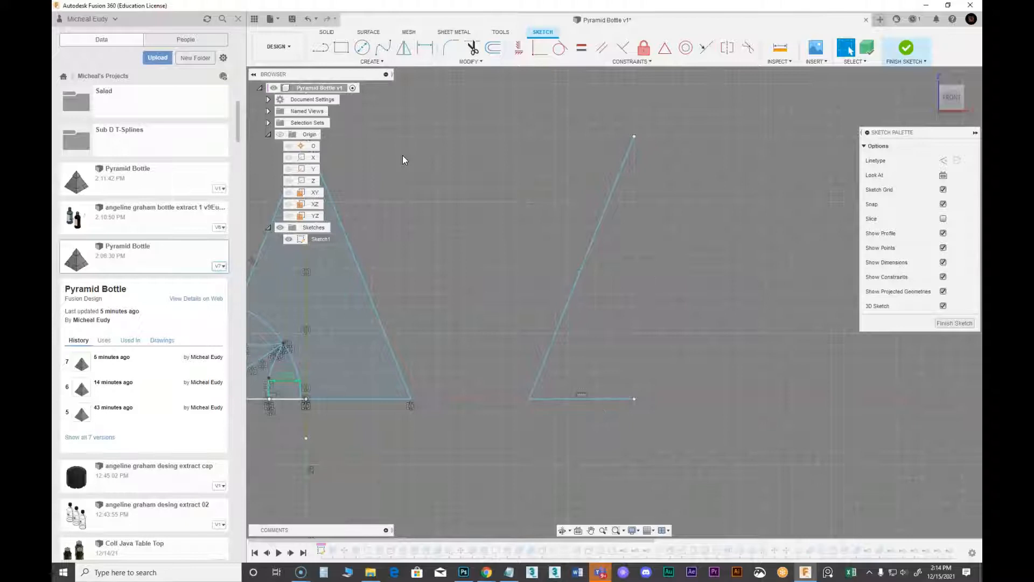
click(321, 49)
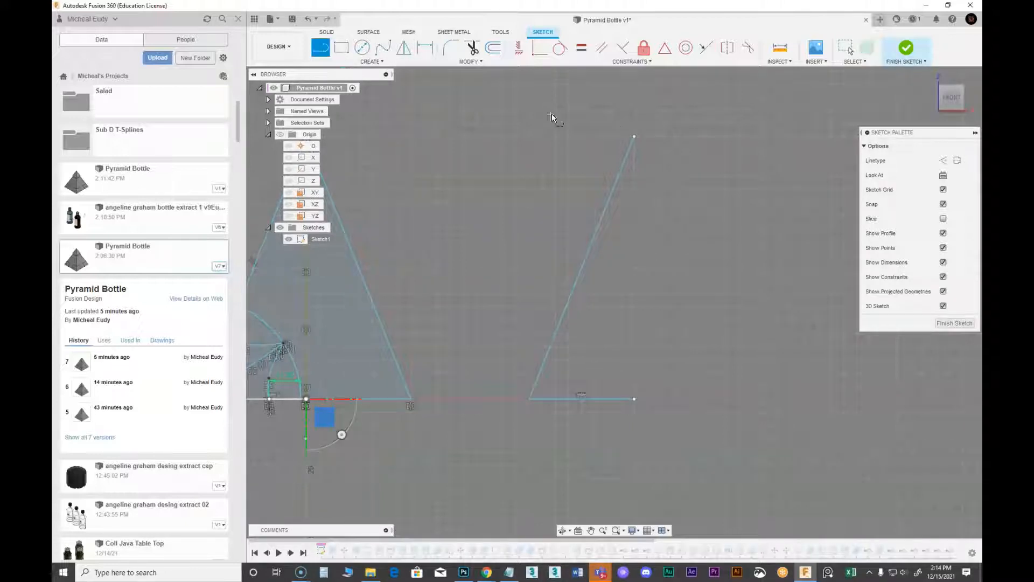
click(634, 110)
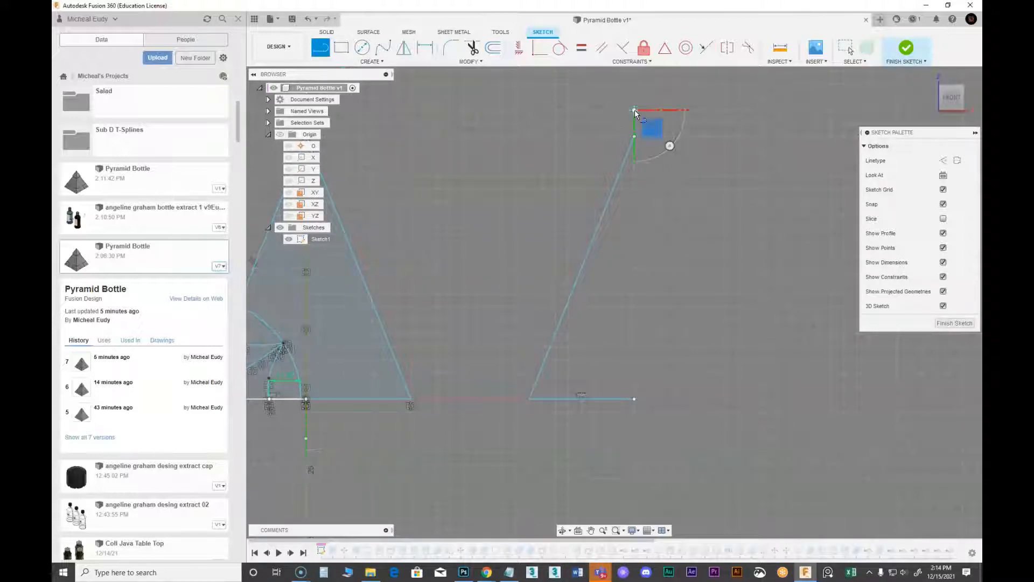
click(633, 437)
right_click(705, 374)
click(737, 377)
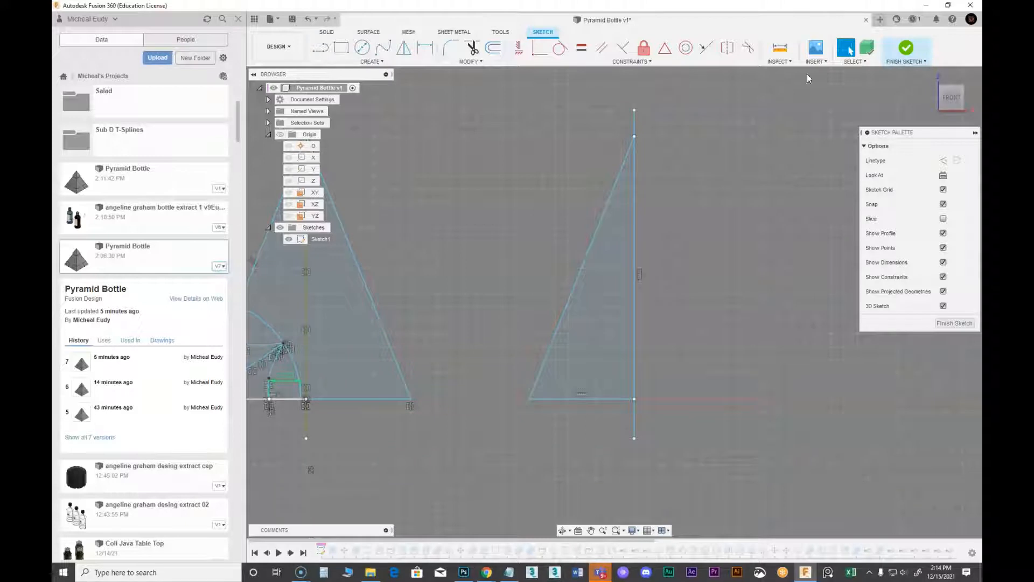
Set the selection priority to components and open the selection filters.
click(863, 61)
mouse_move(866, 128)
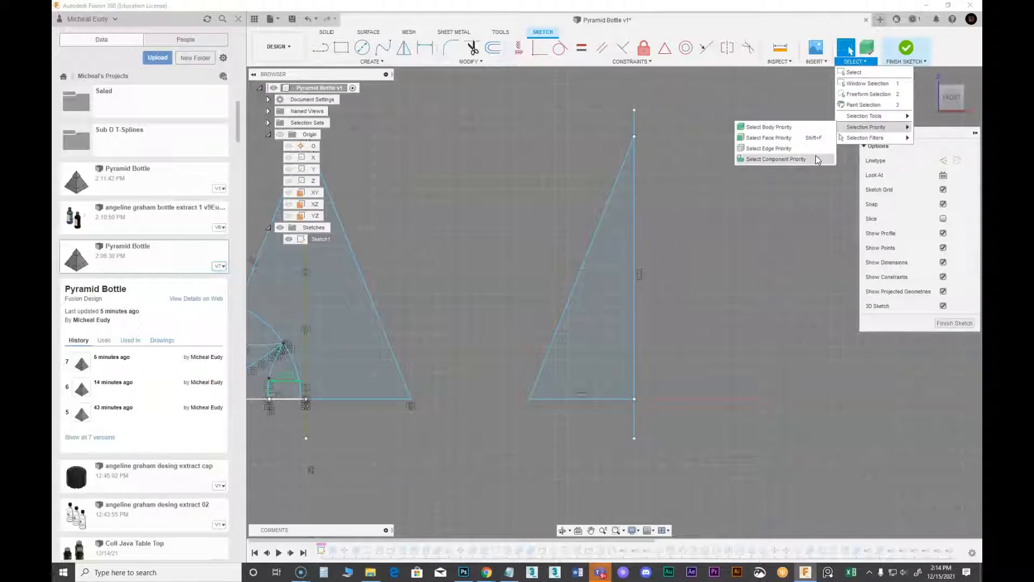
click(799, 160)
middle_drag(643, 136, 583, 141)
click(857, 62)
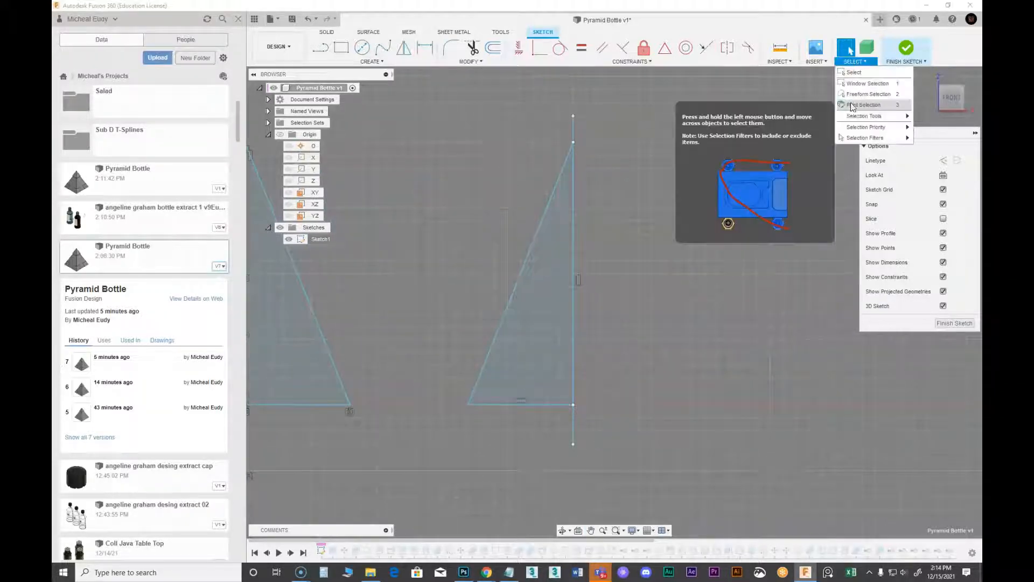
mouse_move(853, 139)
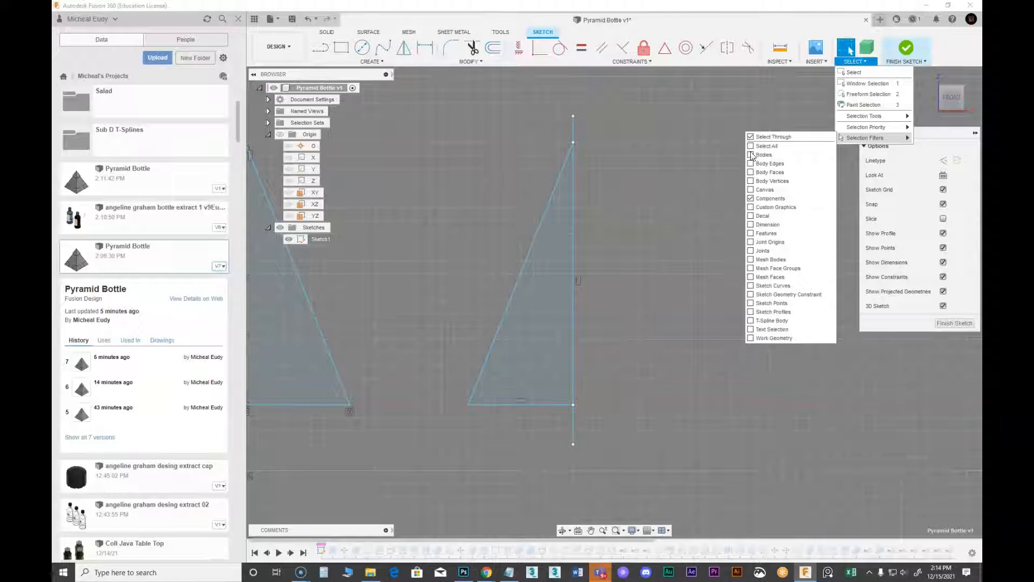
click(619, 144)
Change the vertical line of the new half triangle to a construction line.
click(573, 129)
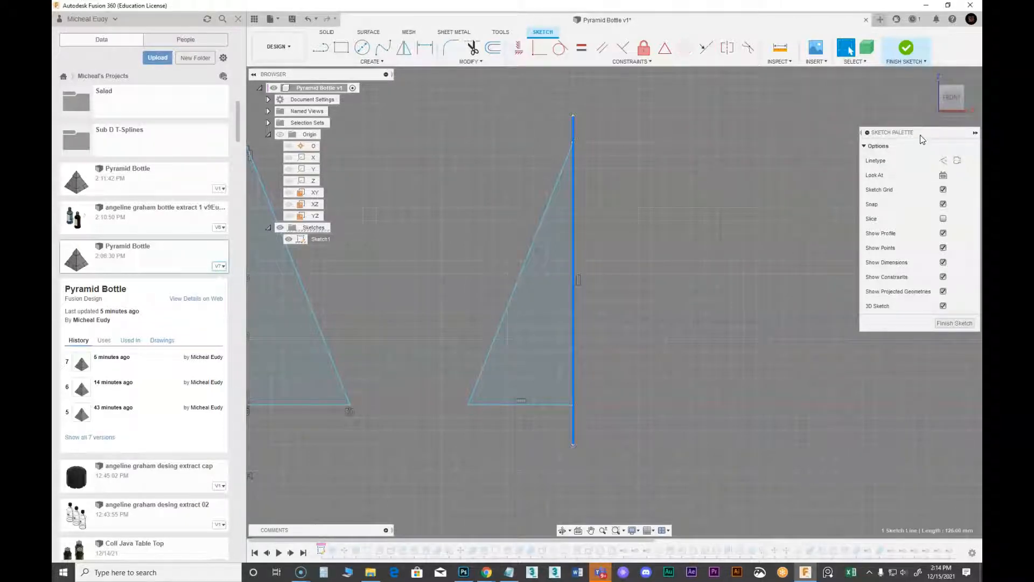
drag(920, 136, 835, 132)
click(858, 156)
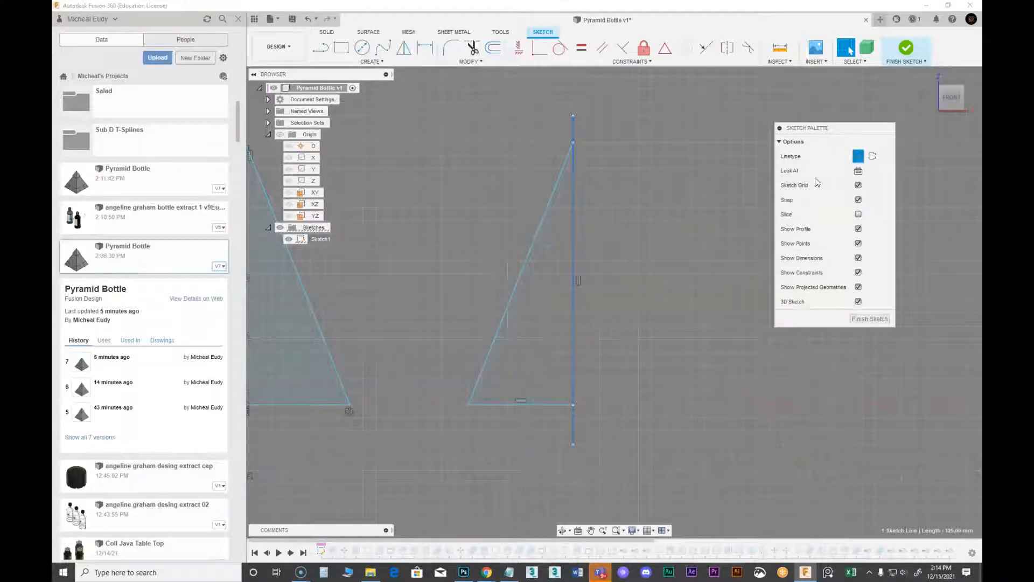
click(506, 232)
Try to mirror the sloped line about the vertical construction line.
scroll(406, 257, down, 1)
mouse_move(406, 258)
middle_down()
mouse_move(492, 258)
mouse_move(604, 227)
middle_up()
scroll(493, 259, down, 1)
scroll(539, 242, up, 2)
middle_drag(538, 243, 434, 251)
scroll(615, 285, up, 3)
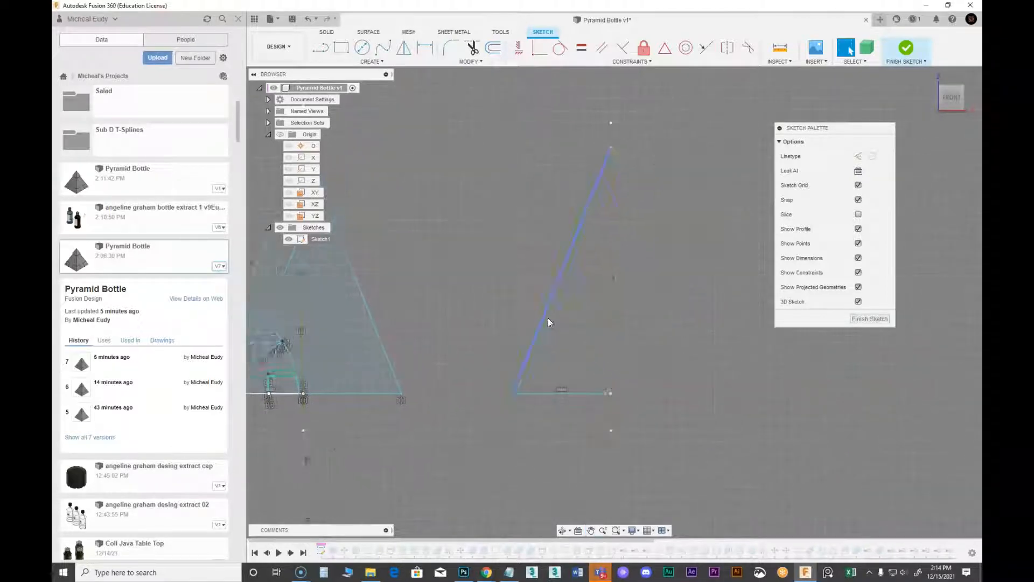
middle_drag(553, 277, 518, 262)
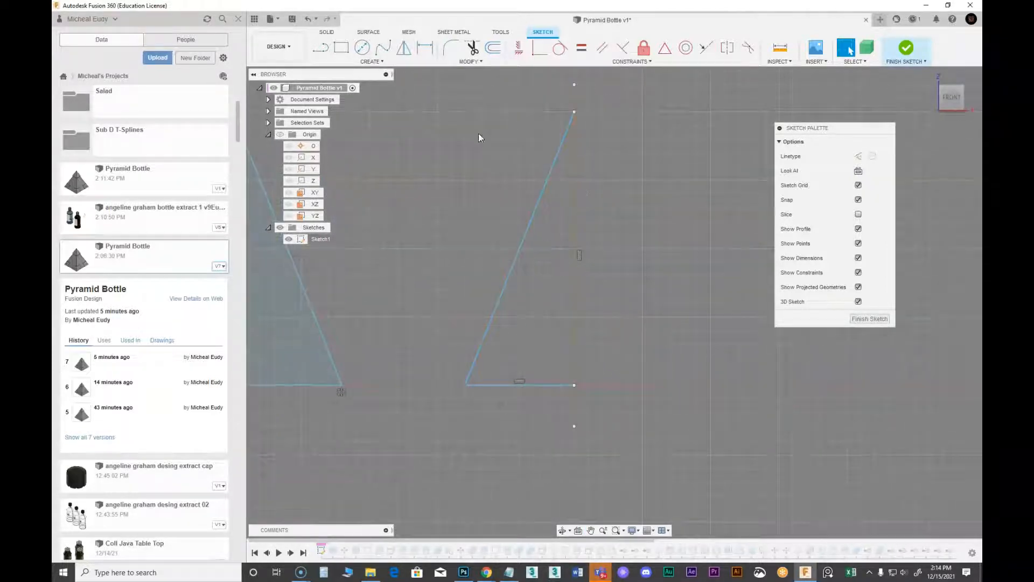
click(372, 62)
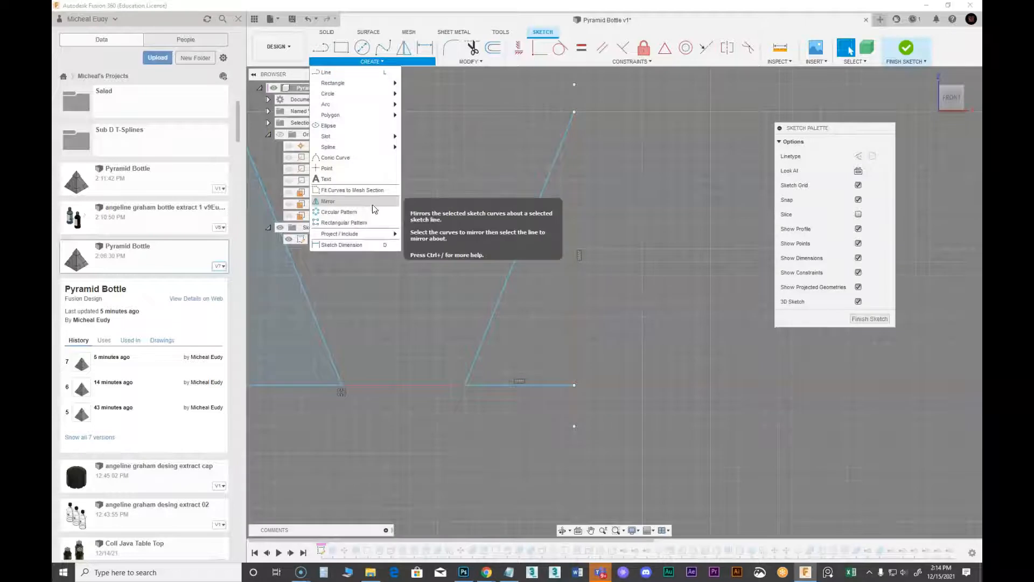
click(340, 202)
mouse_move(943, 131)
mouse_down()
mouse_move(742, 135)
mouse_move(766, 131)
mouse_up()
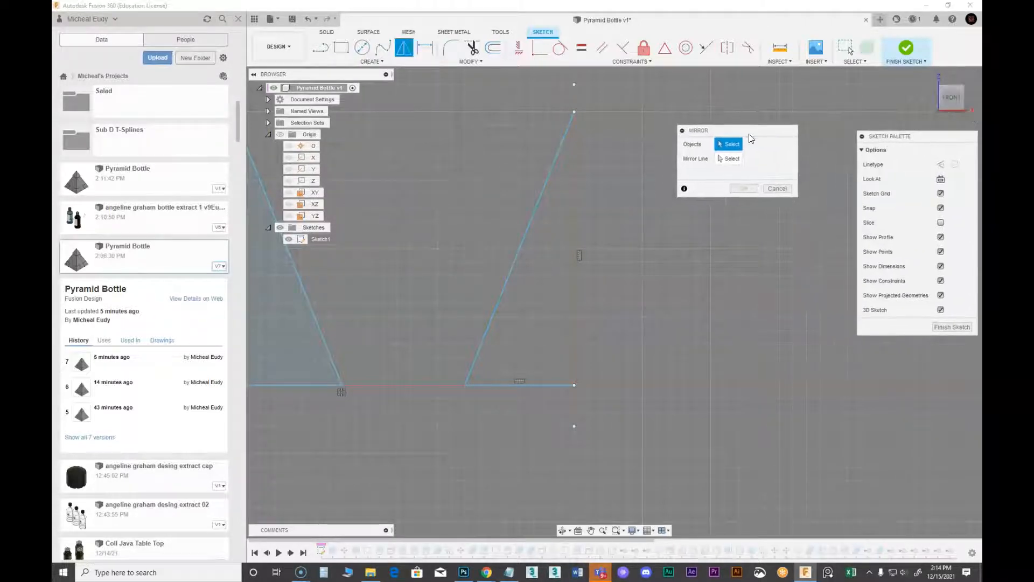
click(542, 198)
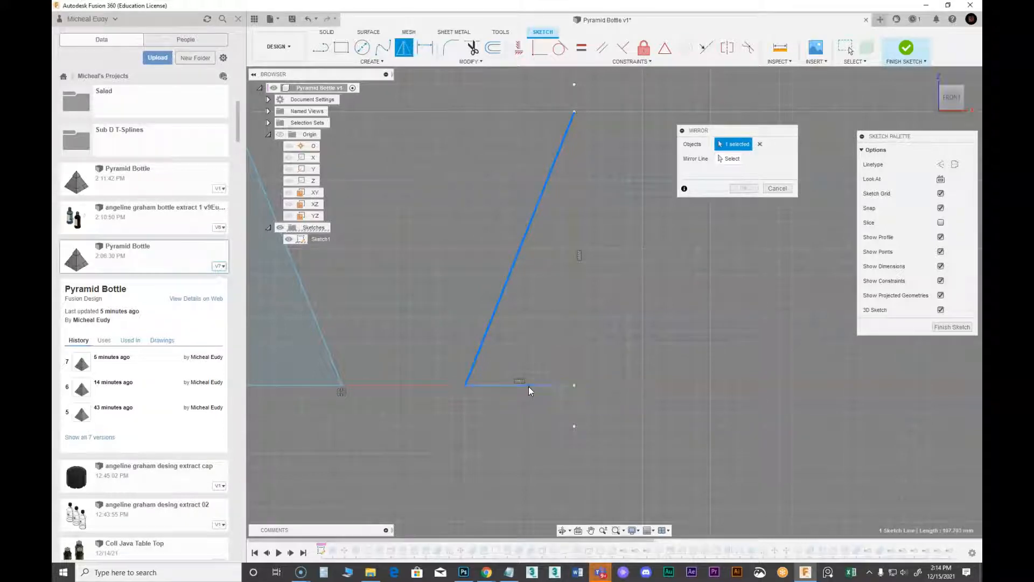
click(574, 215)
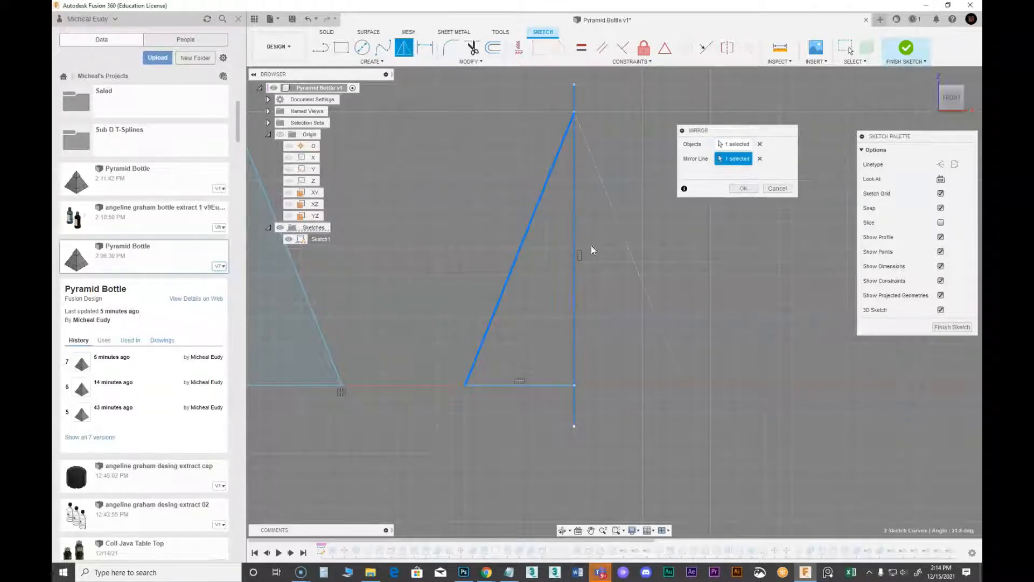
click(771, 188)
Examine the corner bracket regions in the full triangle's lower corner, selecting the profiles on both sides of the diagonal line.
mouse_move(436, 224)
middle_down()
mouse_move(583, 236)
mouse_move(682, 220)
mouse_move(630, 221)
middle_up()
middle_drag(553, 244, 591, 231)
scroll(511, 378, up, 3)
mouse_move(767, 264)
middle_down()
mouse_move(757, 241)
mouse_move(793, 235)
middle_up()
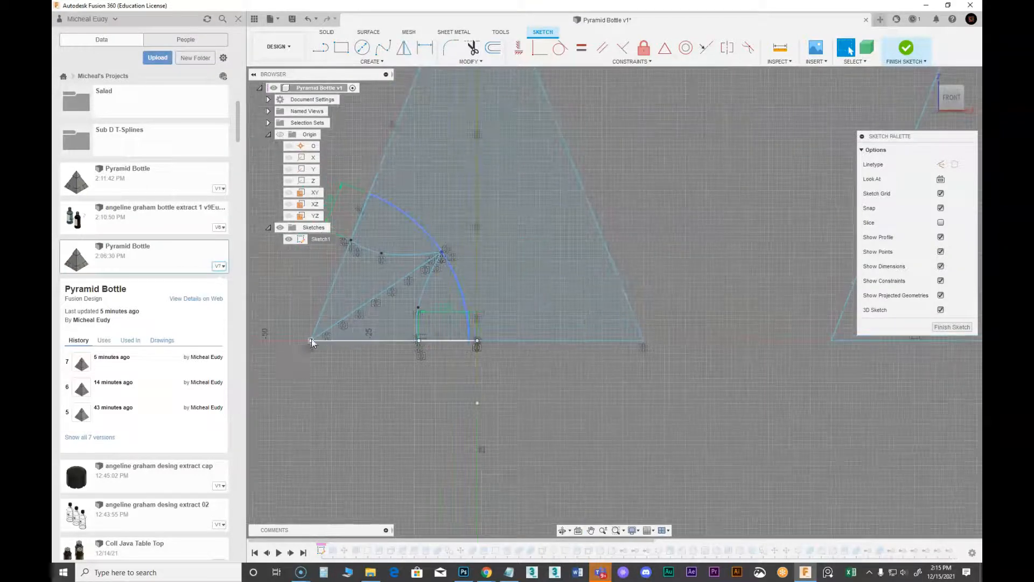
scroll(380, 294, up, 1)
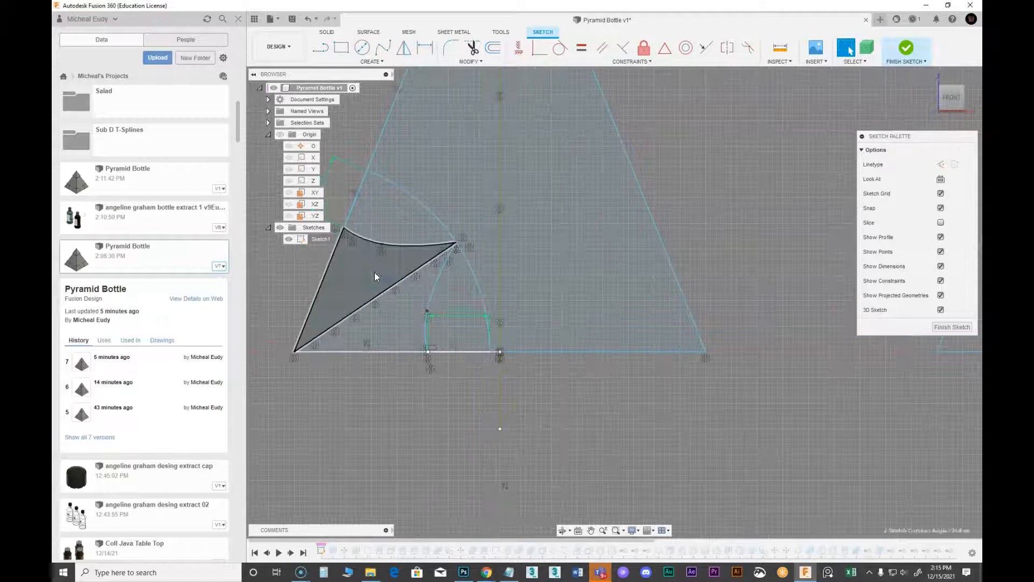
click(374, 326)
middle_drag(398, 408, 467, 442)
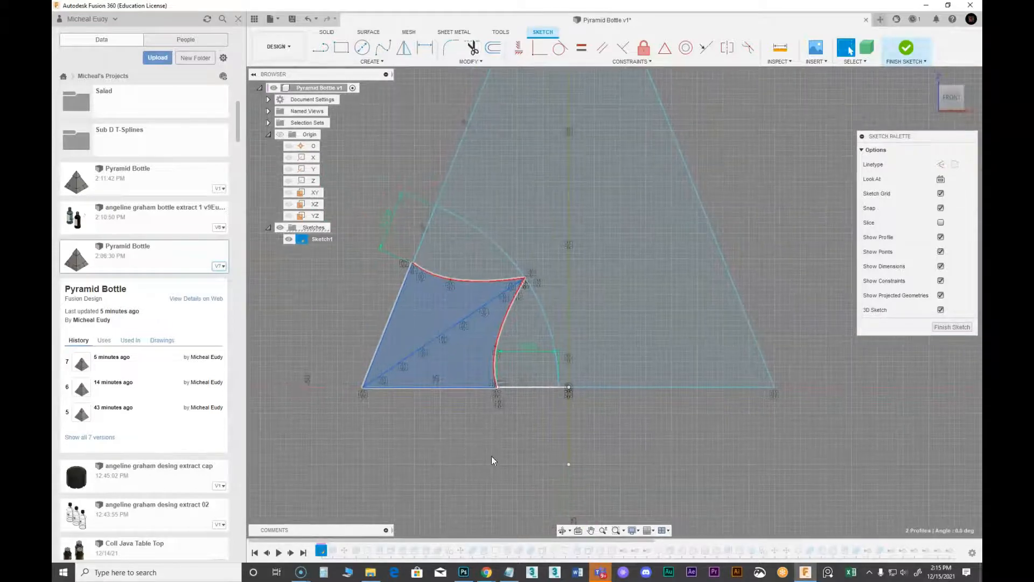
Switch to the Chrome window to view the numbered bottle reference sketches and return to Fusion 360.
mouse_move(487, 572)
click(560, 550)
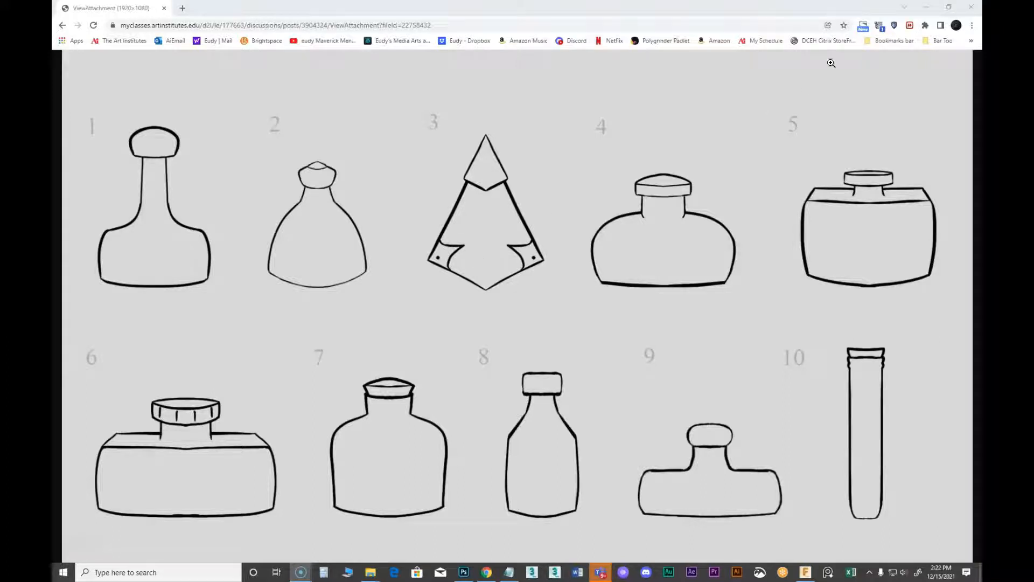
click(926, 6)
Draw a center point arc centred on the half triangle's outer base corner, running from the base line to the sloped line.
scroll(619, 323, down, 2)
middle_drag(637, 340, 603, 346)
scroll(600, 346, down, 1)
mouse_move(595, 346)
middle_down()
mouse_move(504, 339)
mouse_move(497, 356)
mouse_move(516, 343)
middle_up()
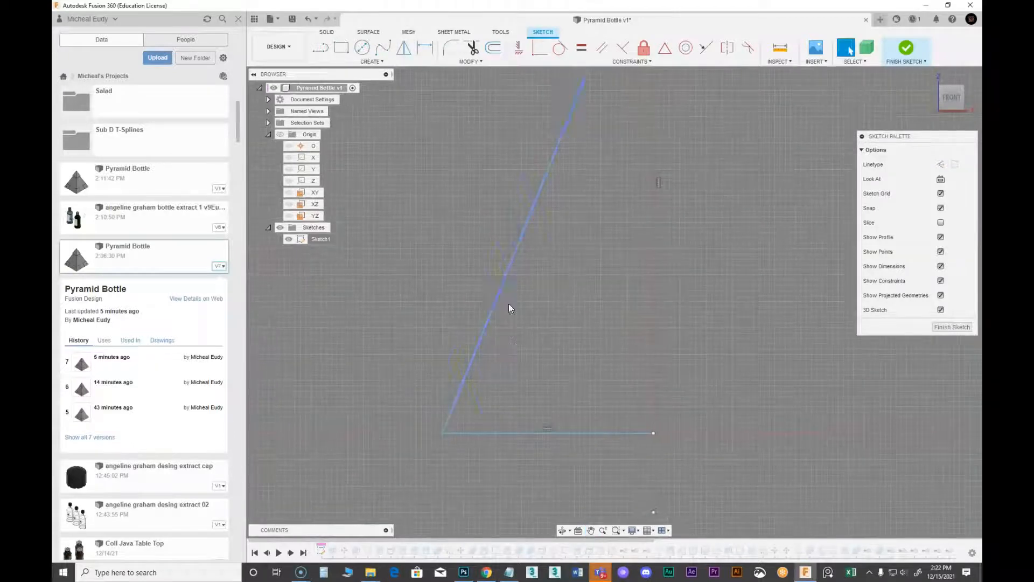
click(371, 62)
mouse_move(347, 105)
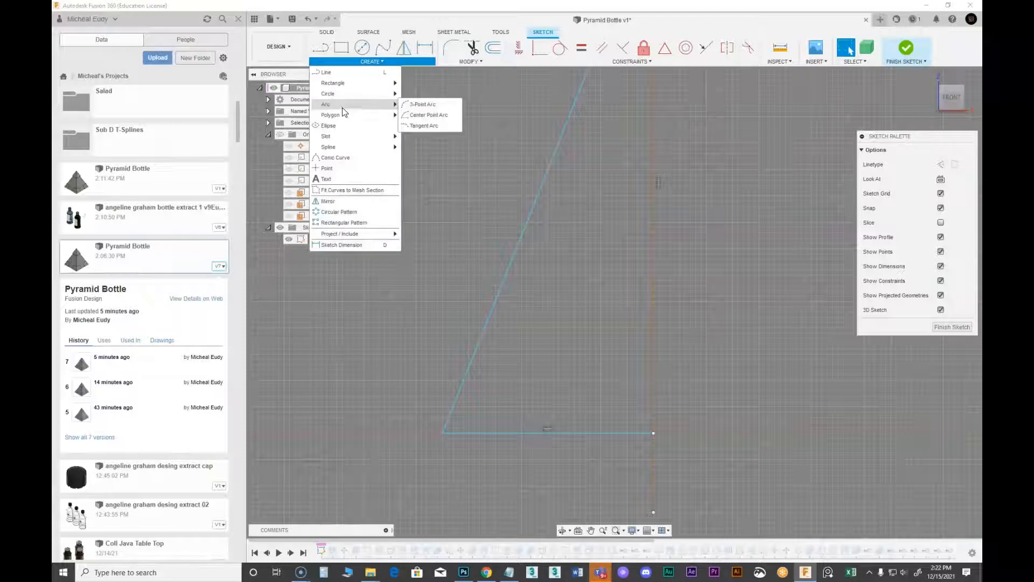
click(427, 115)
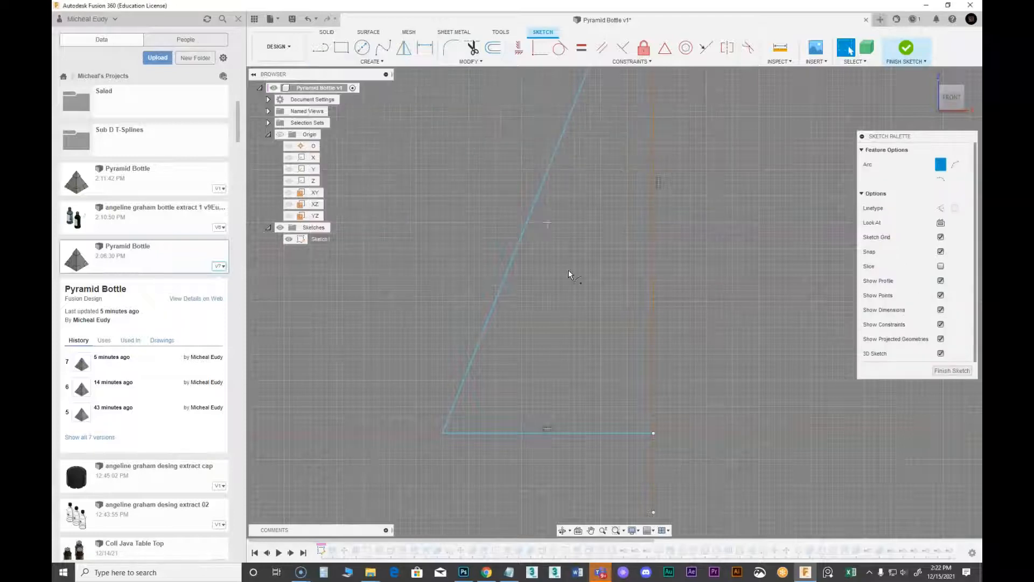
click(443, 431)
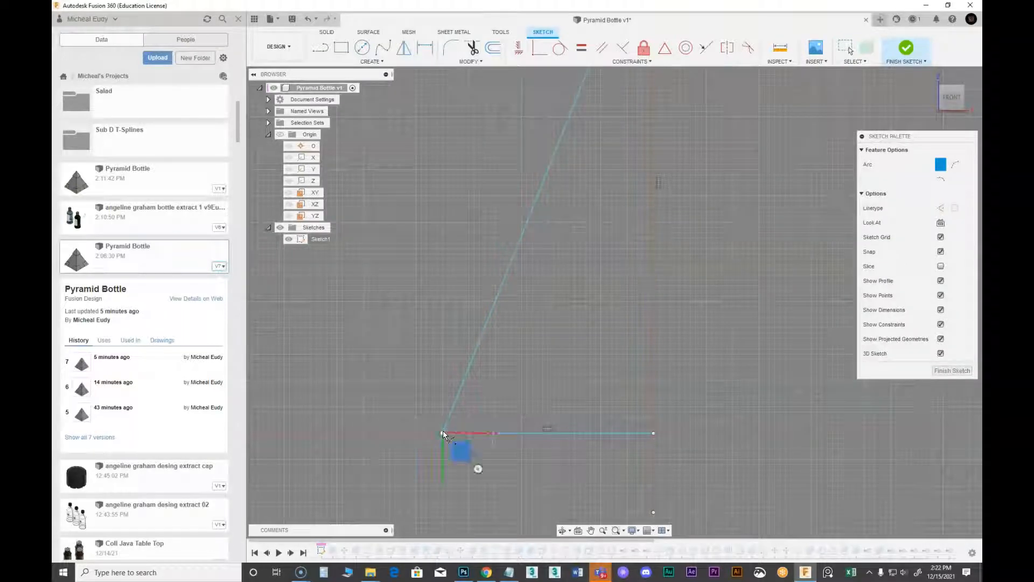
click(628, 432)
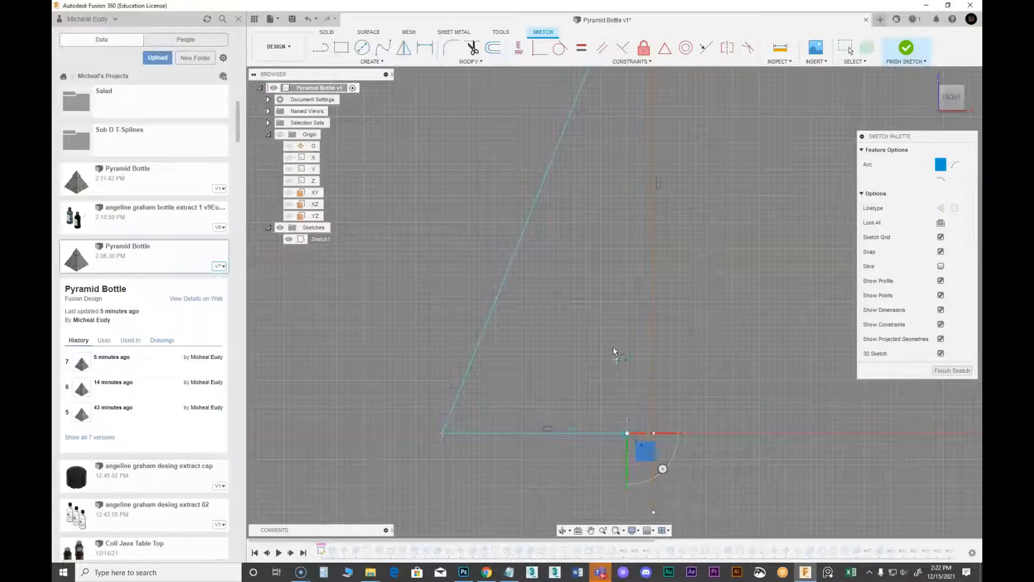
click(515, 257)
right_click(441, 285)
click(457, 296)
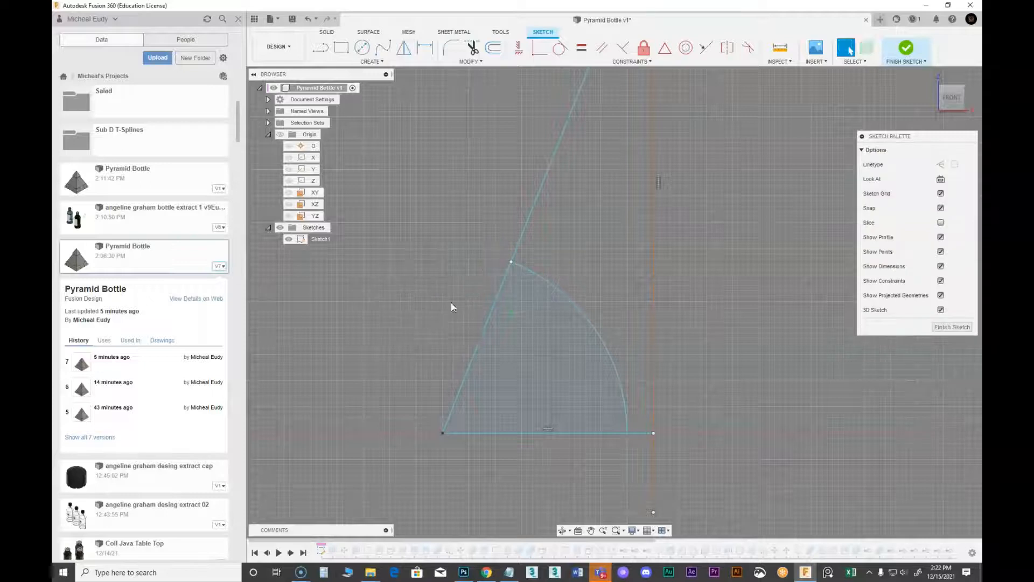
Place a sketch point on the new arc near its middle.
scroll(417, 323, up, 1)
mouse_move(424, 306)
middle_down()
mouse_move(404, 268)
mouse_move(422, 260)
mouse_move(412, 271)
middle_up()
scroll(405, 267, up, 1)
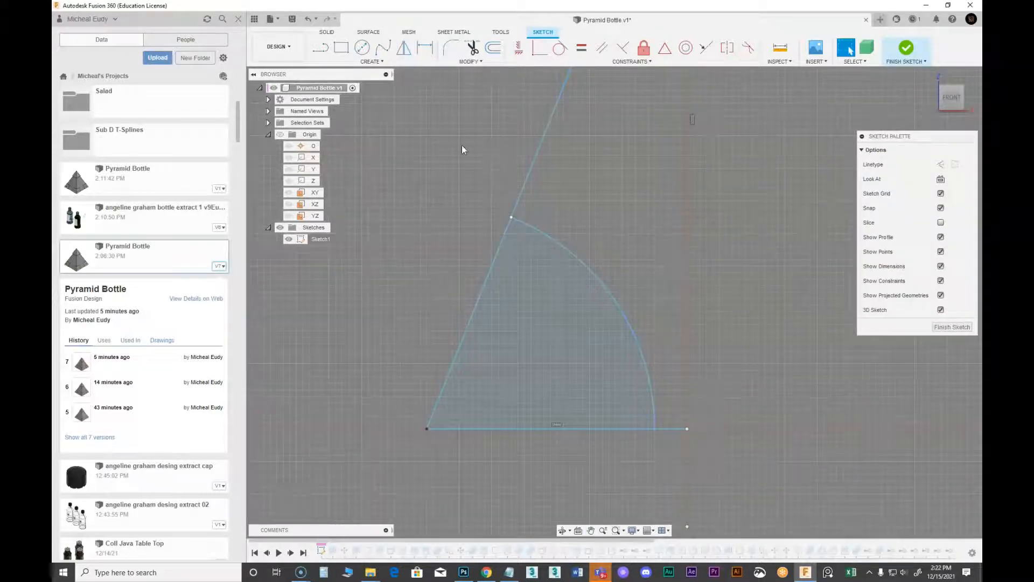
click(371, 61)
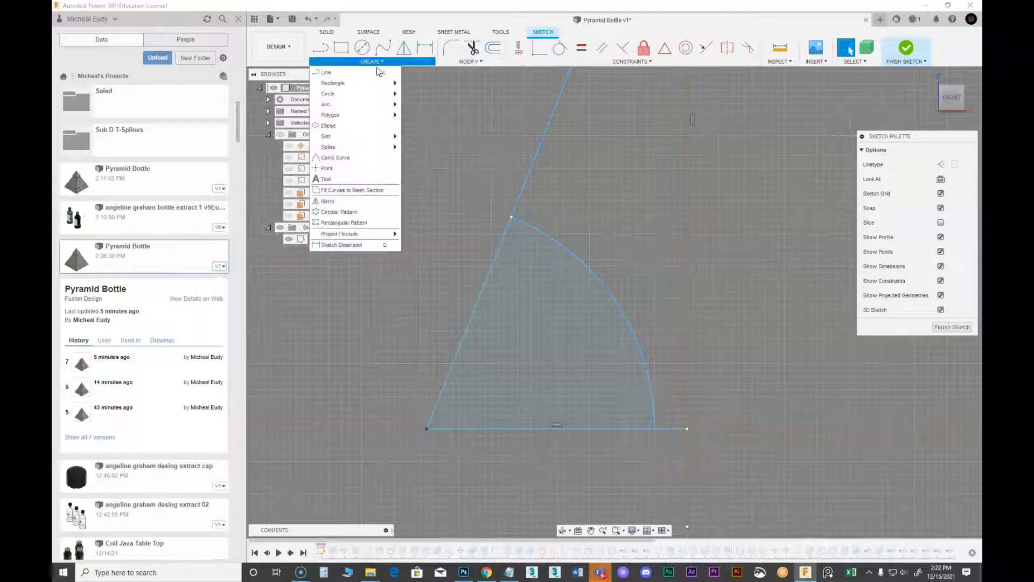
click(334, 168)
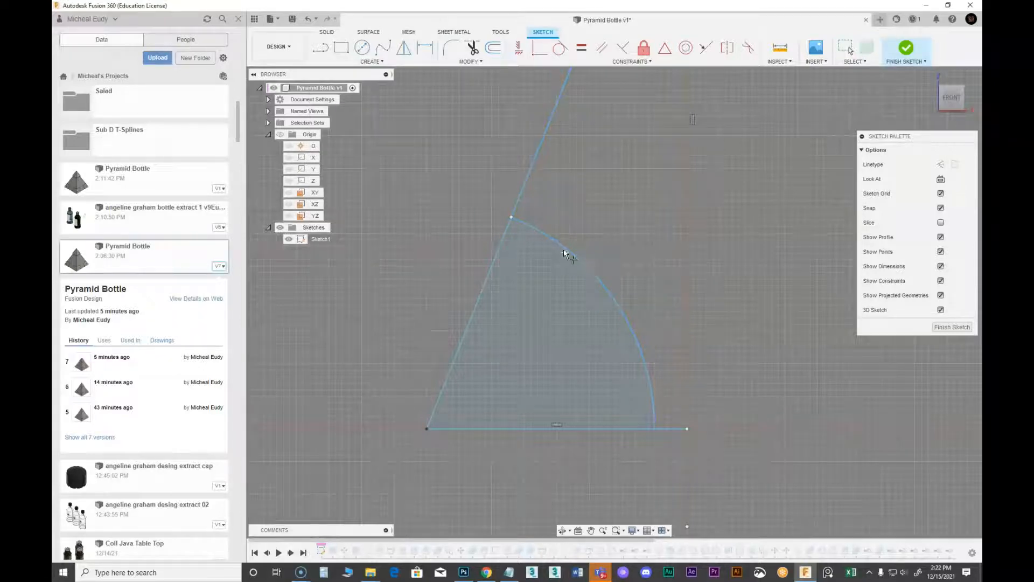
click(615, 302)
right_click(728, 313)
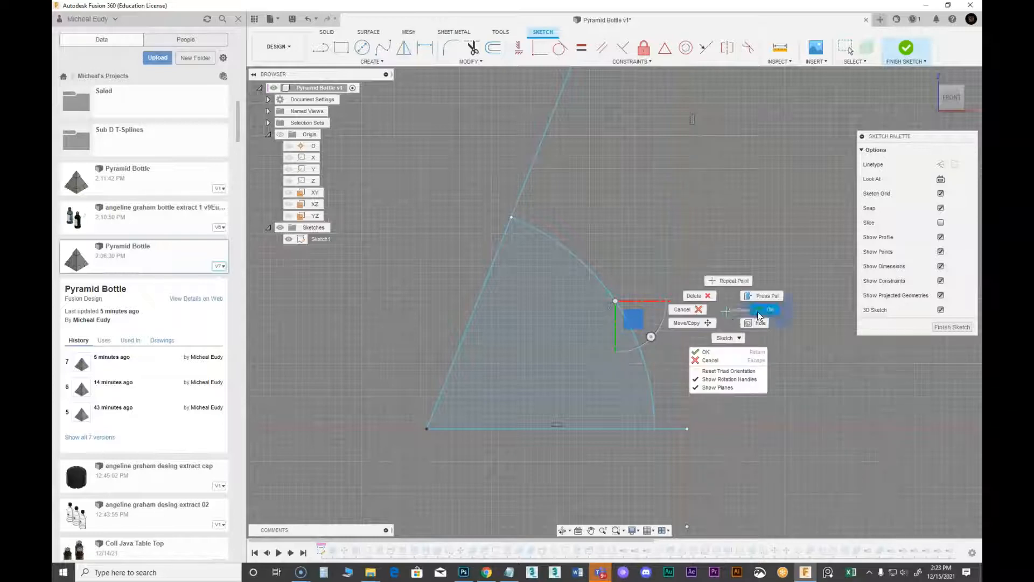
click(757, 311)
Draw a diagonal line from the half triangle's outer base corner to the point on the arc.
click(328, 52)
click(427, 427)
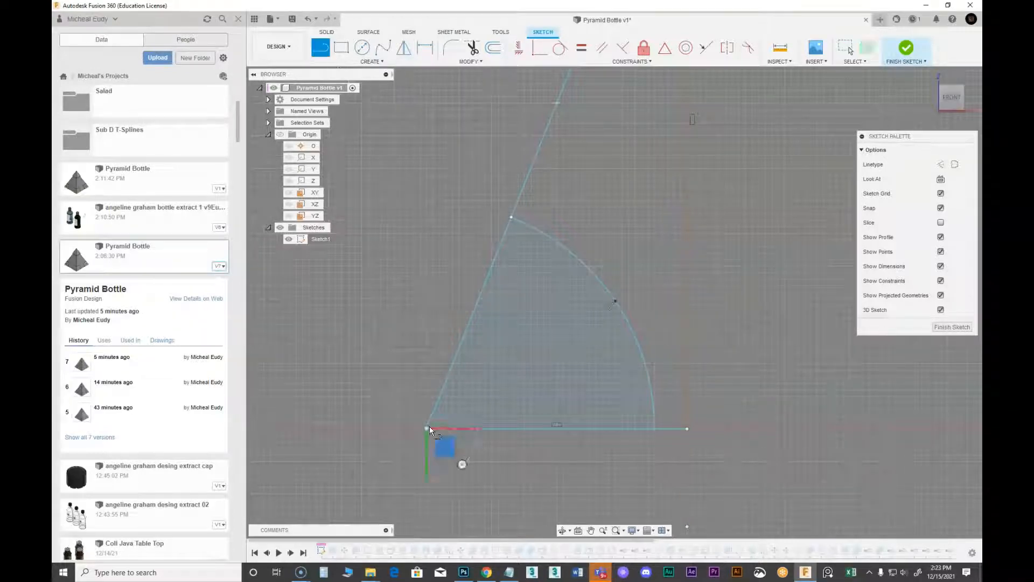
click(615, 303)
right_click(668, 281)
click(700, 278)
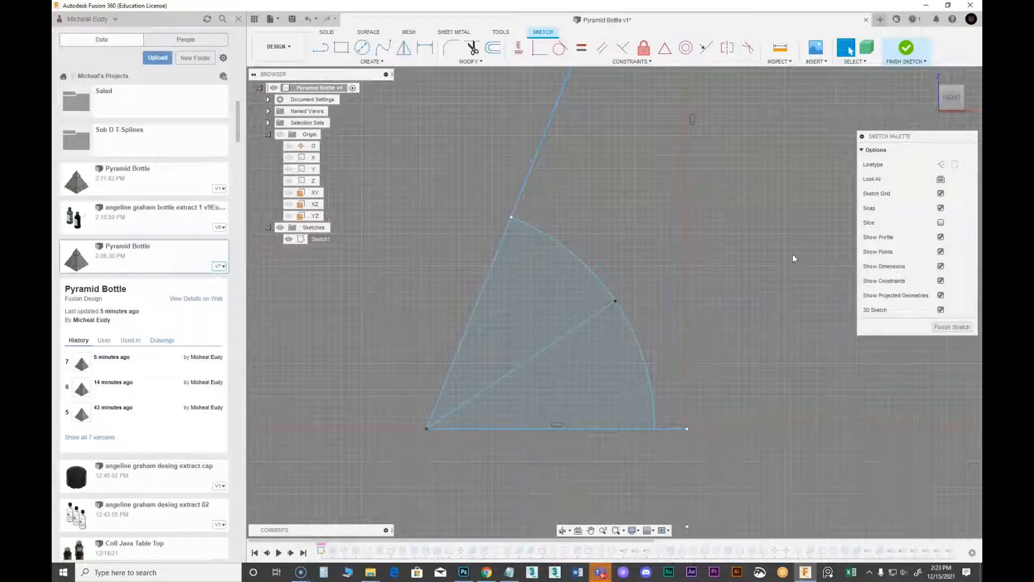
Place a sketch point on the sloped line a short distance below the arc's upper end.
scroll(430, 235, up, 1)
middle_drag(442, 215, 453, 192)
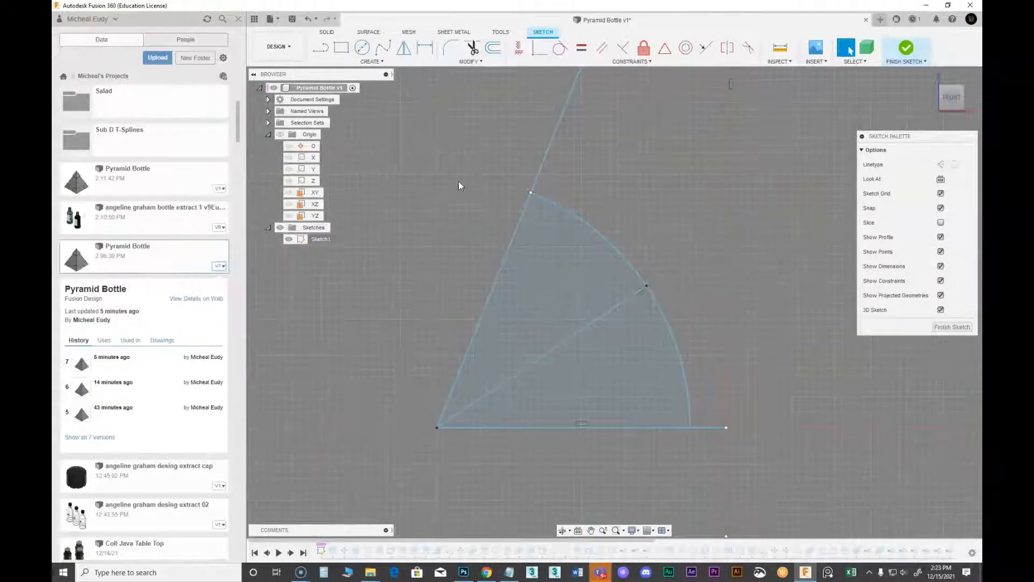
click(371, 61)
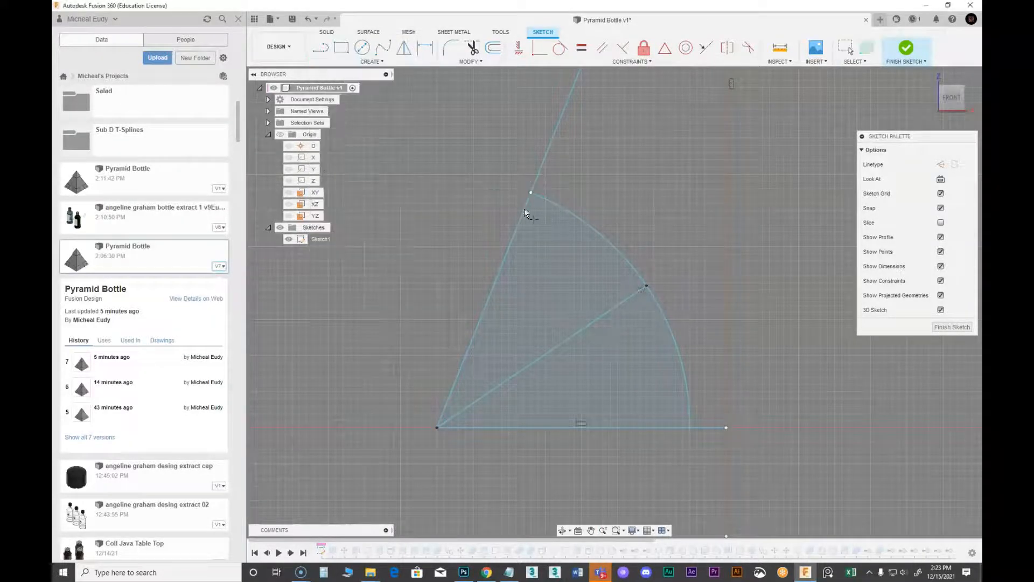
click(505, 256)
right_click(454, 260)
click(482, 259)
Draw a three-point fit spline from the arc's point through a slightly sagging middle point to the point on the sloped line.
click(381, 51)
click(646, 285)
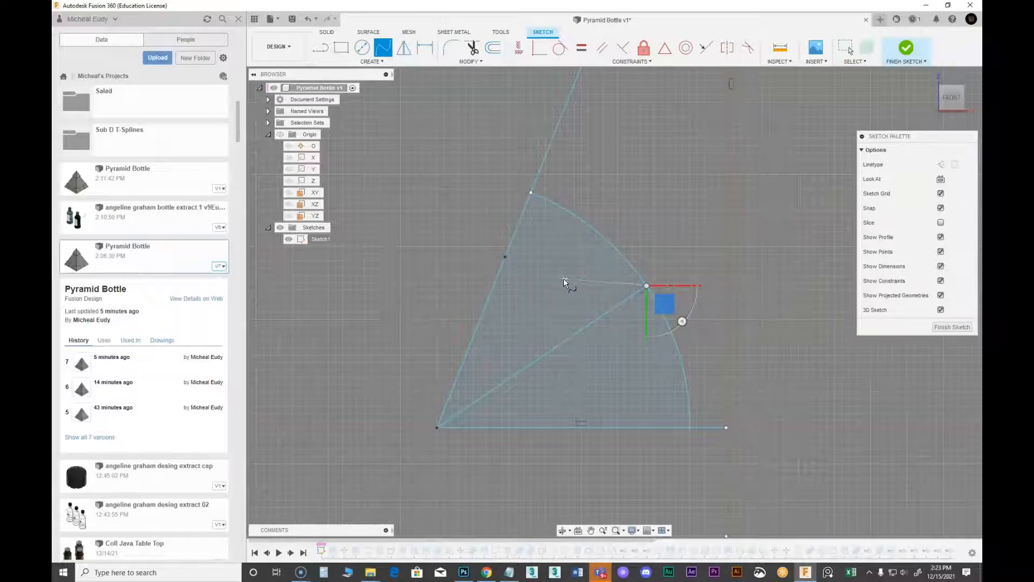
click(563, 279)
click(505, 258)
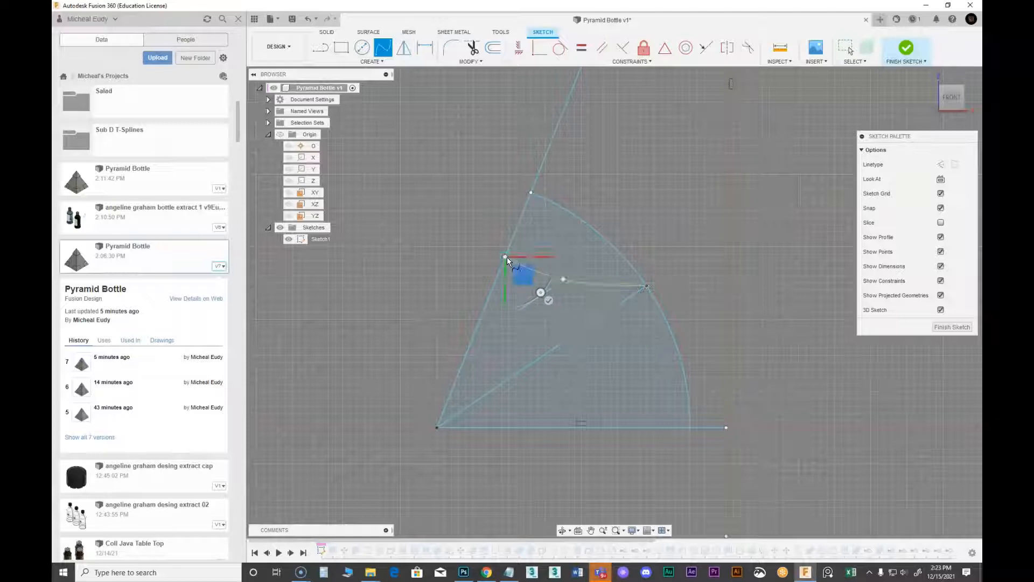
right_click(528, 271)
click(560, 271)
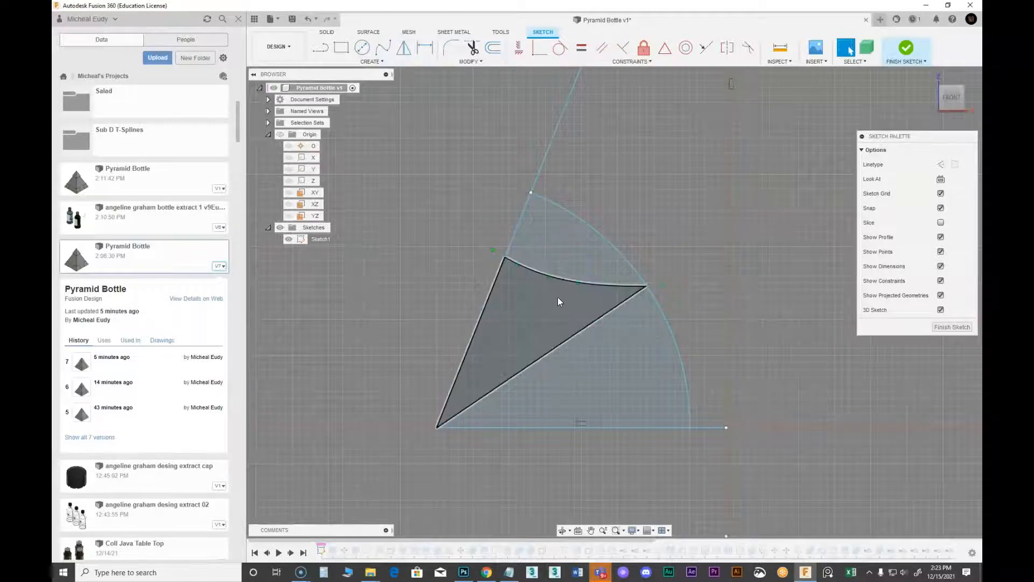
Move the spline's middle fit point closer to the sloped line and slightly lower to deepen the curve.
click(564, 280)
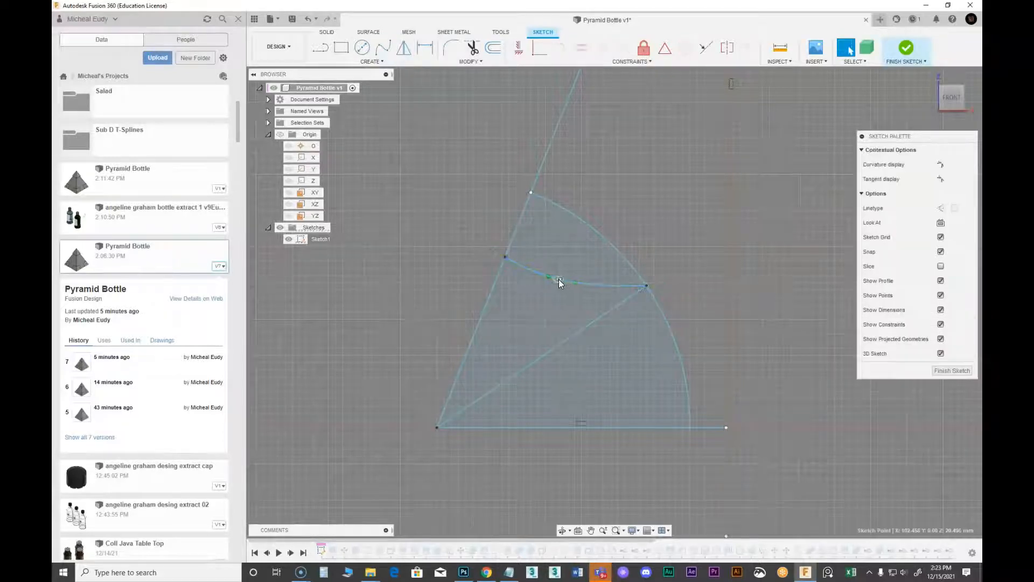
drag(563, 280, 538, 284)
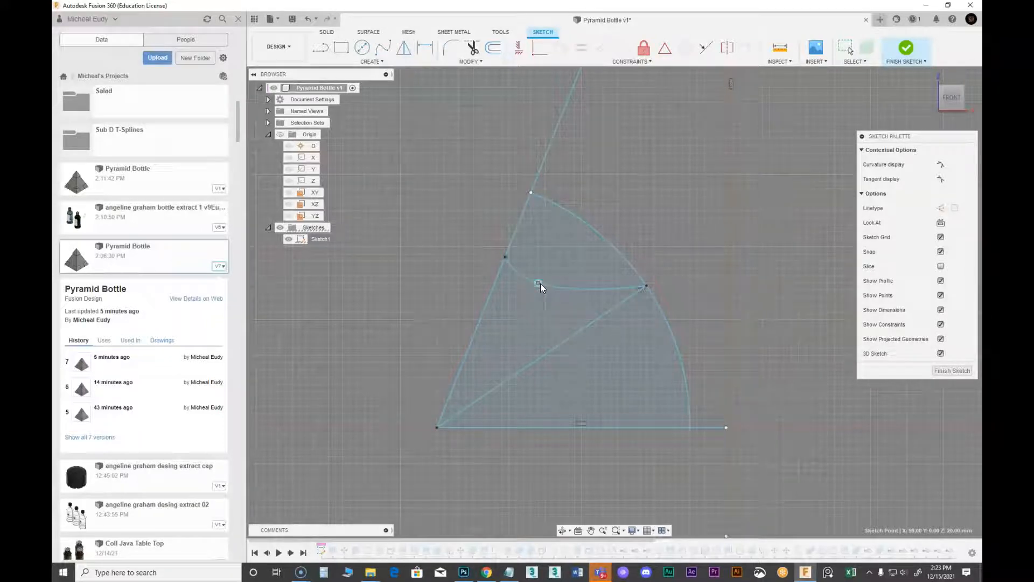
click(720, 333)
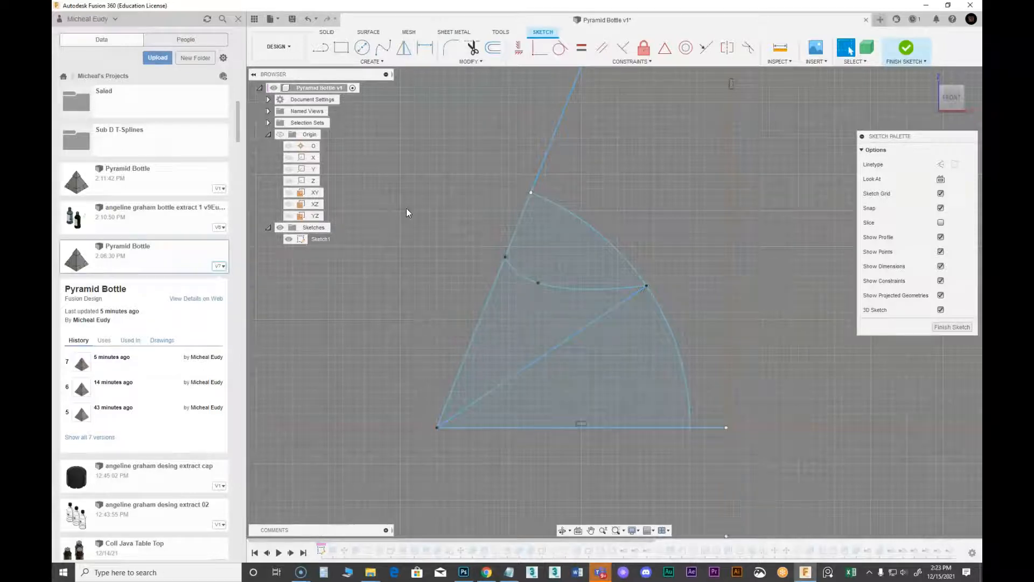
Mirror the spline about the diagonal line to form the bracket's second curve down to the base line.
click(377, 62)
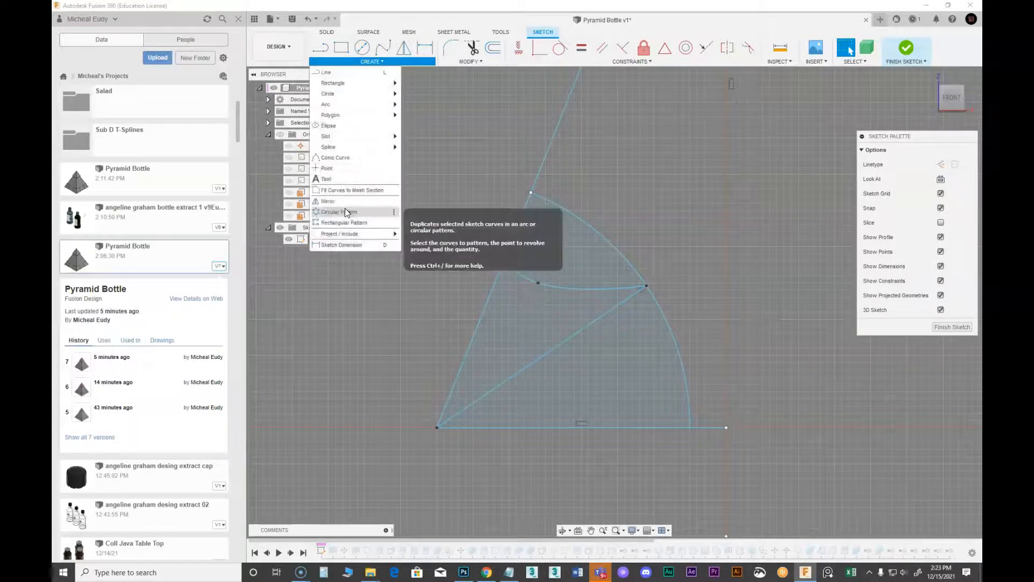
click(348, 204)
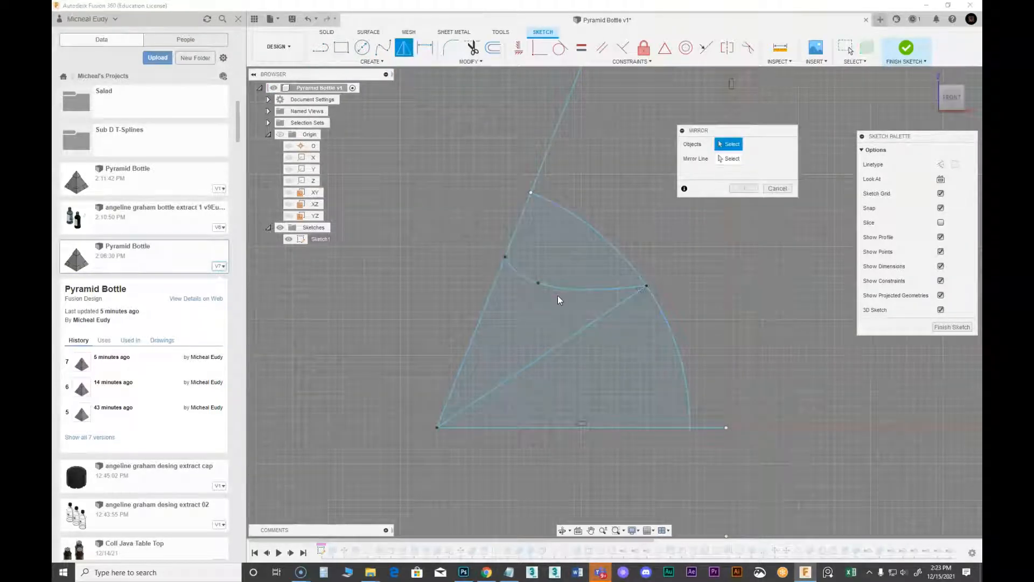
click(571, 288)
click(606, 314)
click(747, 190)
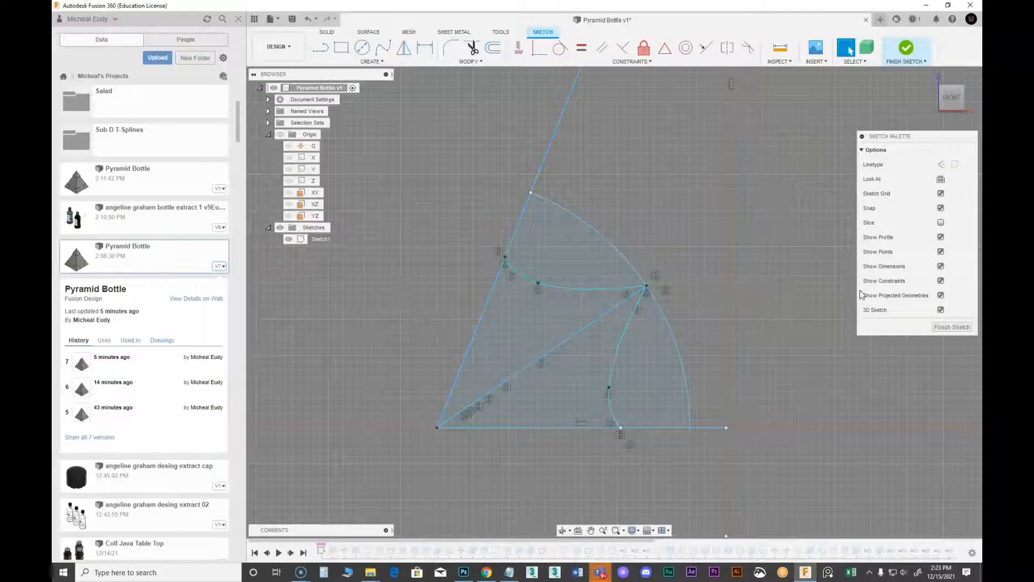
Hide the constraints and dimensions in the sketch.
click(941, 281)
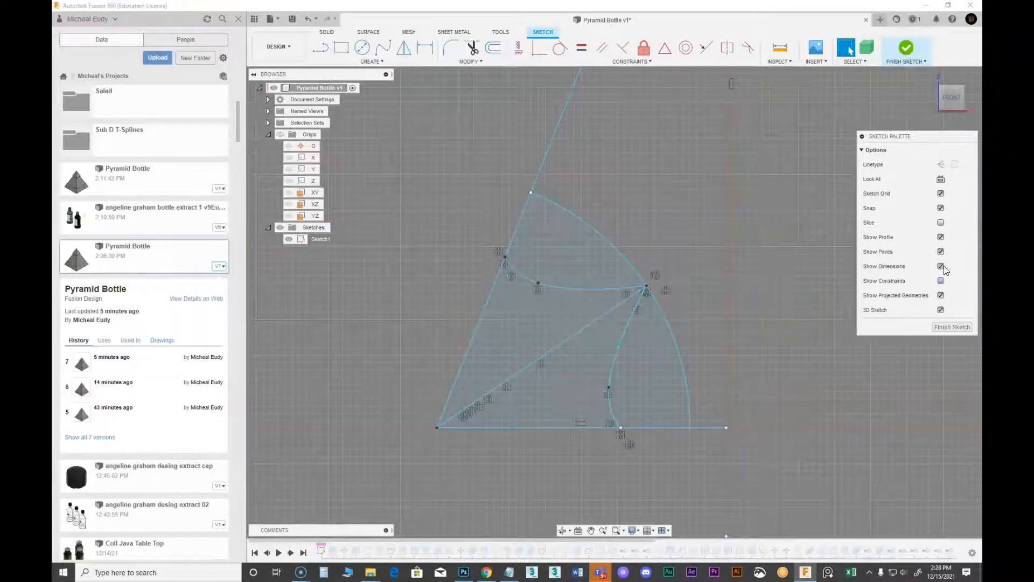
click(941, 266)
middle_drag(579, 489, 556, 455)
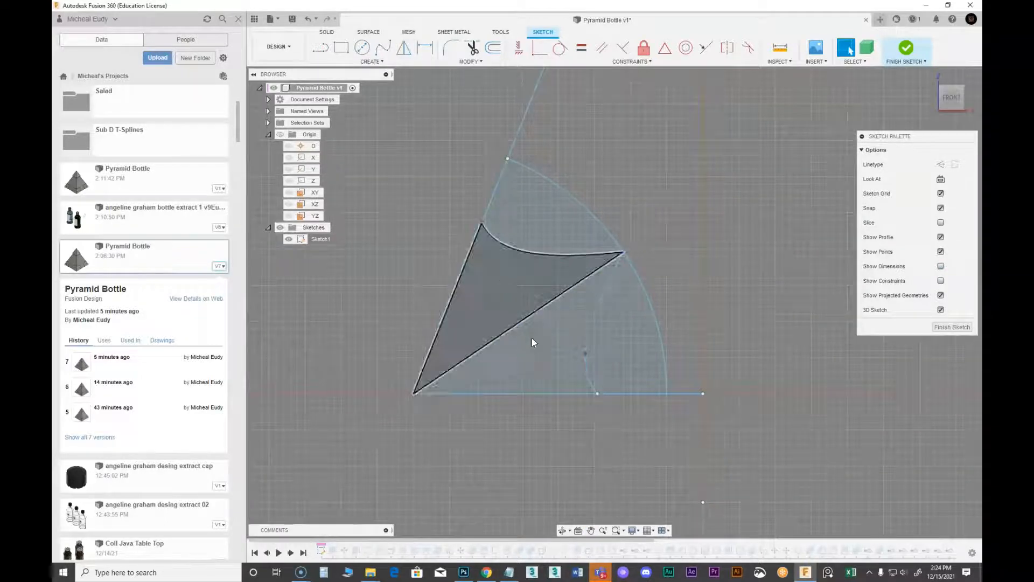
Delete the whole practice half triangle with its bracket curves and construction line beside the full triangle.
mouse_move(515, 305)
shift+middle_down()
mouse_move(540, 335)
mouse_move(674, 329)
mouse_move(669, 311)
mouse_move(335, 317)
mouse_move(483, 333)
mouse_move(477, 327)
shift+middle_up()
scroll(668, 313, down, 1)
mouse_move(810, 397)
middle_down()
mouse_move(696, 407)
mouse_move(641, 430)
mouse_move(773, 431)
middle_up()
scroll(641, 430, down, 2)
scroll(767, 432, down, 1)
scroll(634, 316, down, 1)
middle_drag(635, 316, 618, 303)
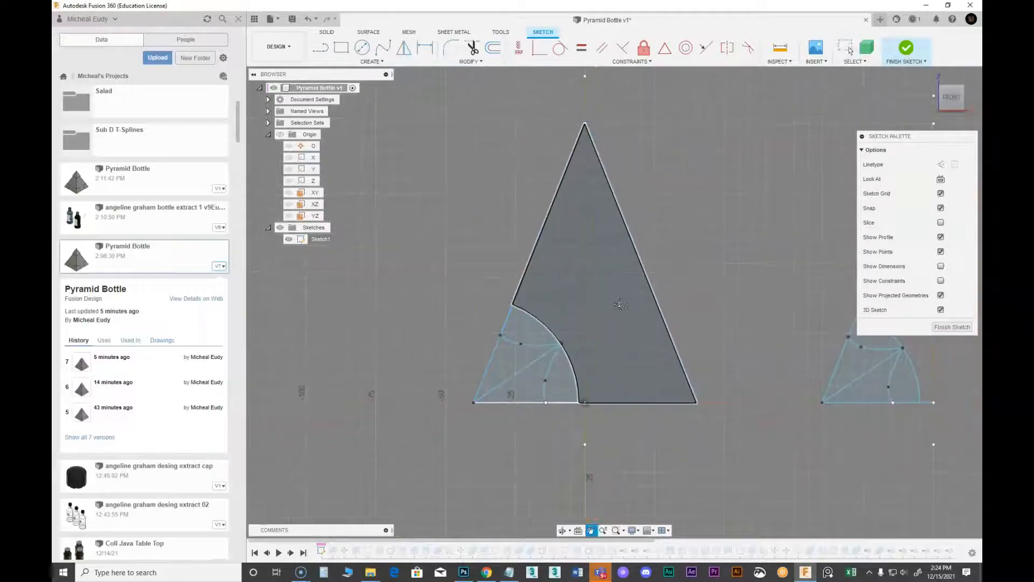
middle_drag(747, 363, 584, 359)
scroll(583, 360, down, 1)
mouse_move(618, 92)
mouse_down()
mouse_move(817, 498)
mouse_move(826, 490)
mouse_up()
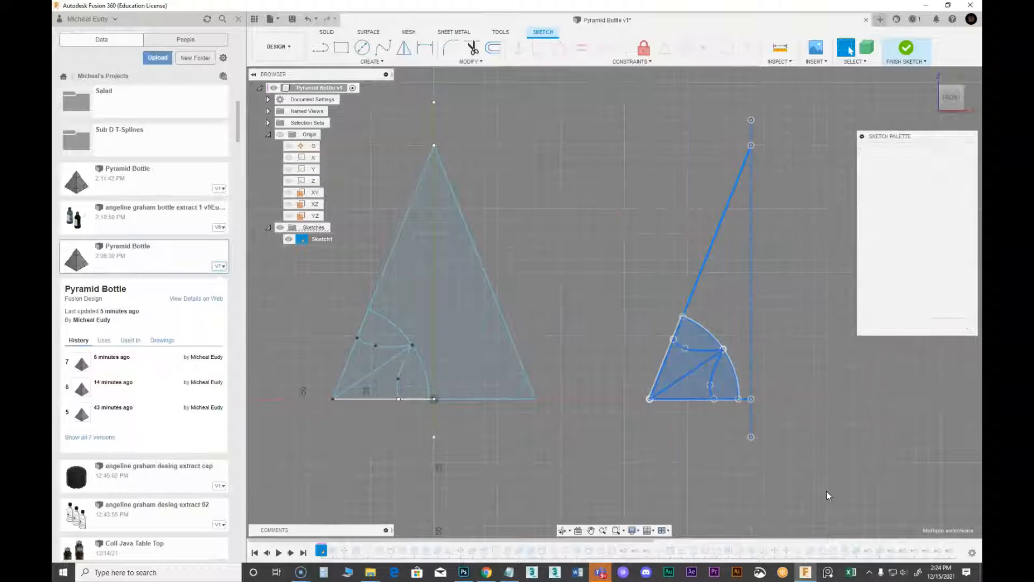
key(Delete)
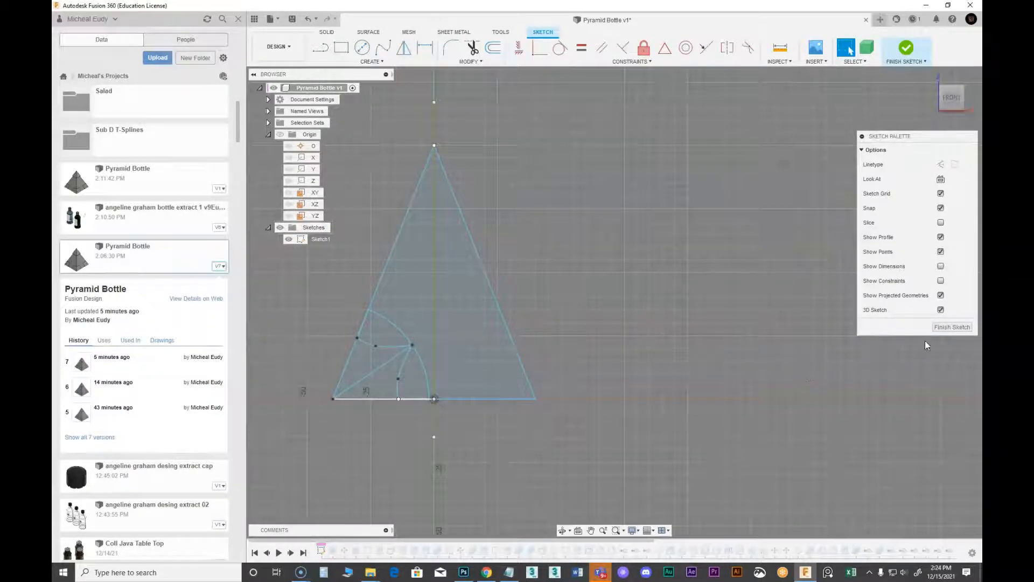
Finish the sketch and centre the view on the remaining triangular profile.
middle_drag(735, 281, 772, 302)
click(952, 327)
middle_drag(310, 329, 449, 300)
scroll(498, 260, up, 3)
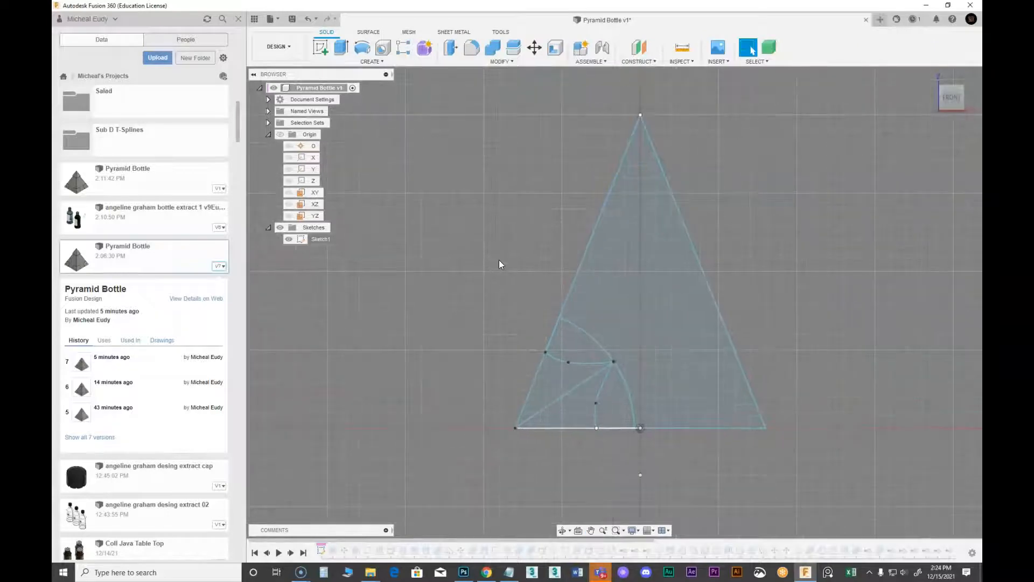
mouse_move(494, 271)
middle_down()
mouse_move(430, 233)
mouse_move(433, 247)
middle_up()
scroll(435, 259, down, 3)
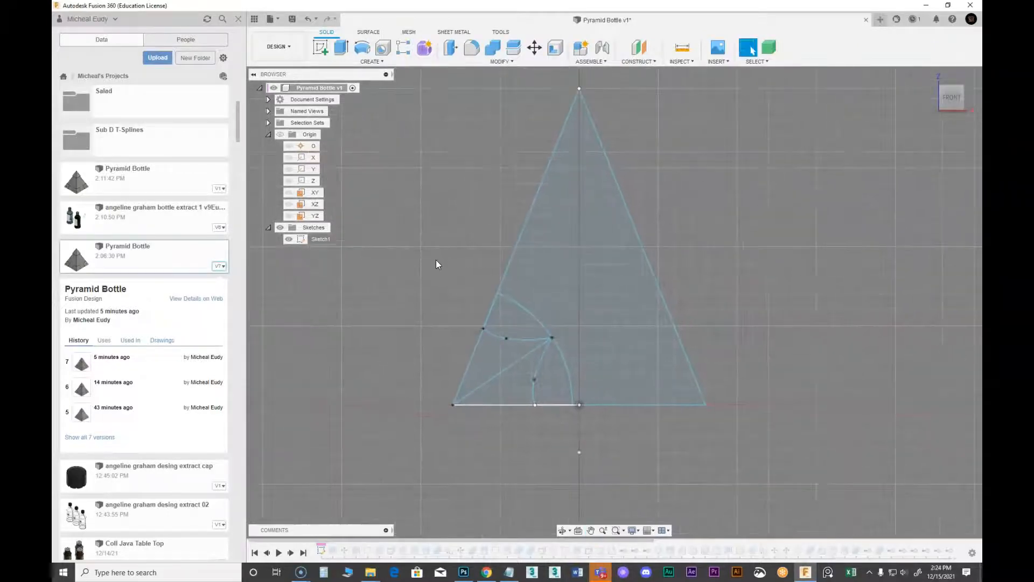
middle_drag(378, 296, 478, 292)
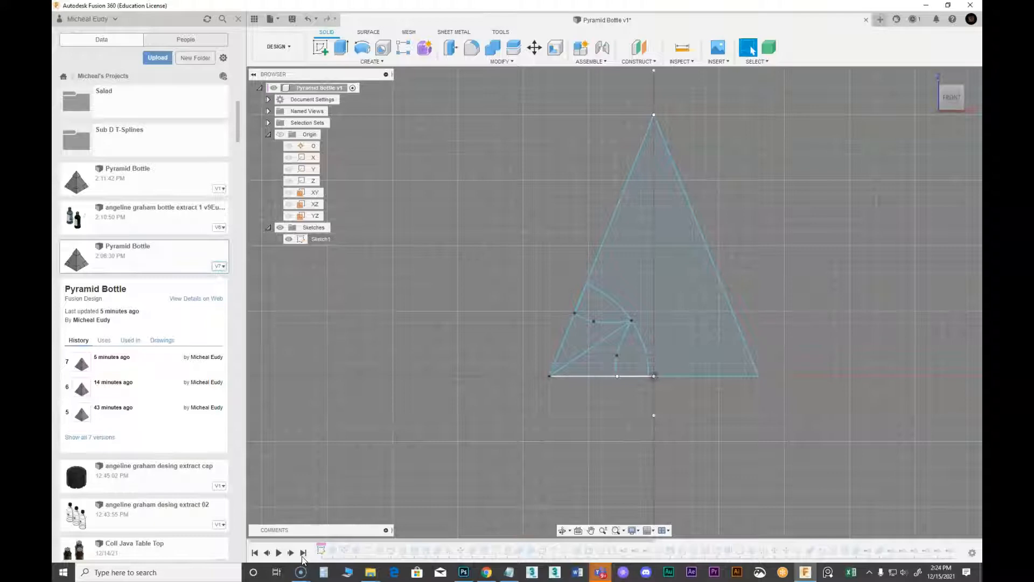
Roll the timeline back to its start and step it forward through the profile sketch and the first extrusion.
click(254, 552)
click(291, 553)
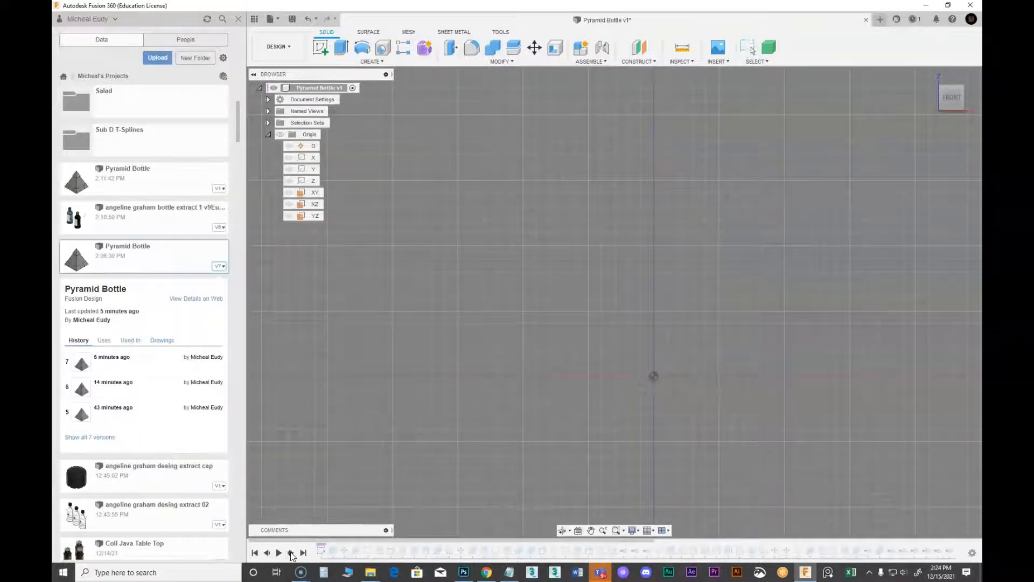
click(291, 553)
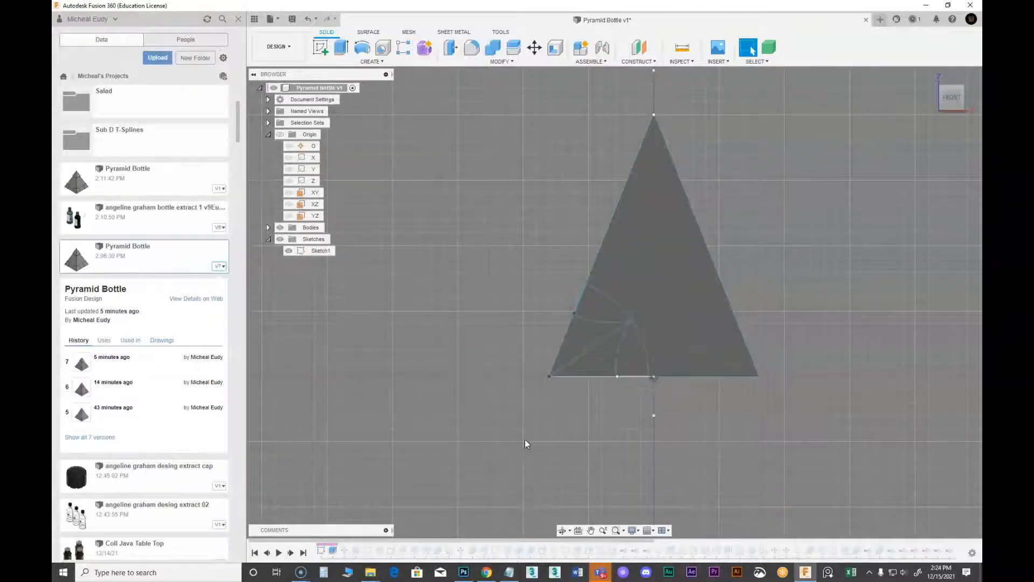
shift+middle_drag(525, 439, 559, 457)
middle_drag(573, 378, 544, 410)
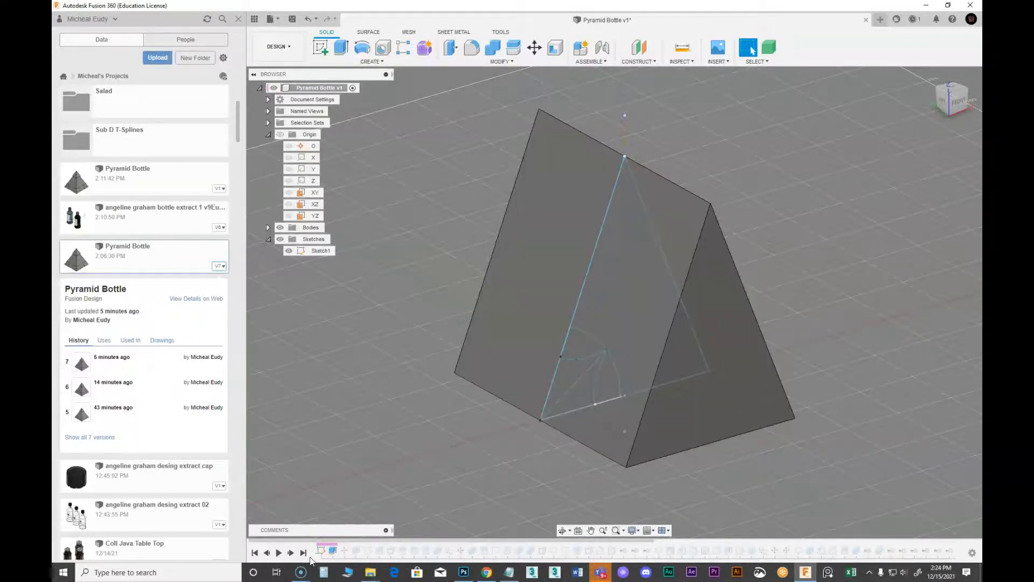
Hide the prism body and try extruding all profiles of the triangle sketch about 15.2 mm to one side.
click(268, 227)
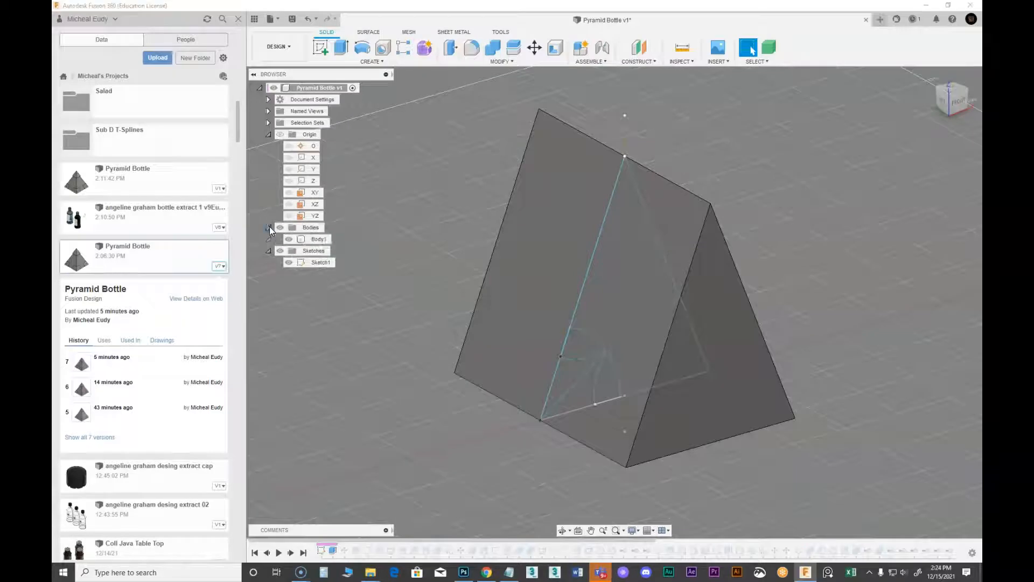
click(289, 238)
click(640, 319)
shift+click(577, 349)
shift+click(569, 376)
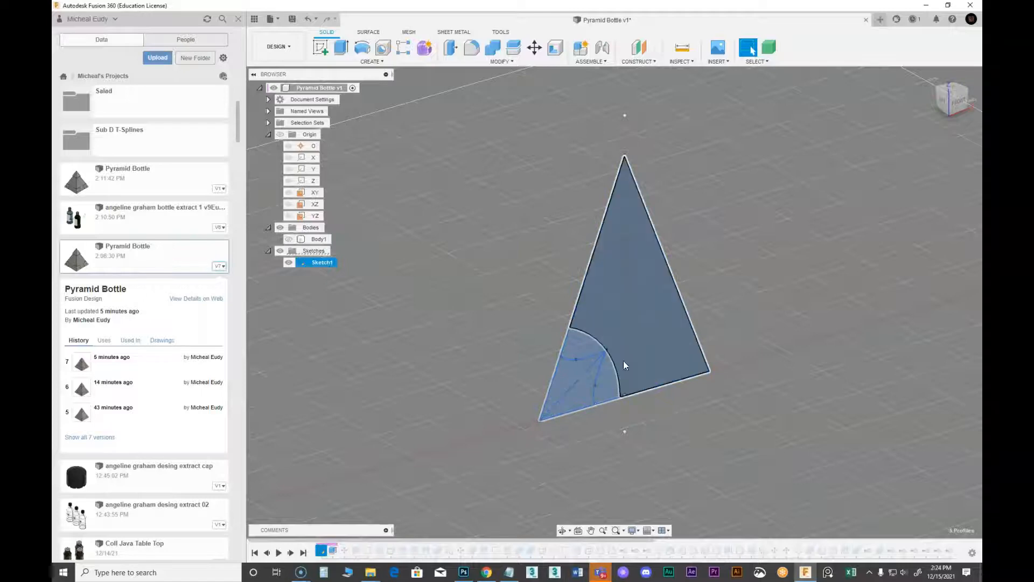
right_click(645, 304)
click(677, 293)
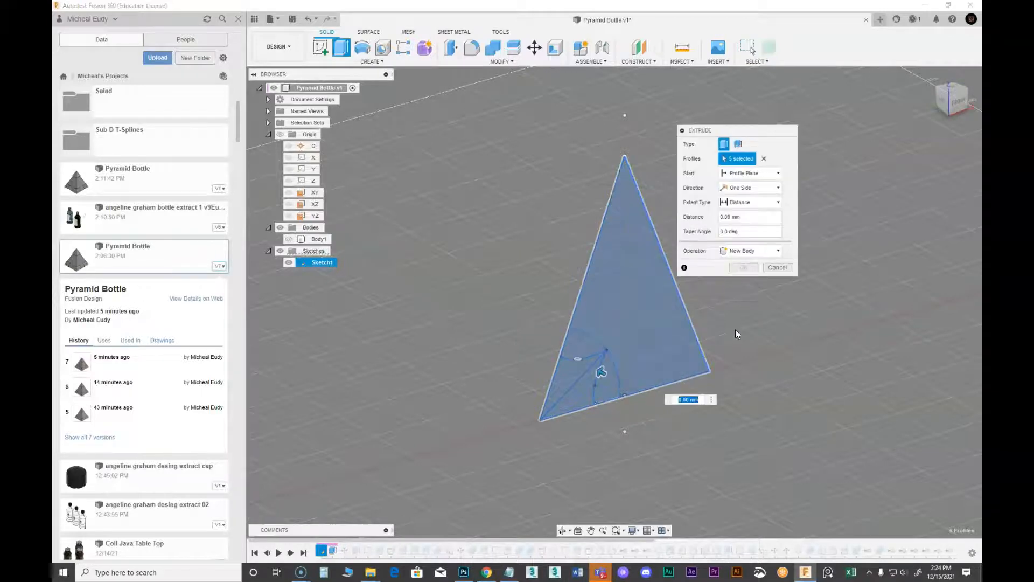
drag(596, 370, 577, 355)
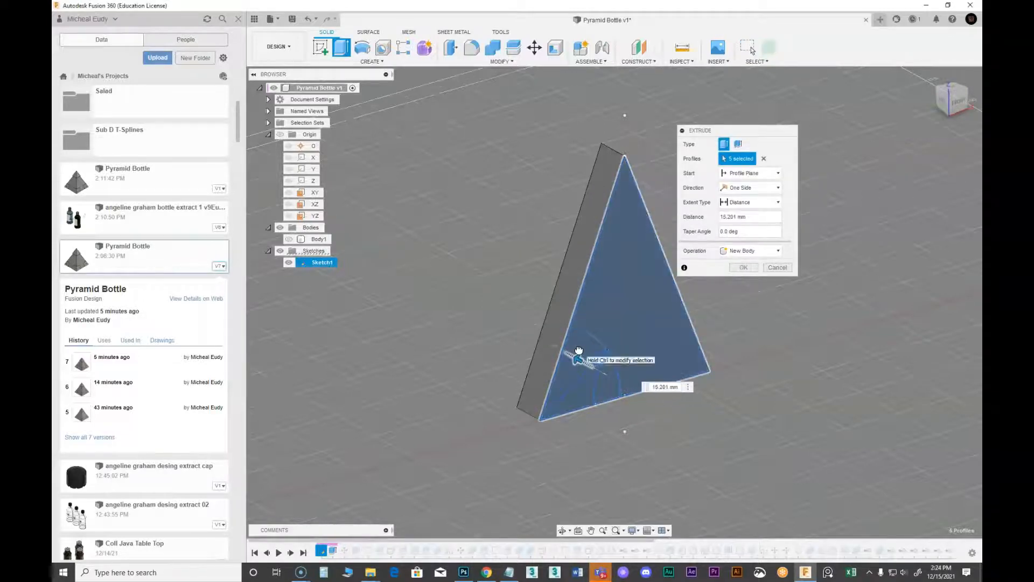
Try the extrusion with symmetric direction and a distance of about 62 mm, and cancel it.
click(759, 186)
click(743, 222)
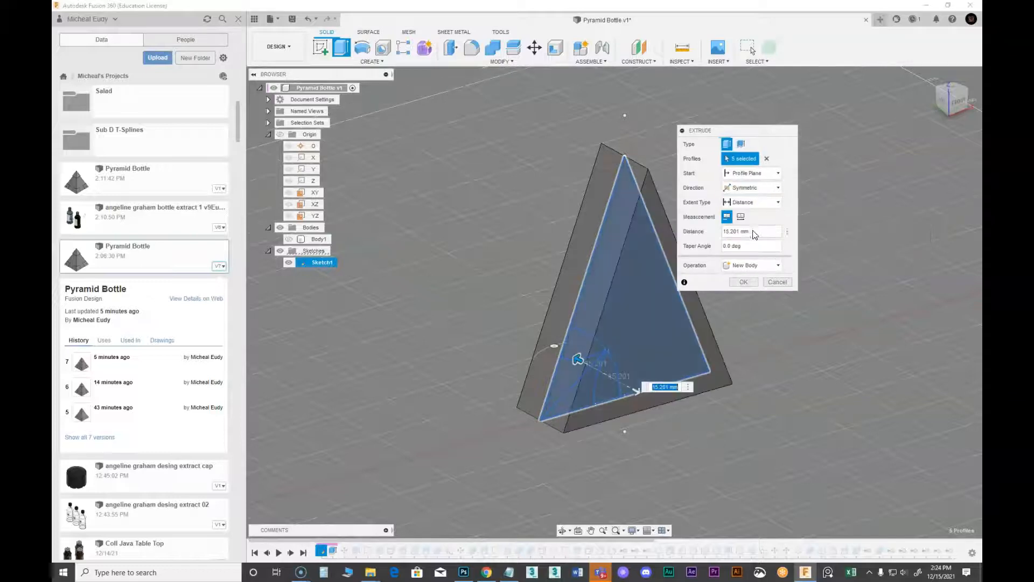
drag(628, 402, 694, 449)
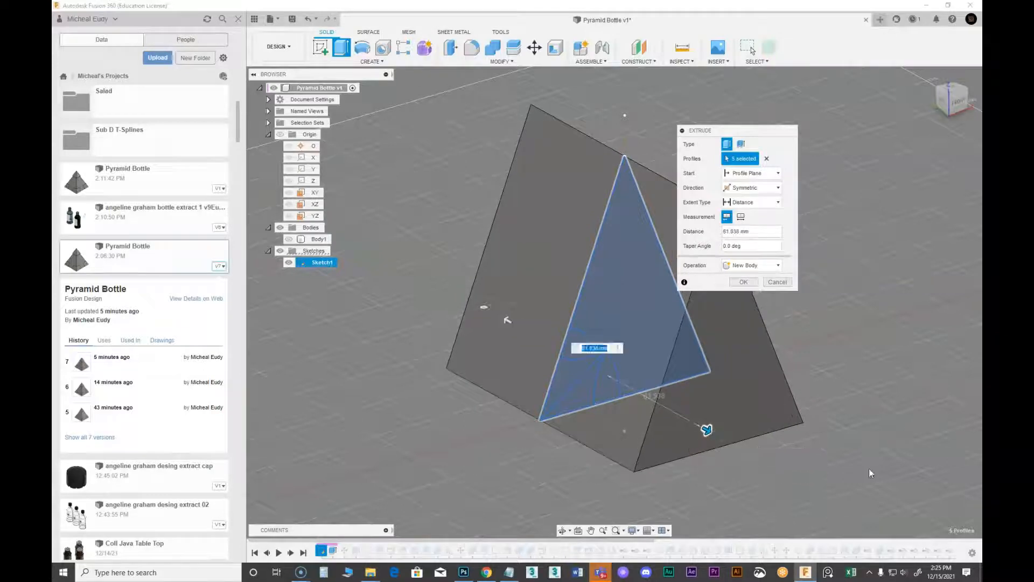
click(781, 283)
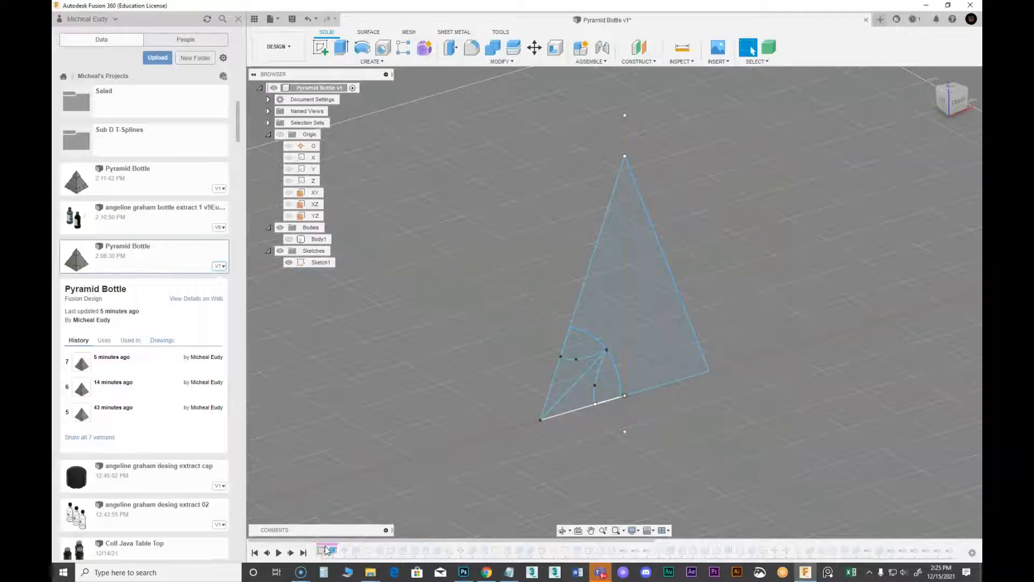
Advance the timeline through the Move feature and show the prism body again.
click(290, 555)
click(289, 239)
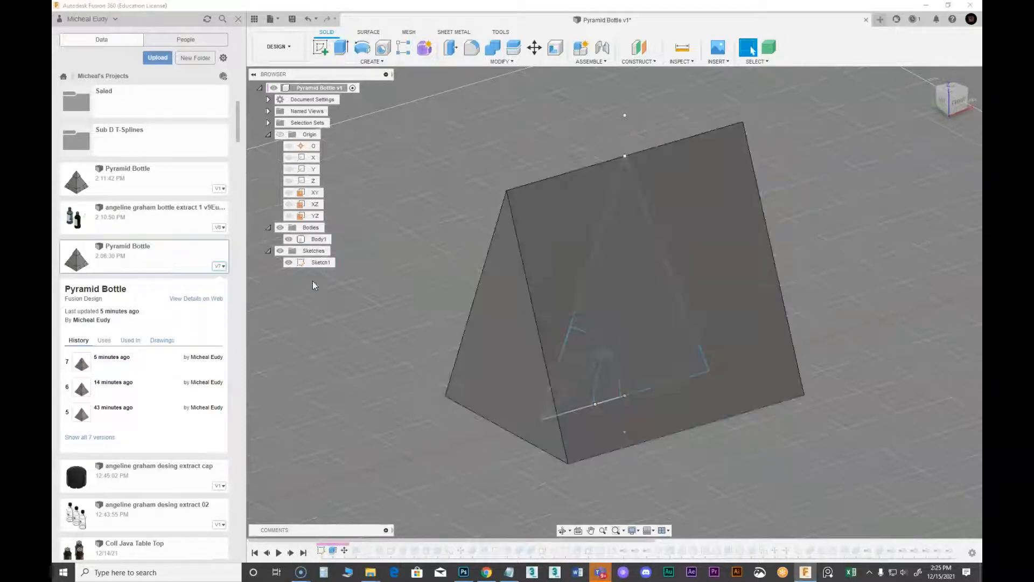
mouse_move(473, 472)
middle_down()
mouse_move(489, 444)
mouse_move(550, 447)
mouse_move(531, 452)
middle_up()
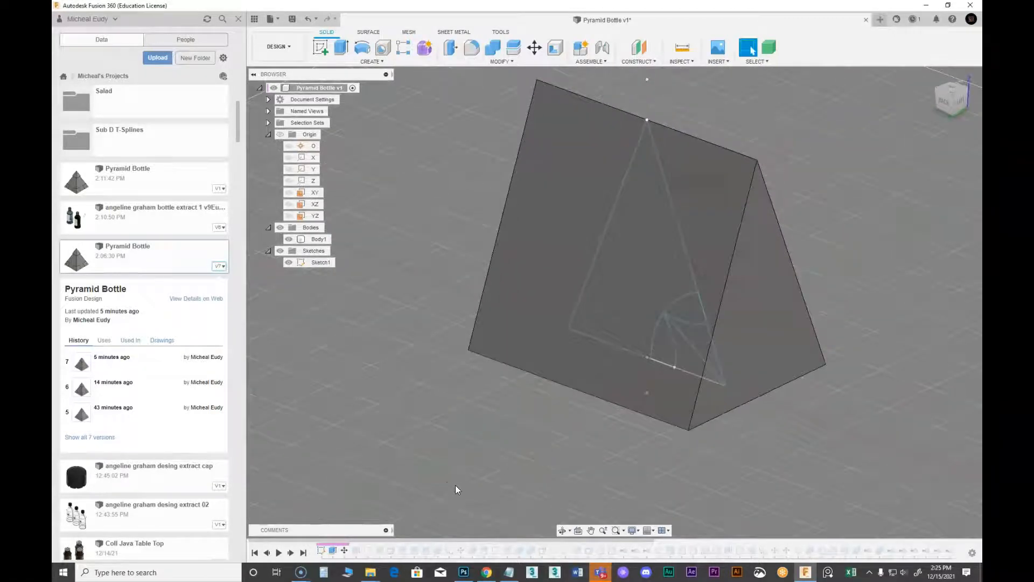
scroll(452, 466, down, 1)
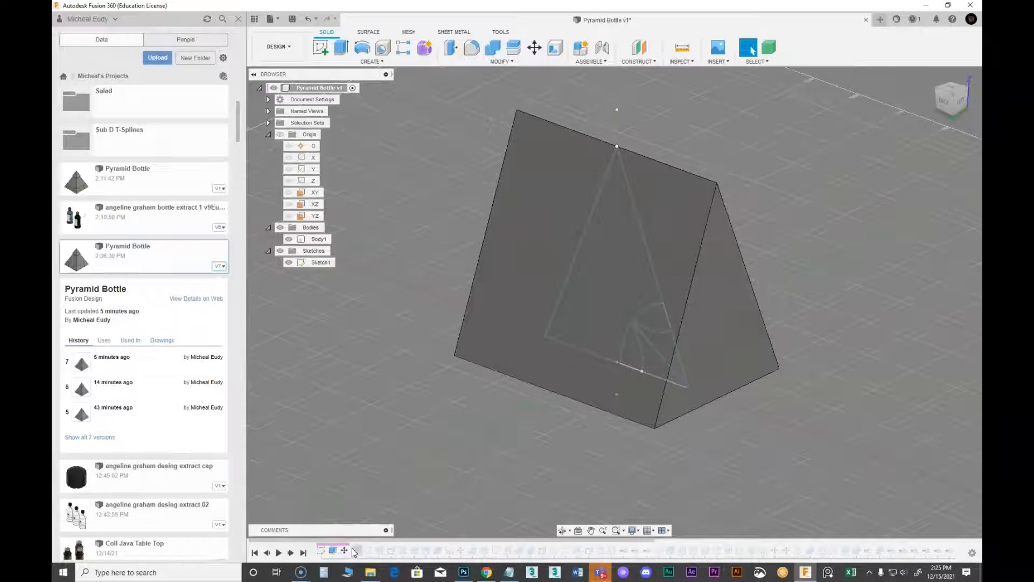
Step back and forth through the timeline to compare the moved prism, the cut pyramid and the second sketch.
click(291, 553)
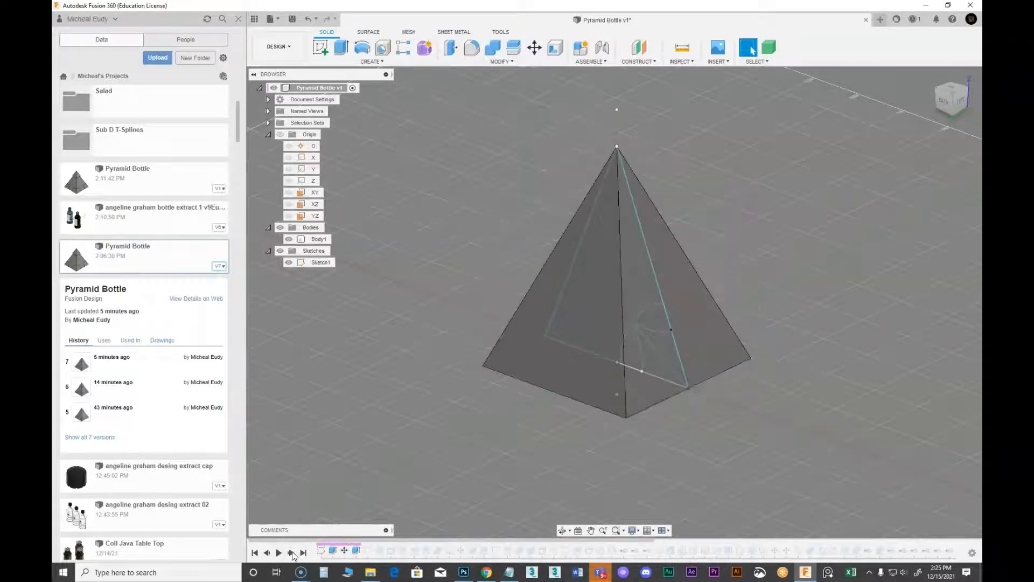
click(267, 553)
shift+middle_drag(557, 411, 641, 411)
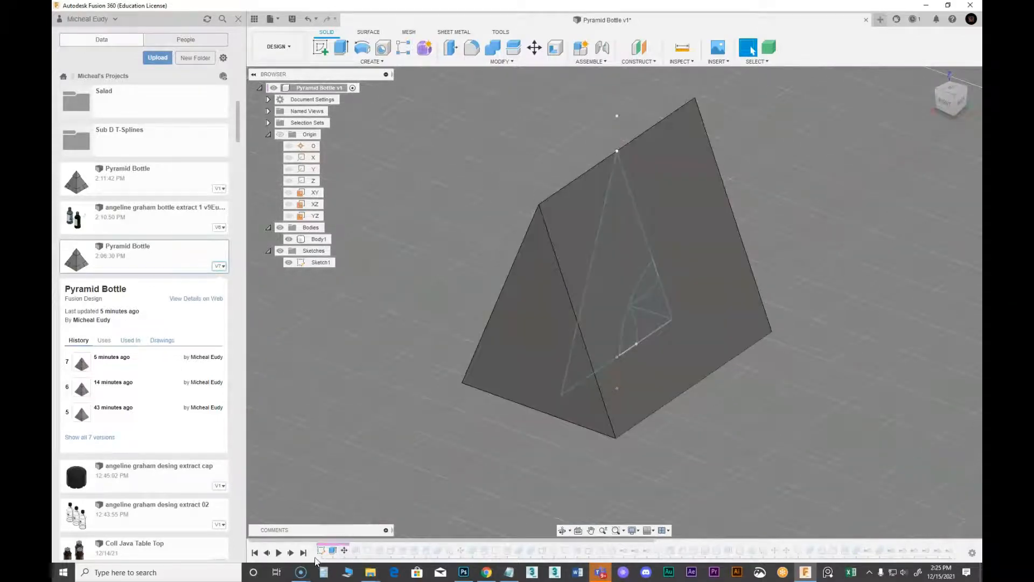
click(291, 552)
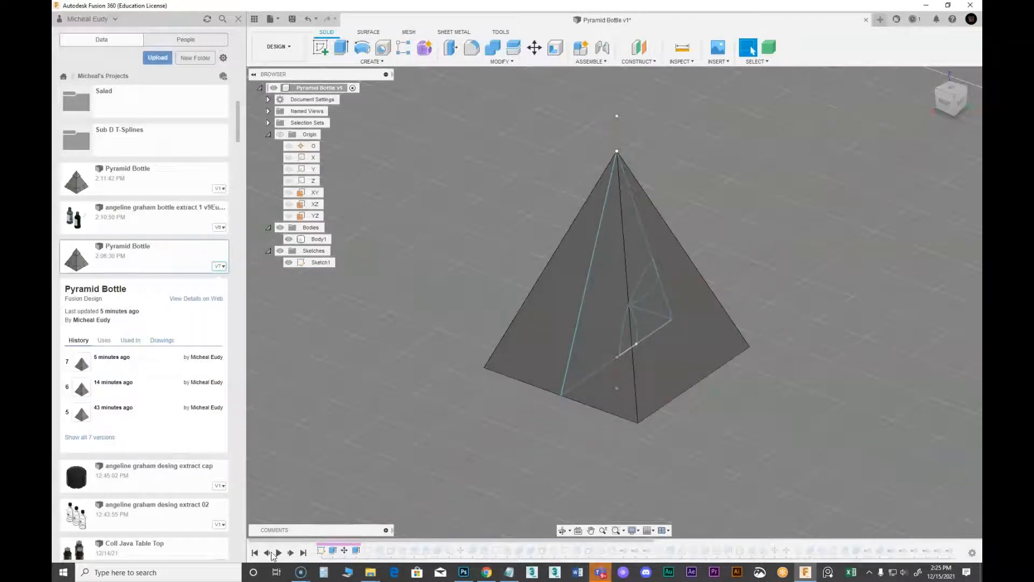
click(268, 553)
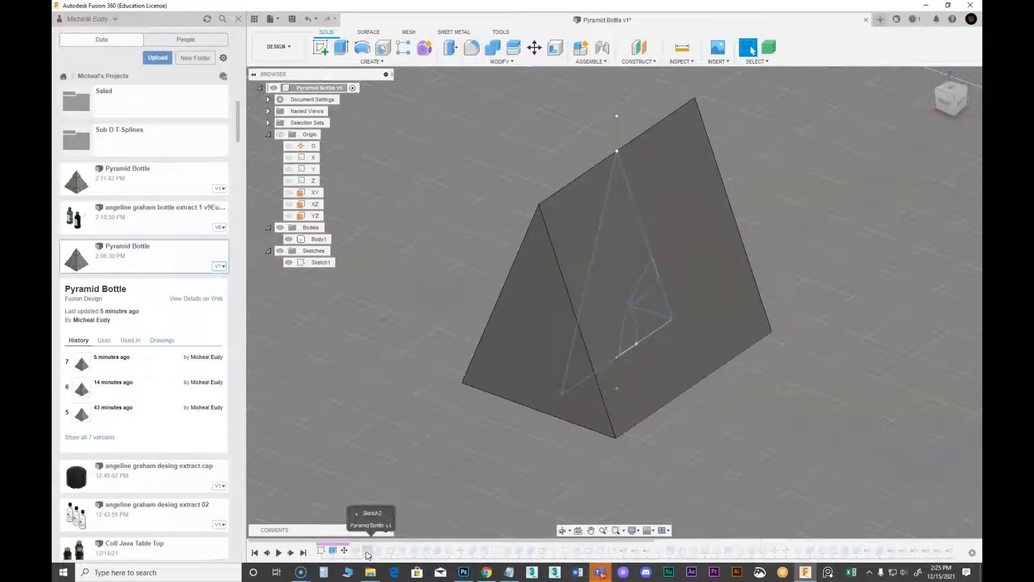
click(291, 552)
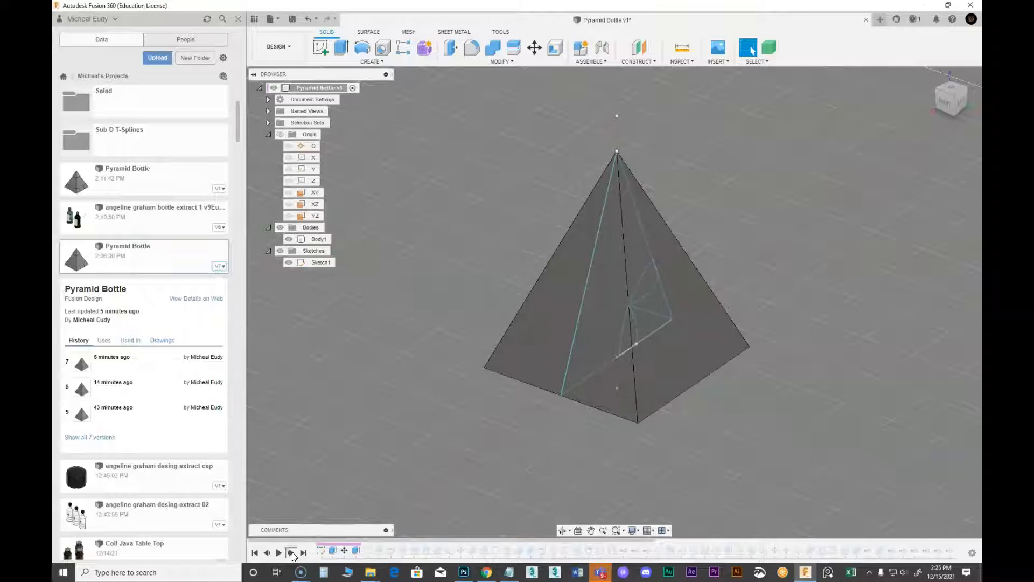
click(292, 553)
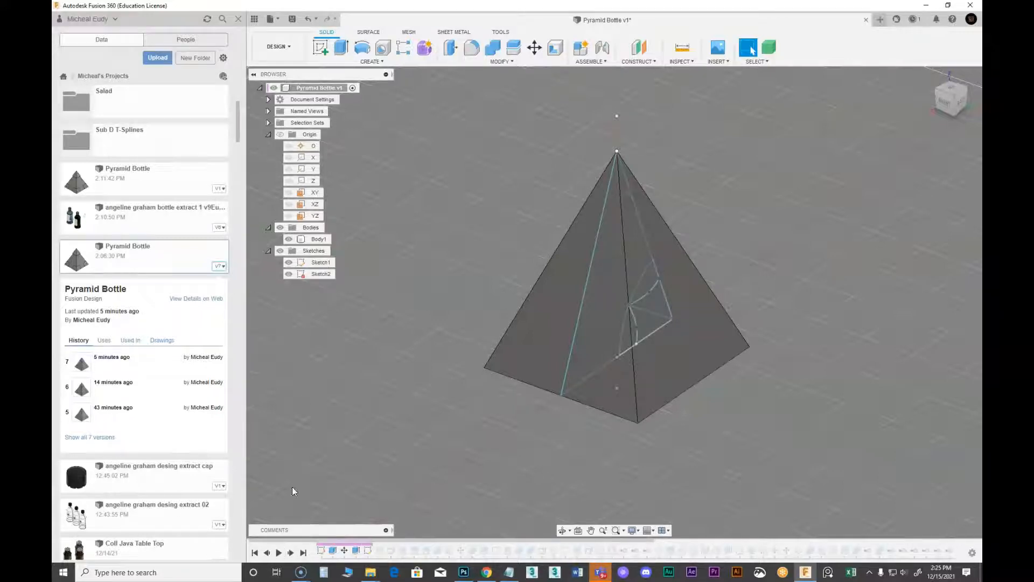
click(266, 553)
click(267, 553)
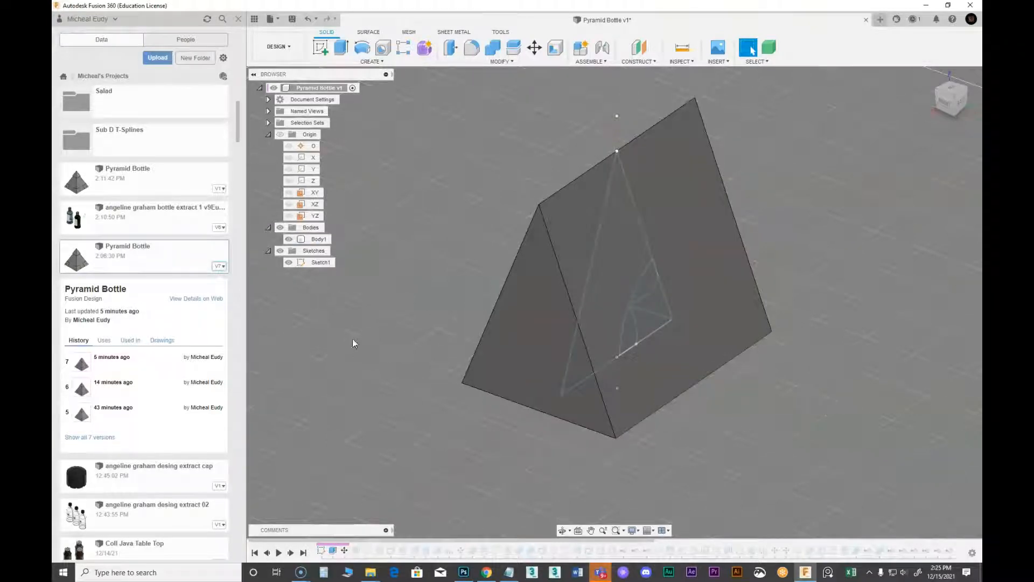
Try rotating the prism body 90 degrees about the vertical Z axis with Move/Copy.
right_click(372, 298)
click(365, 311)
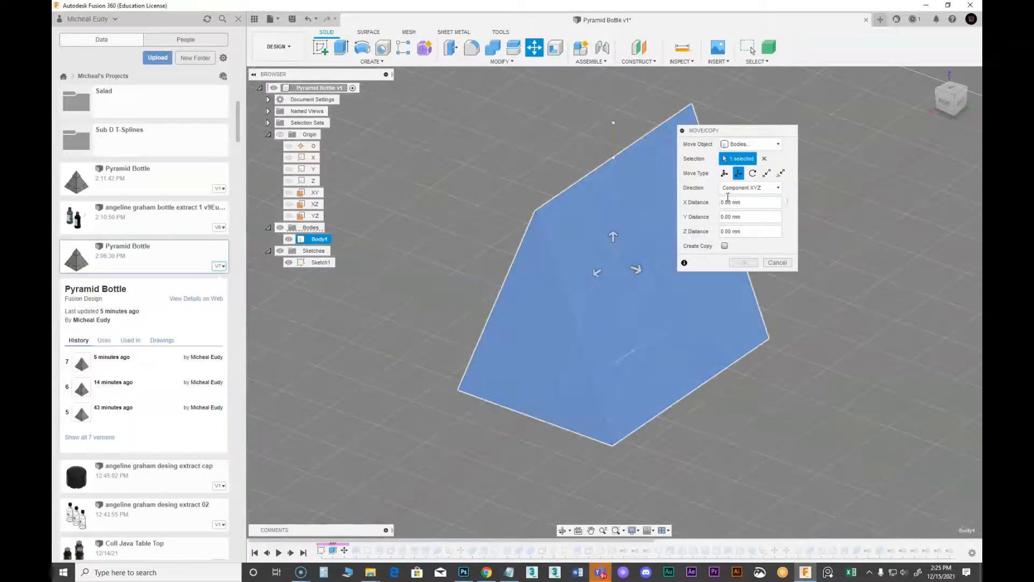
click(752, 173)
middle_drag(796, 291, 761, 285)
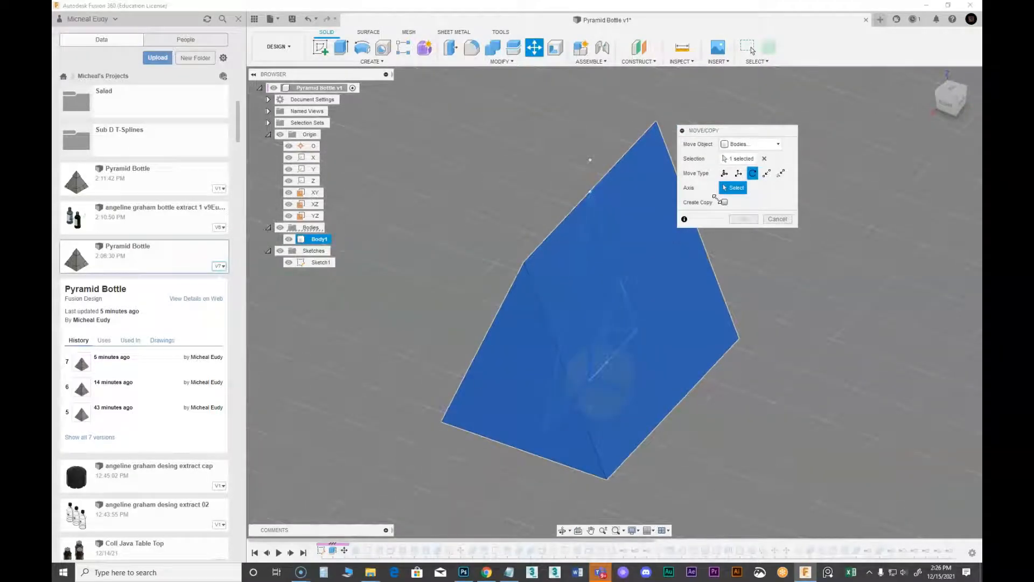
click(590, 349)
drag(633, 178, 579, 189)
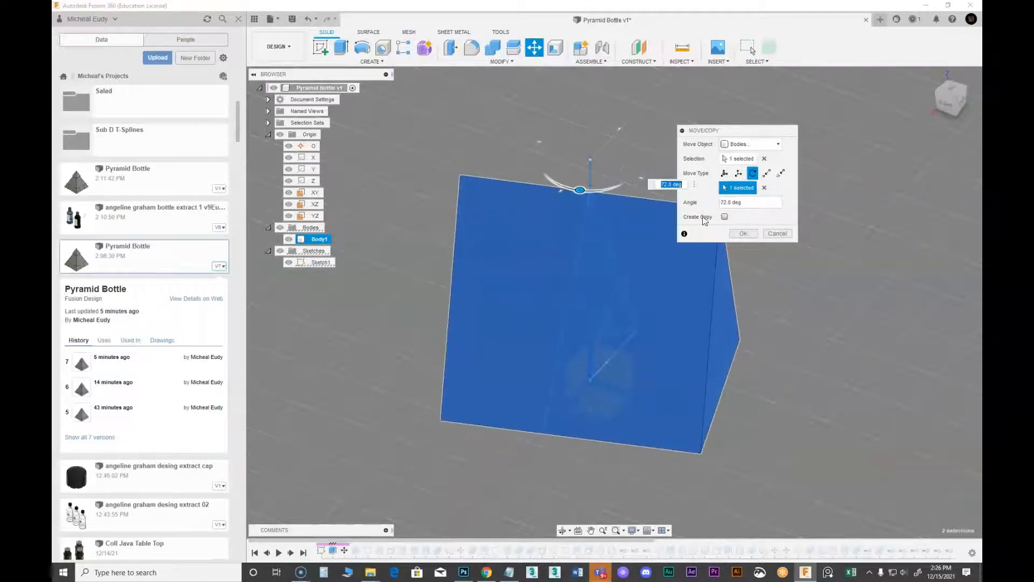
double_click(728, 202)
text(90)
key(Return)
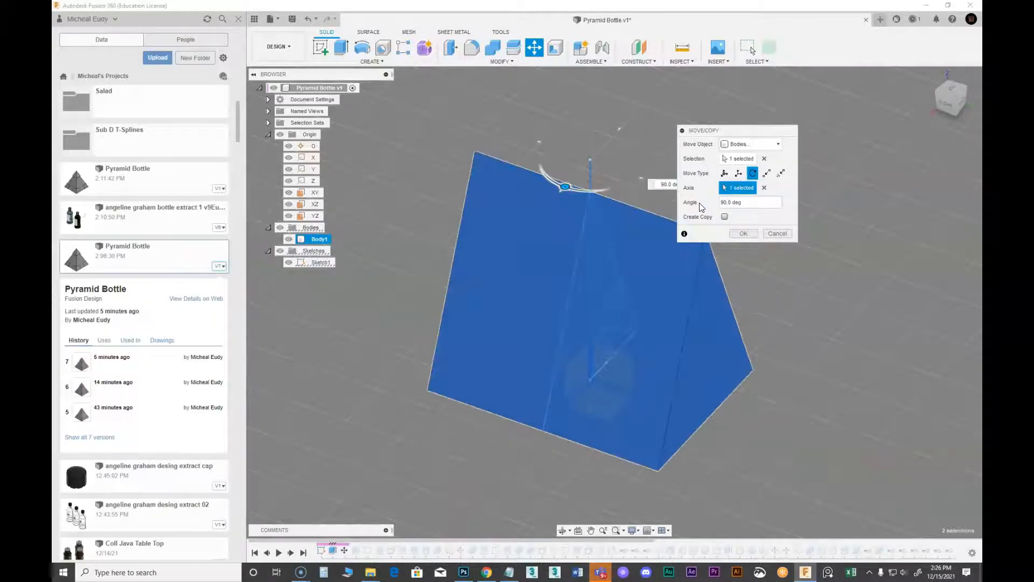
Return the prism's rotation angle to 0 degrees and cancel the Move/Copy command.
shift+middle_drag(607, 324, 617, 258)
drag(555, 192, 908, 340)
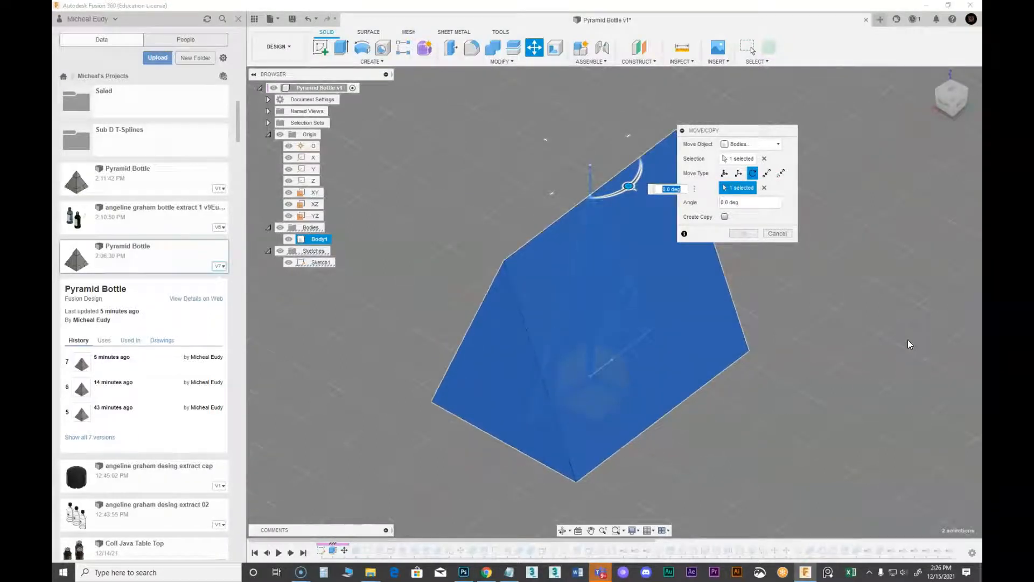
click(746, 234)
click(776, 233)
Compare the prism before and after the Move feature in the timeline.
shift+middle_drag(405, 400, 362, 469)
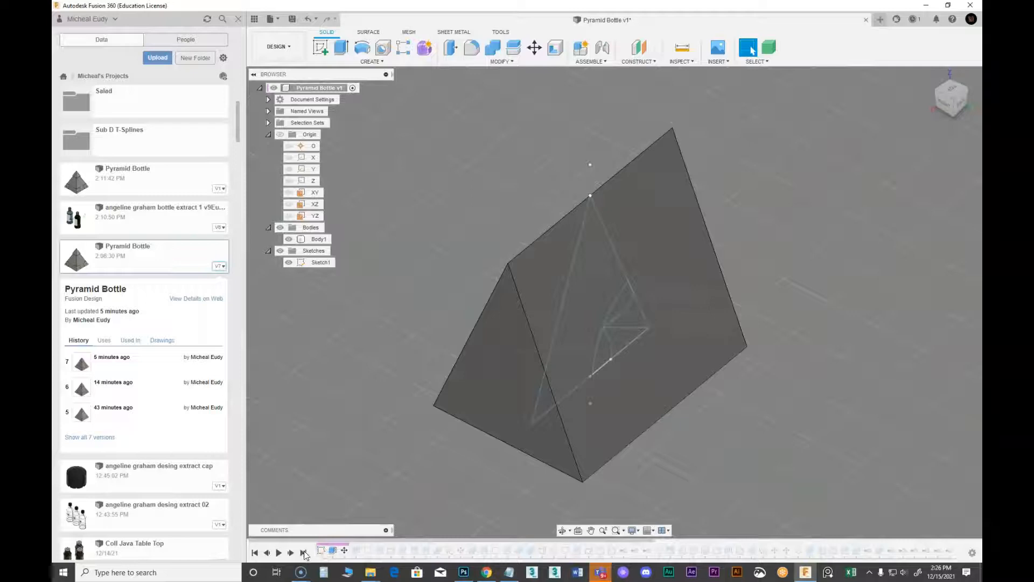
click(267, 553)
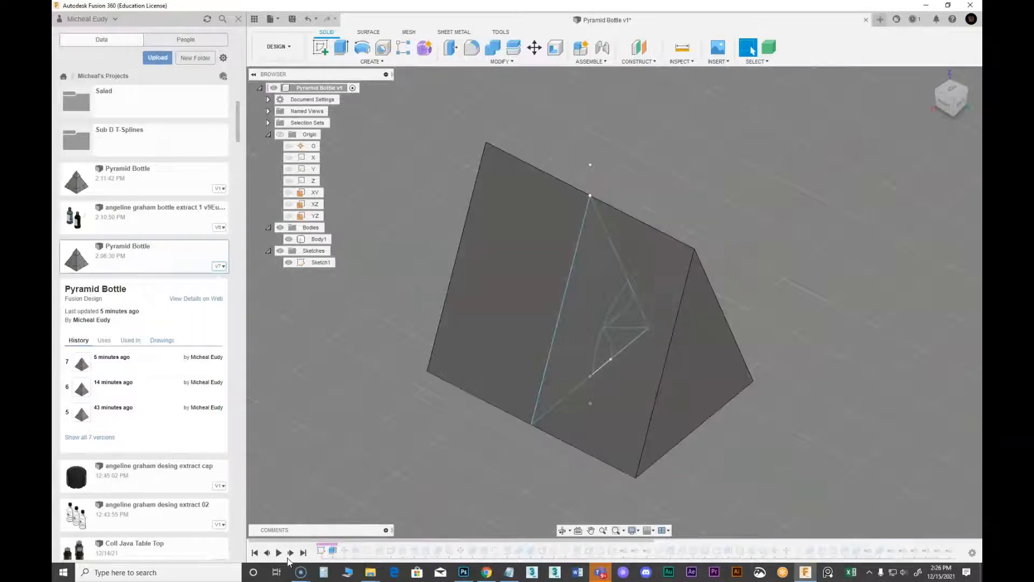
click(291, 553)
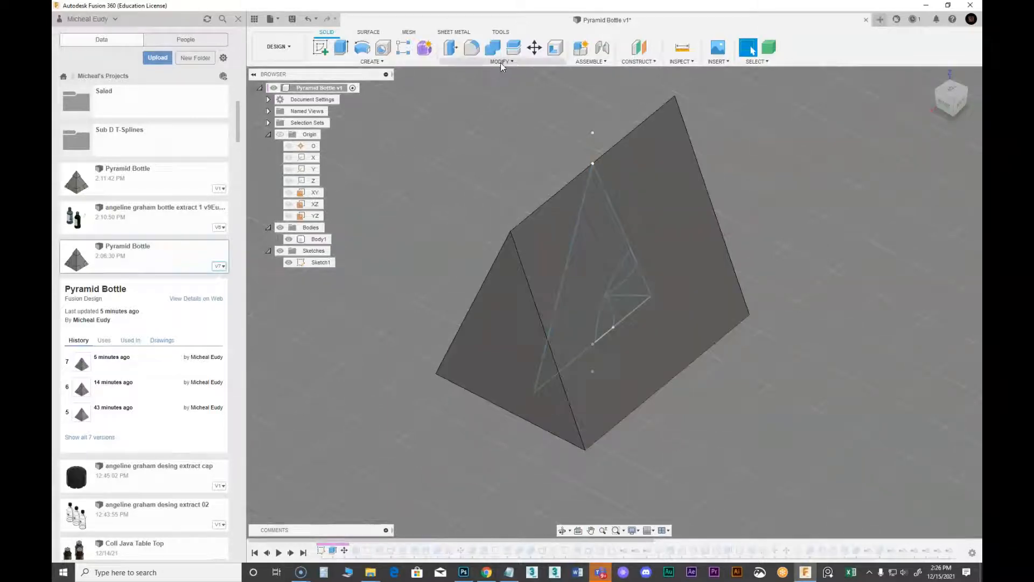
Try splitting the prism body with the two slanted sides of the sketch triangle as extended splitting tools.
click(515, 47)
click(703, 201)
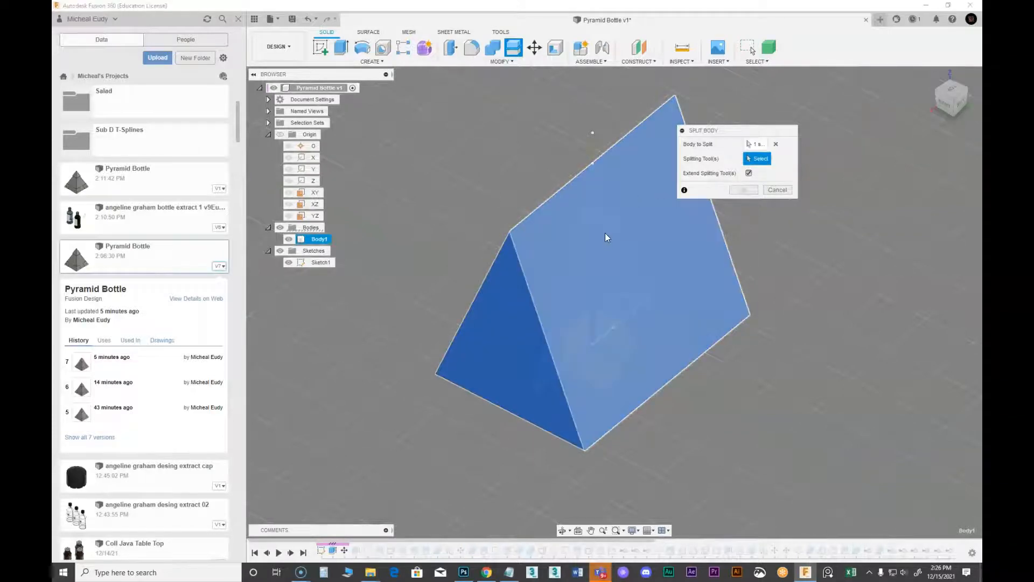
scroll(619, 209, up, 2)
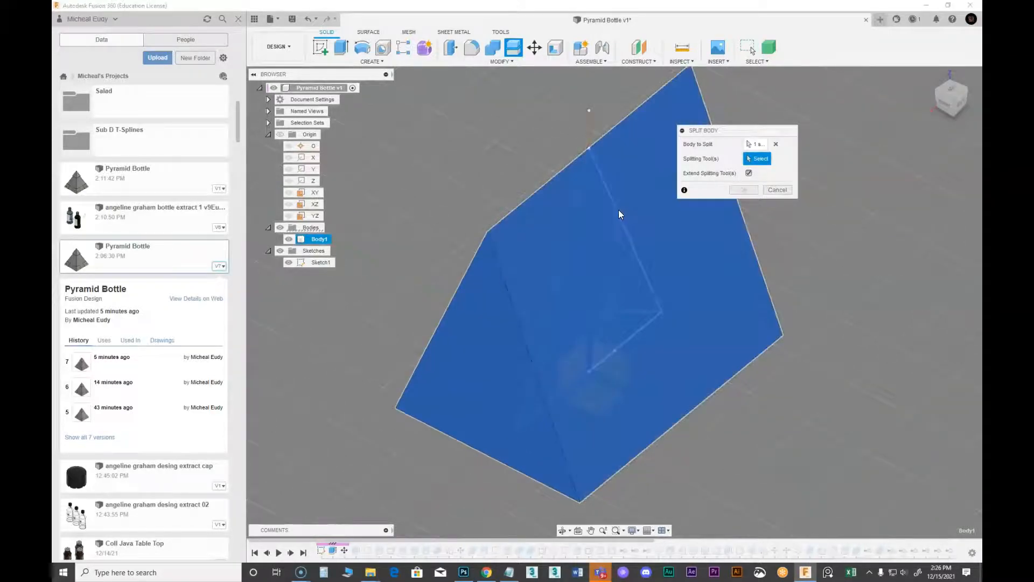
click(289, 239)
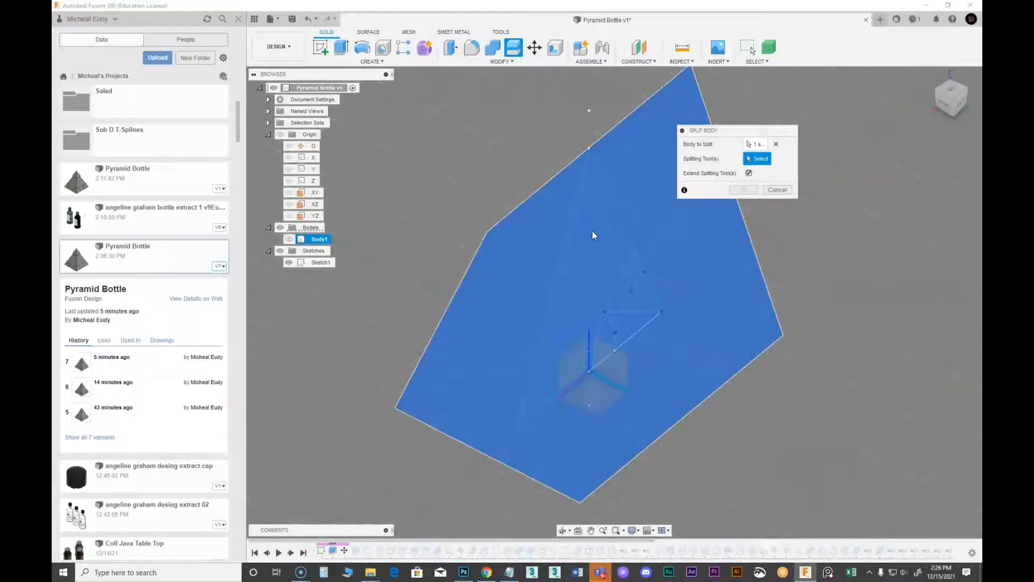
click(288, 239)
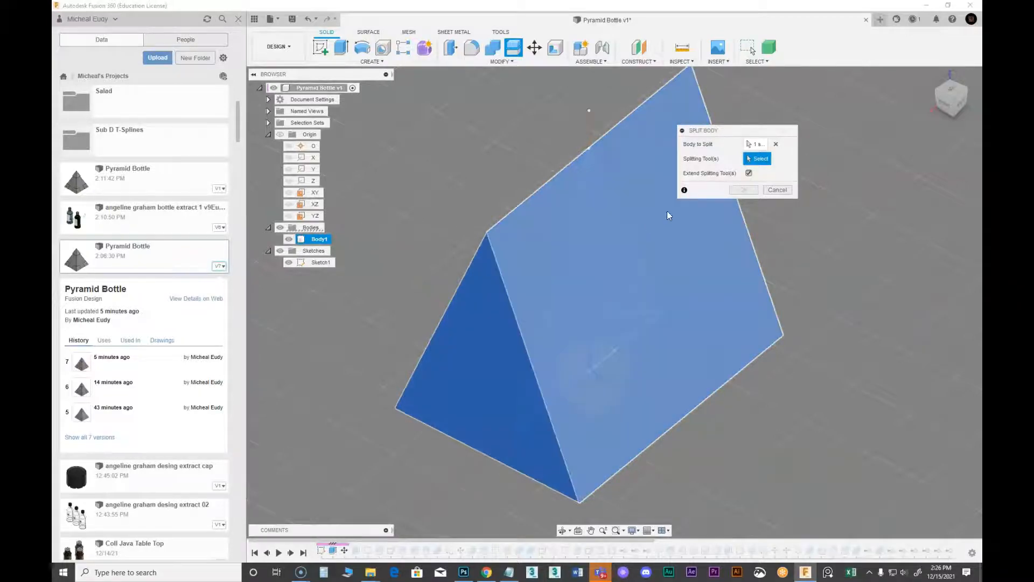
click(629, 236)
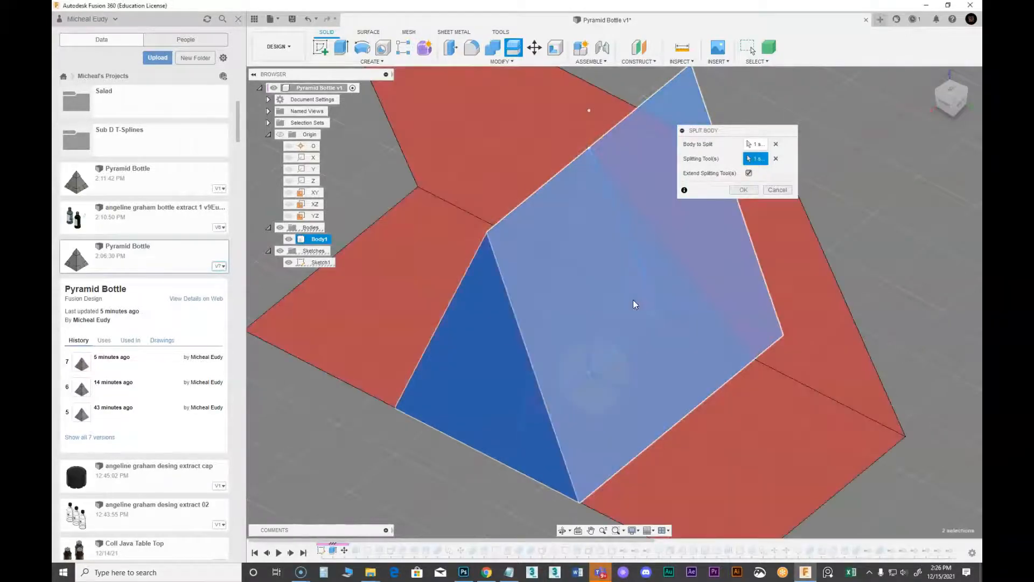
click(555, 276)
shift+middle_drag(818, 380, 792, 420)
shift+middle_drag(870, 392, 793, 365)
click(749, 192)
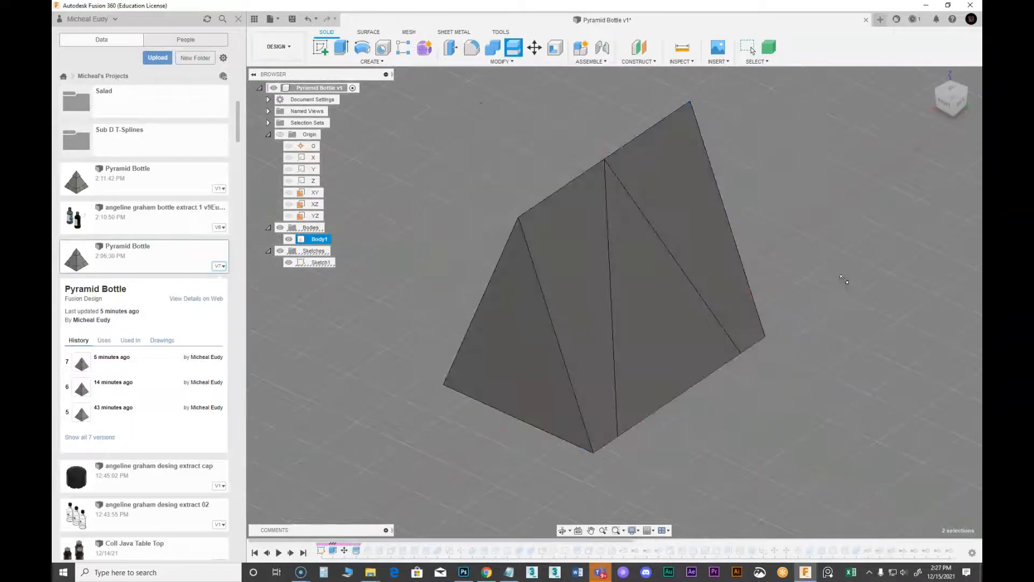
Hide a split-off piece to inspect the cut, and undo the body split.
shift+middle_drag(746, 412, 846, 410)
click(289, 251)
shift+middle_drag(339, 330, 477, 357)
key(ctrl+z)
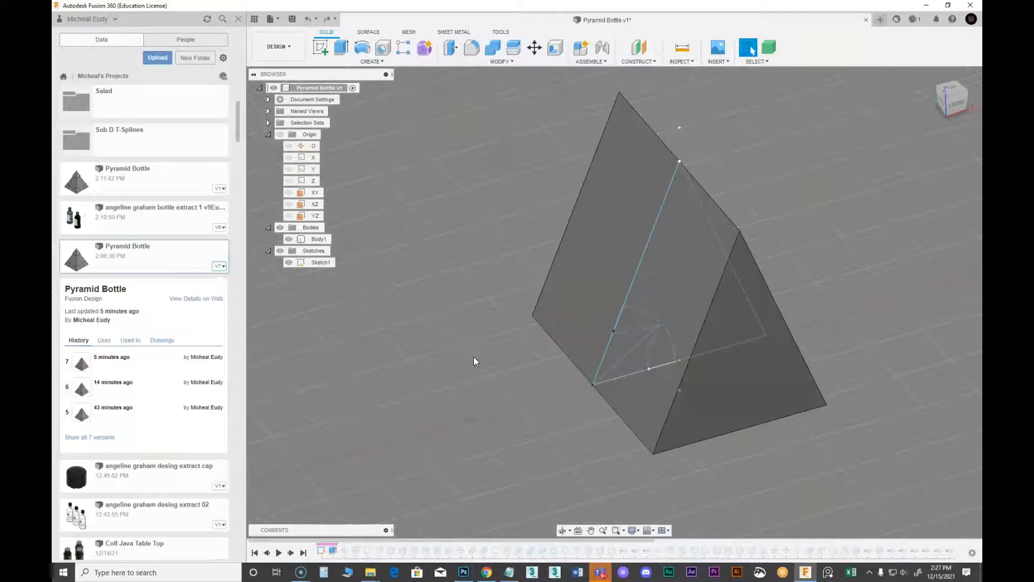
Advance the timeline through the Move feature and the pyramid-forming cut to the second sketch.
key(ctrl+y)
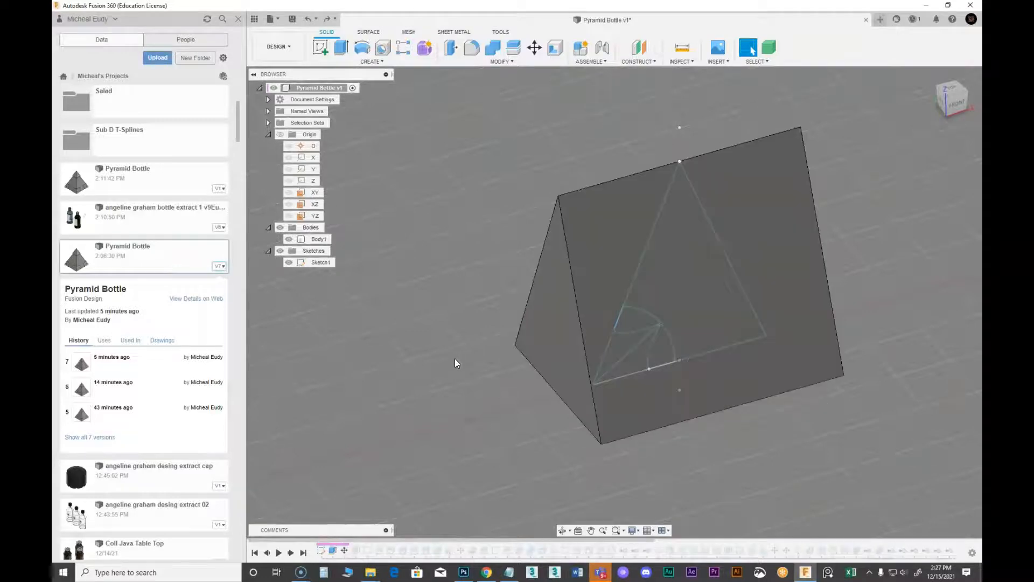
key(ctrl+y)
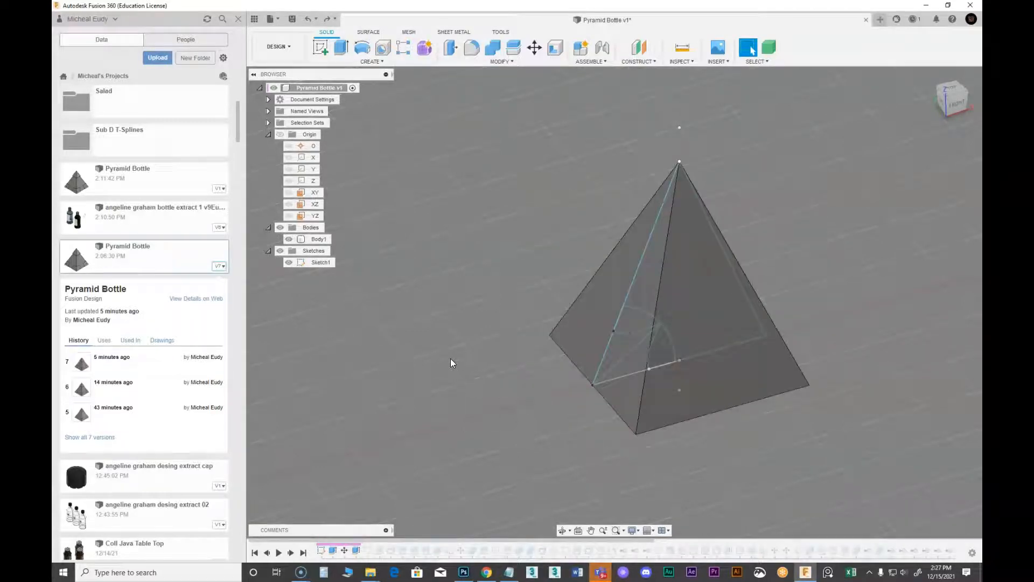
click(265, 555)
click(291, 553)
click(293, 552)
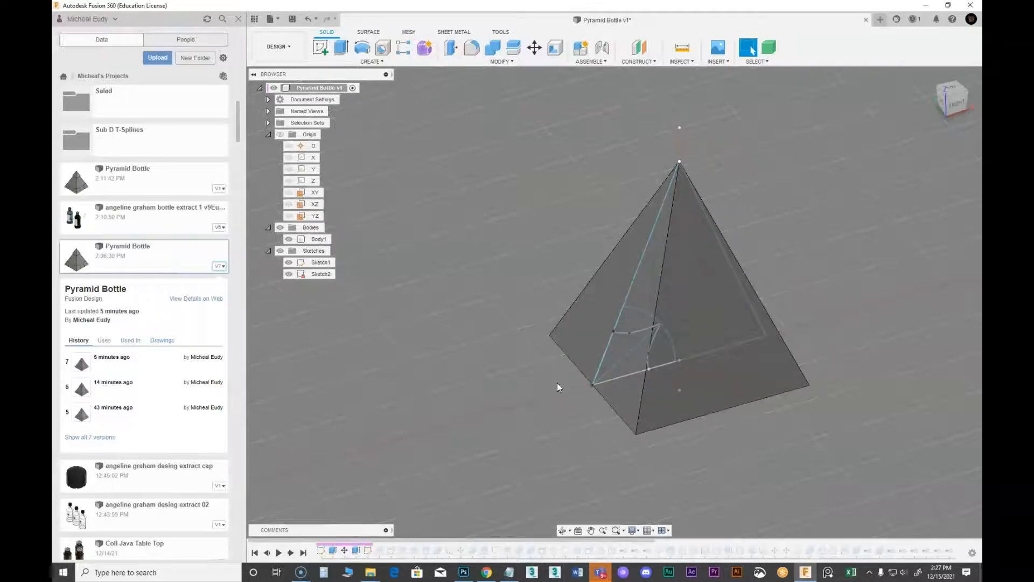
Toggle the visibility of Sketch1, Sketch2 and Body1 to examine the Sketch1 curves on their own.
scroll(560, 387, up, 1)
middle_drag(567, 393, 528, 376)
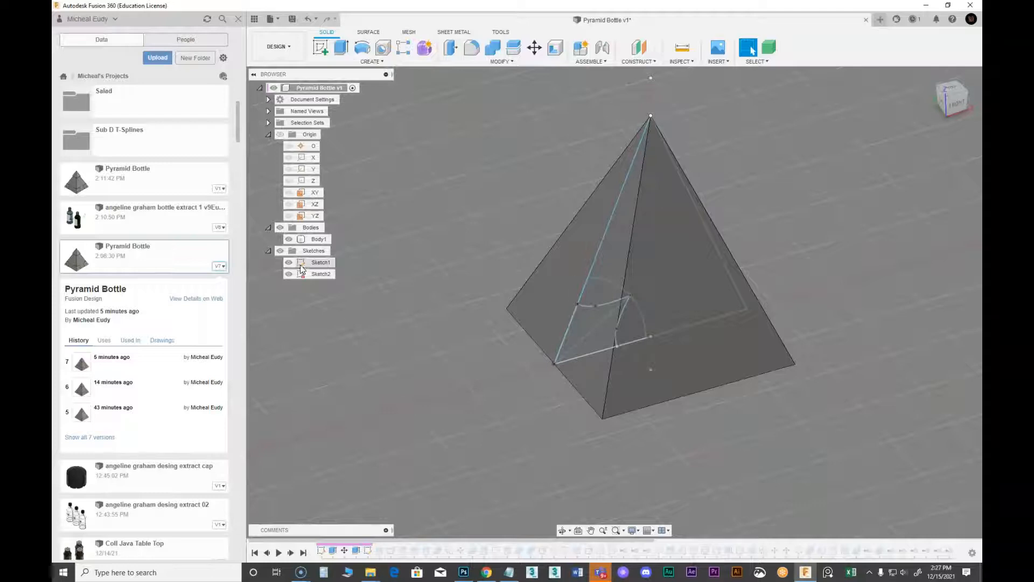
click(289, 263)
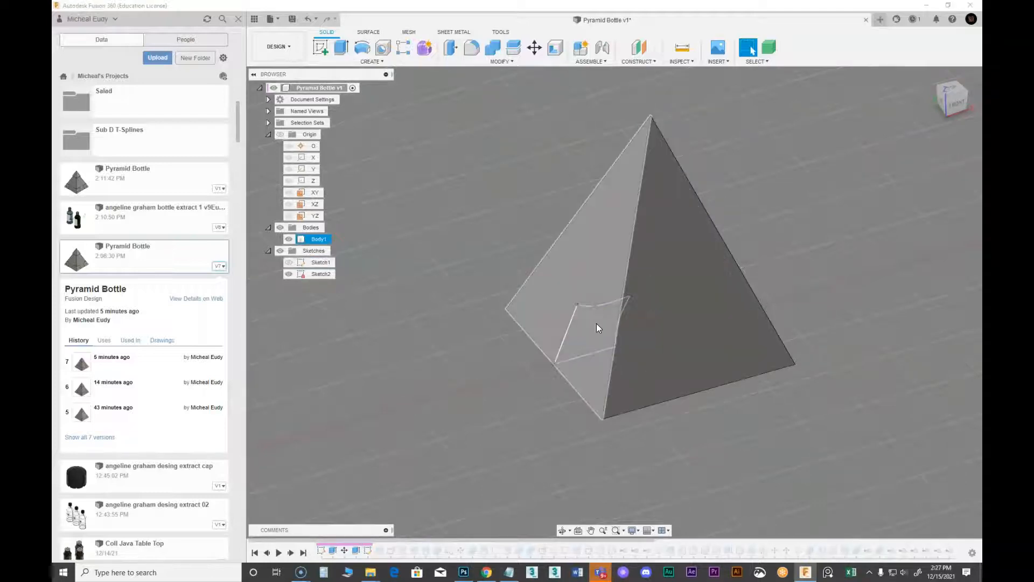
scroll(506, 391, up, 4)
click(289, 262)
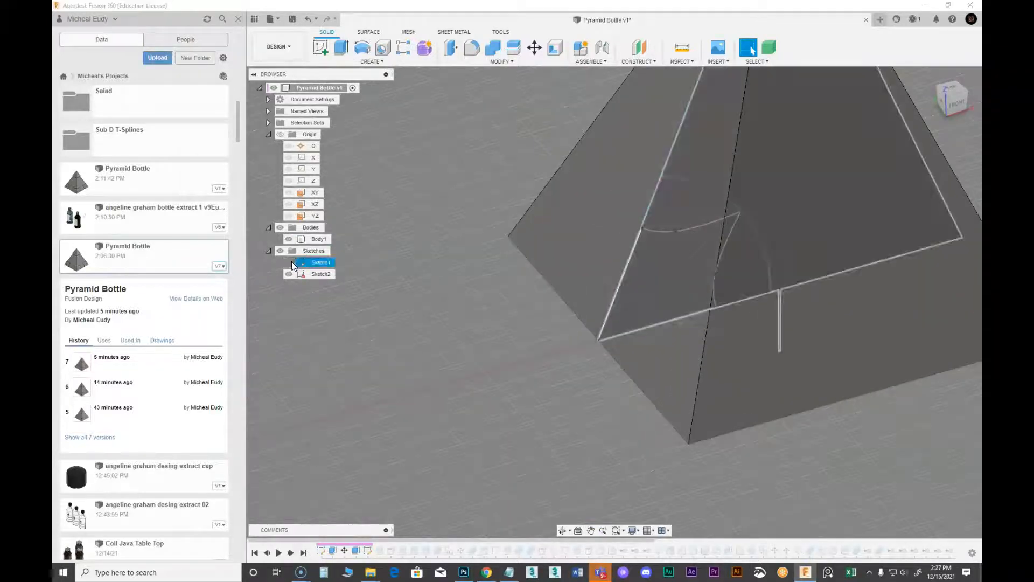
click(289, 274)
click(288, 239)
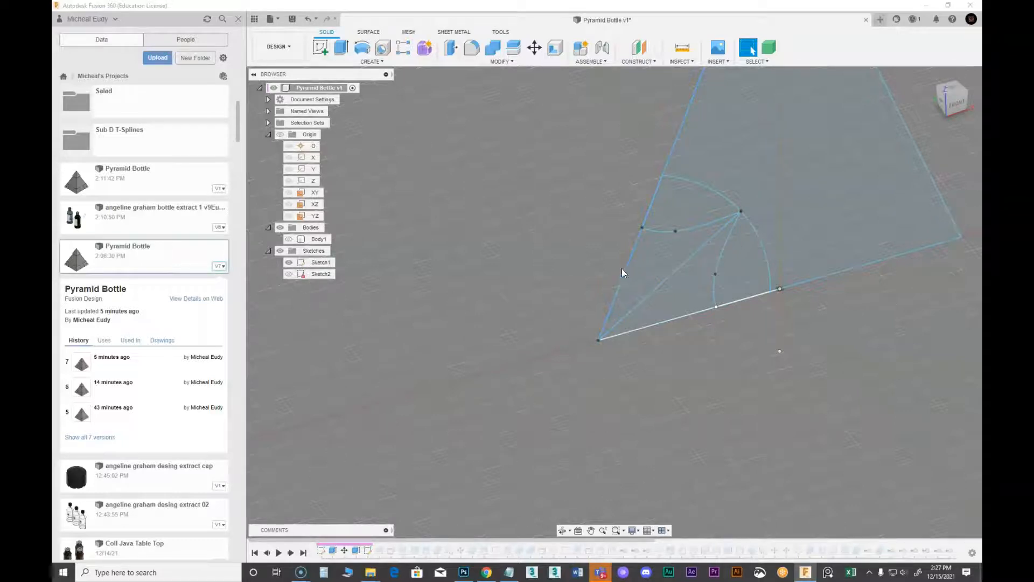
Open Sketch2 for editing, view its curved four-sided profile with Sketch1 hidden, and finish the sketch.
right_click(316, 276)
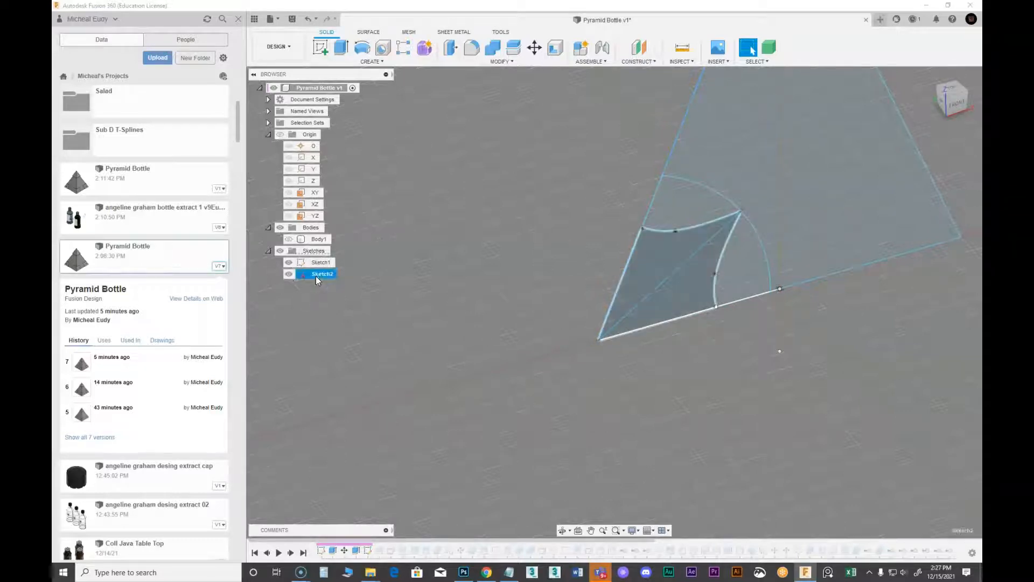
click(355, 308)
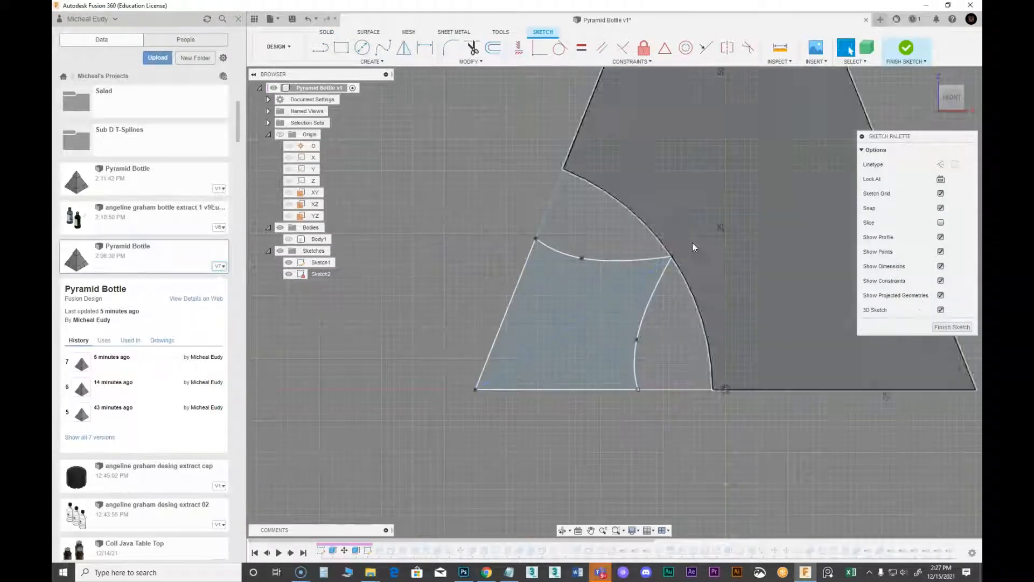
click(289, 262)
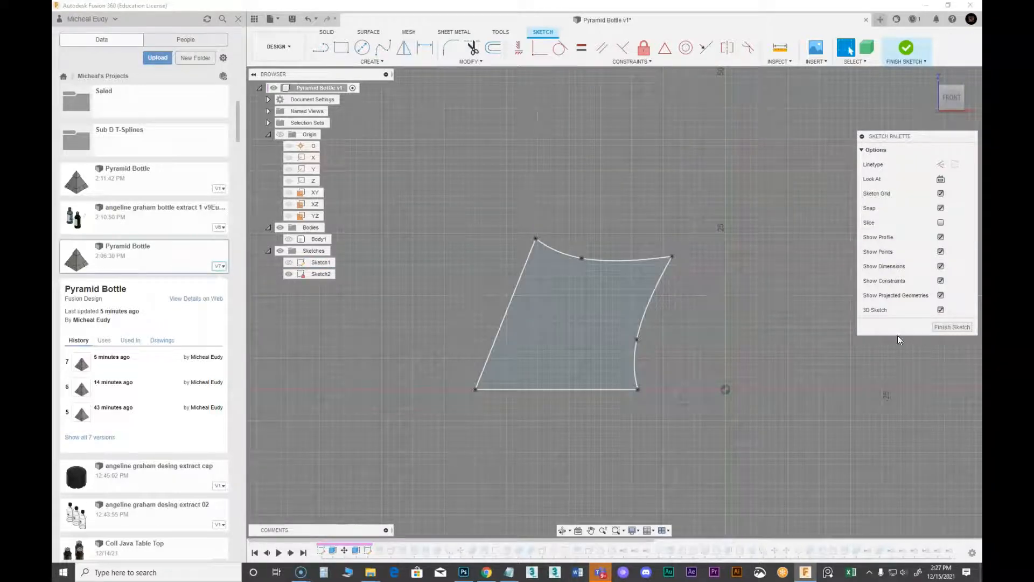
click(940, 327)
click(928, 76)
Show the pyramid body again together with the Sketch2 profile.
scroll(444, 437, down, 2)
click(289, 239)
click(317, 239)
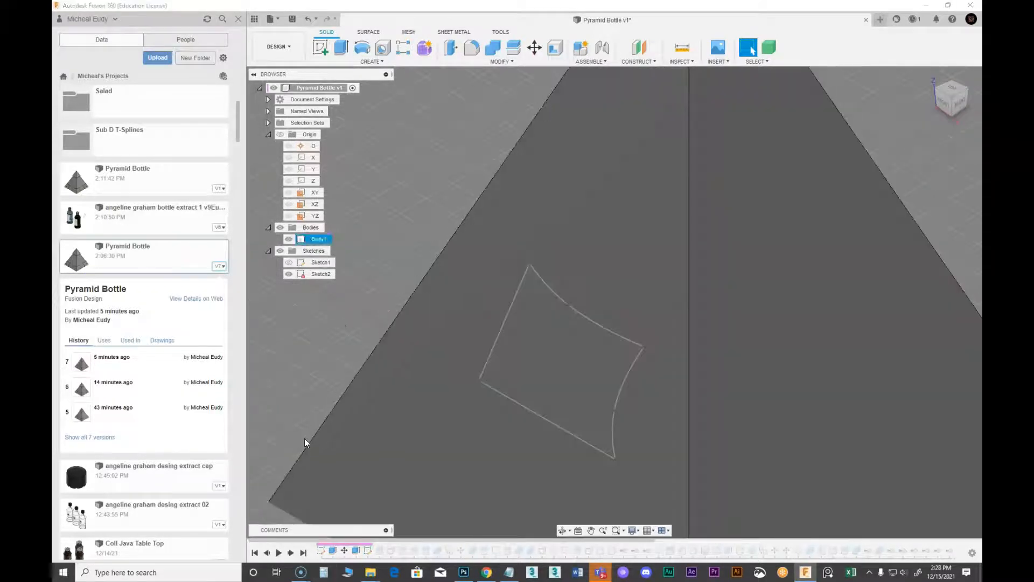
middle_drag(574, 472, 644, 289)
click(501, 479)
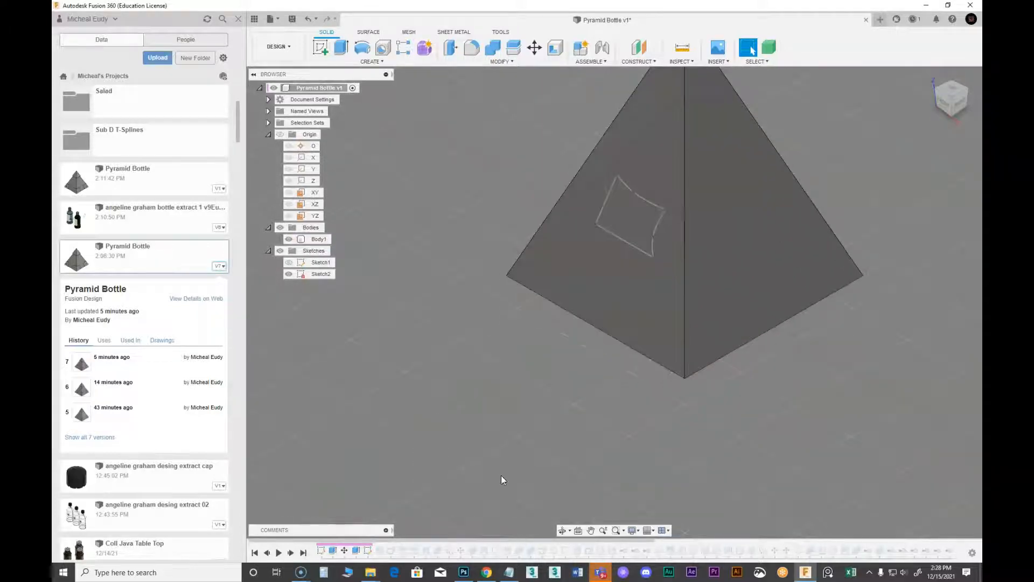
Try splitting the pyramid body with the Sketch2 profile as the extended splitting tool, and cancel the command.
click(508, 49)
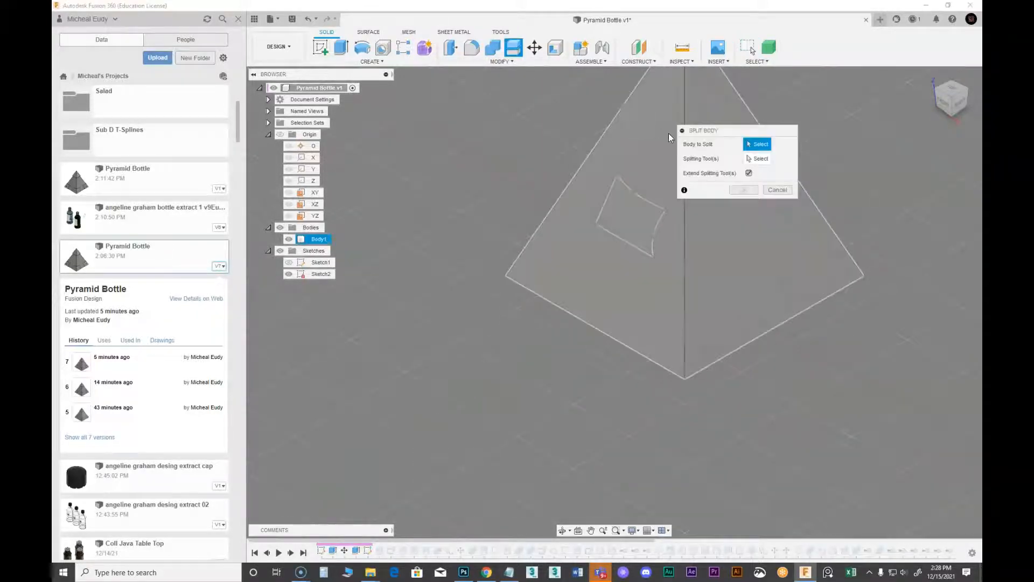
click(665, 138)
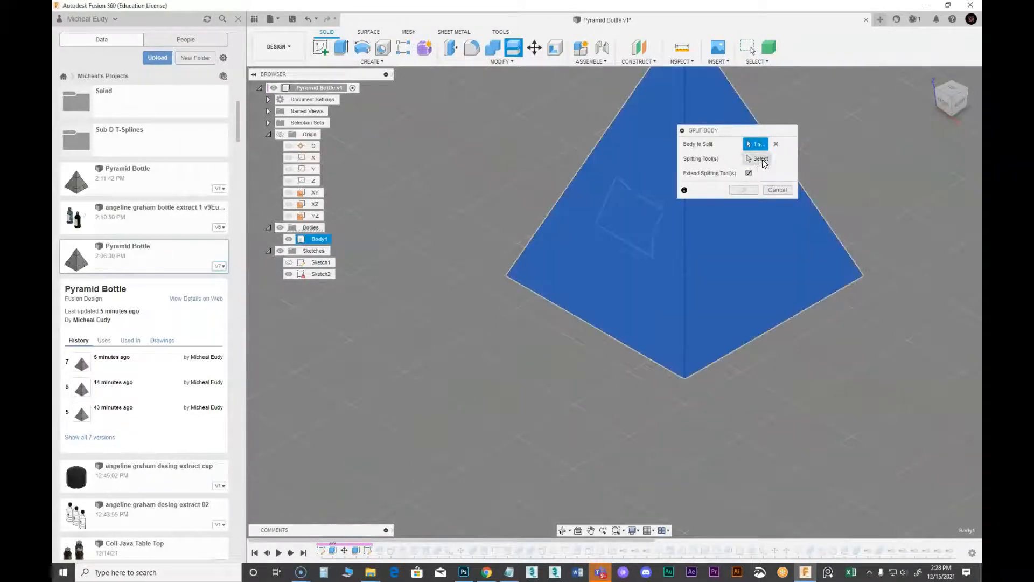
click(646, 200)
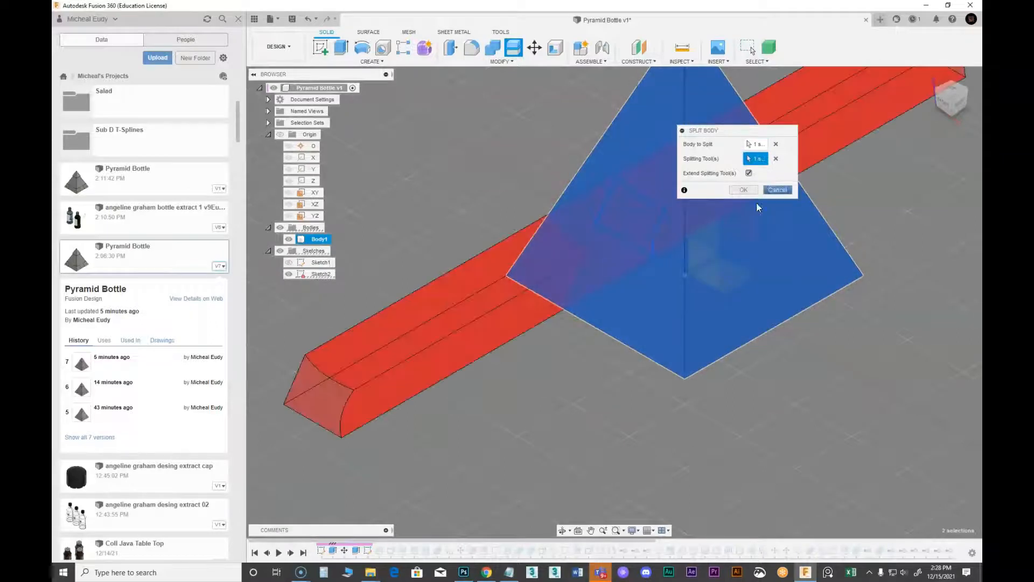
click(777, 190)
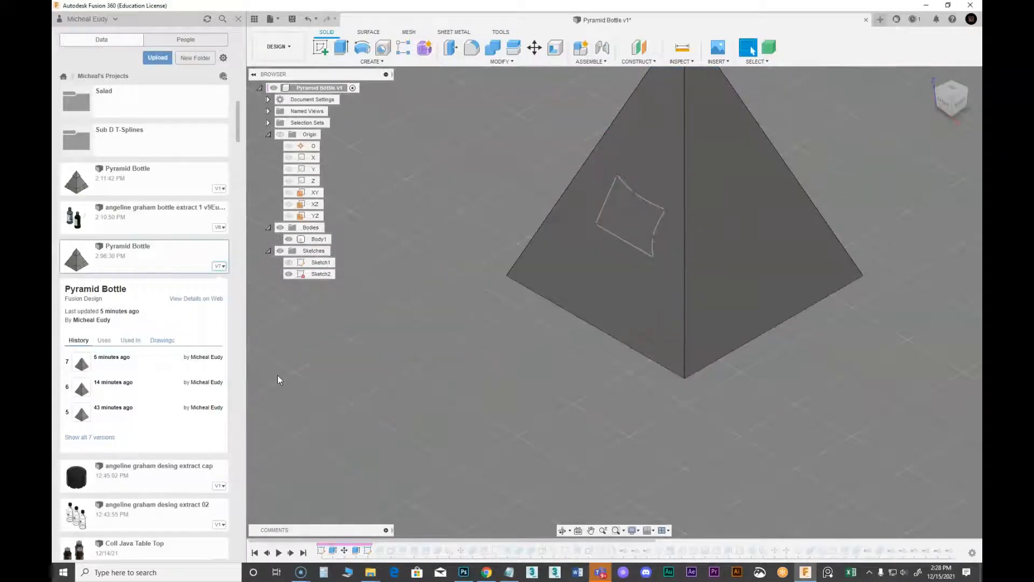
Hide Sketch2 and advance the timeline to the feature that splits the pyramid into Body1 and Top.
click(288, 274)
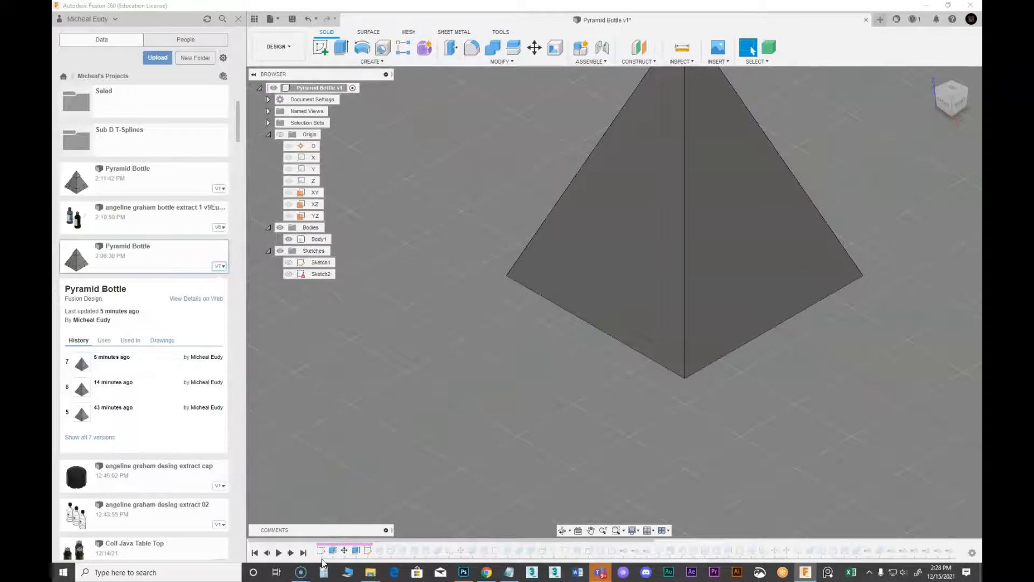
click(291, 552)
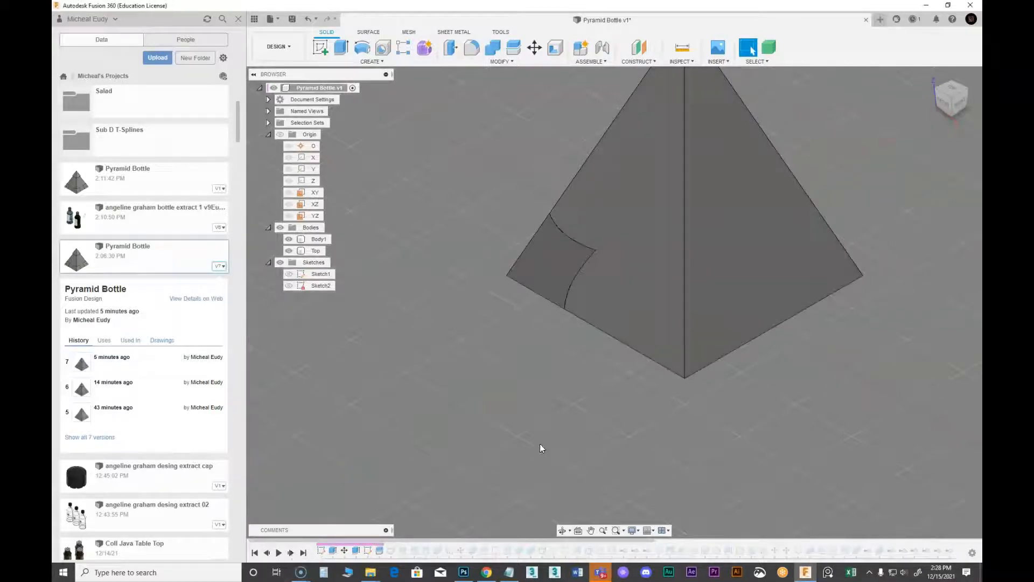
shift+middle_drag(482, 384, 522, 429)
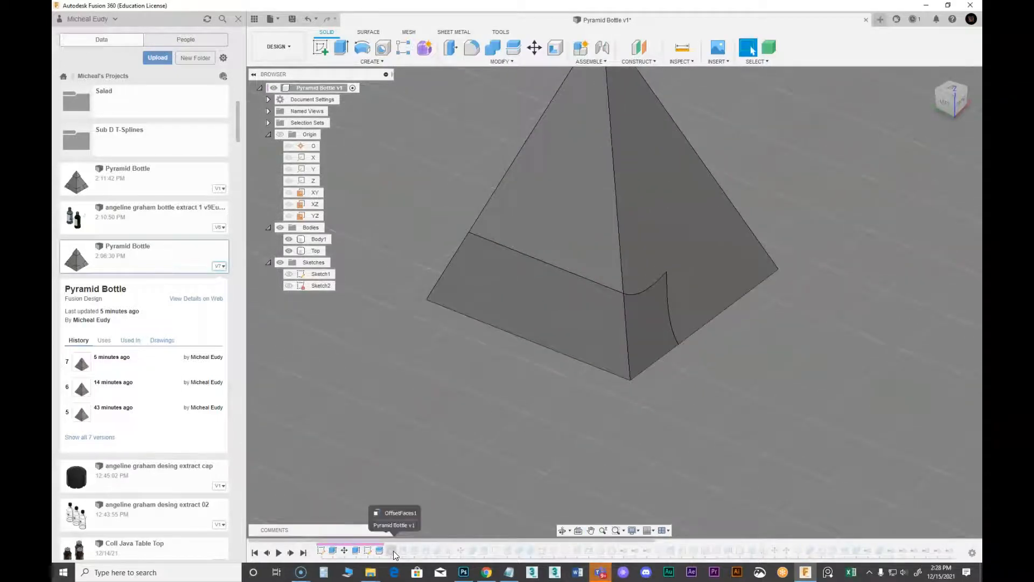
Try offsetting the end face of the lower split-off body, and cancel the Offset Face command.
click(499, 62)
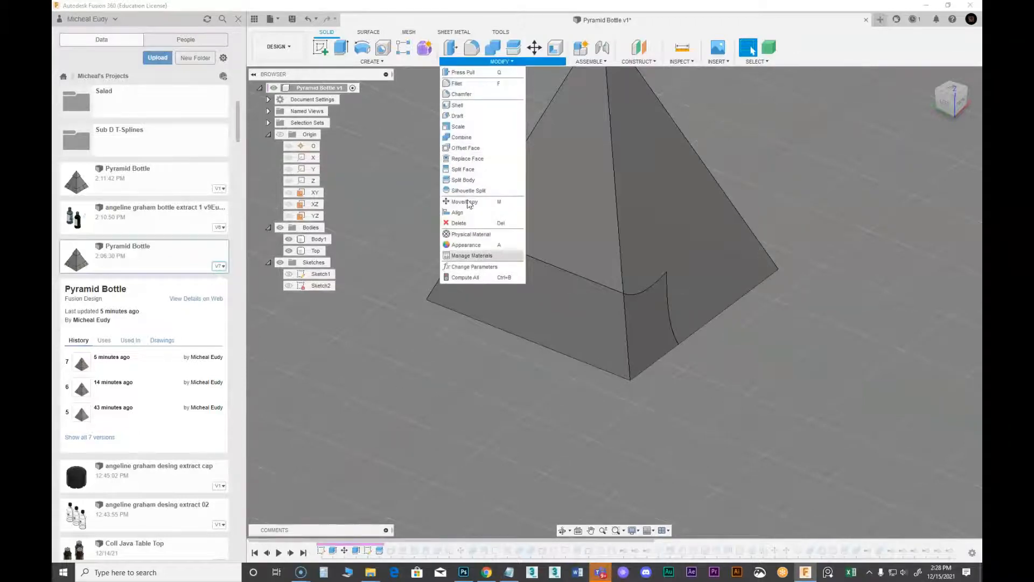
click(464, 147)
click(643, 312)
drag(649, 316, 660, 317)
click(777, 190)
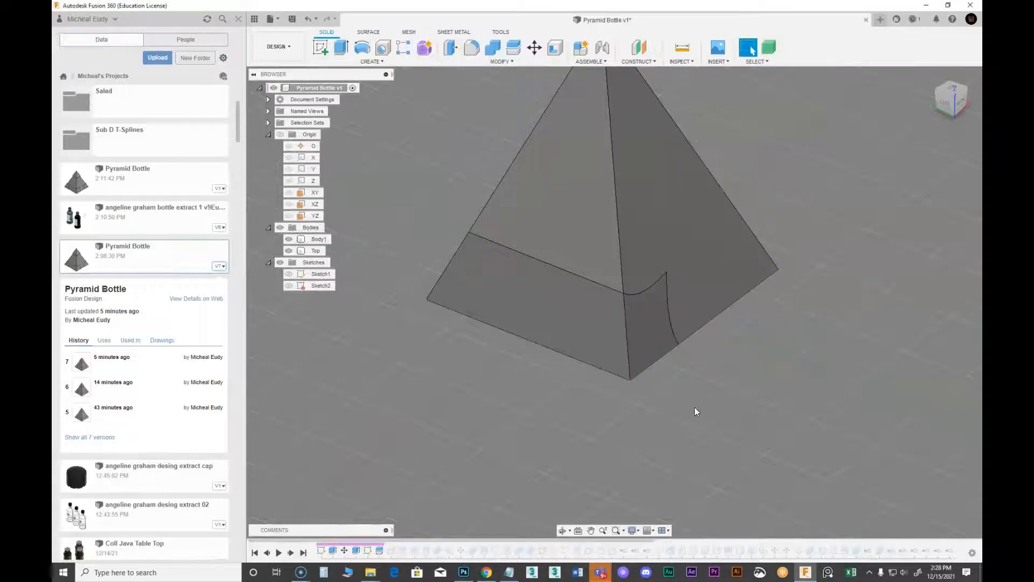
Advance the timeline to the OffsetFaces1 feature and inspect the seam between Body1 and Top.
click(292, 554)
shift+middle_drag(638, 393, 648, 347)
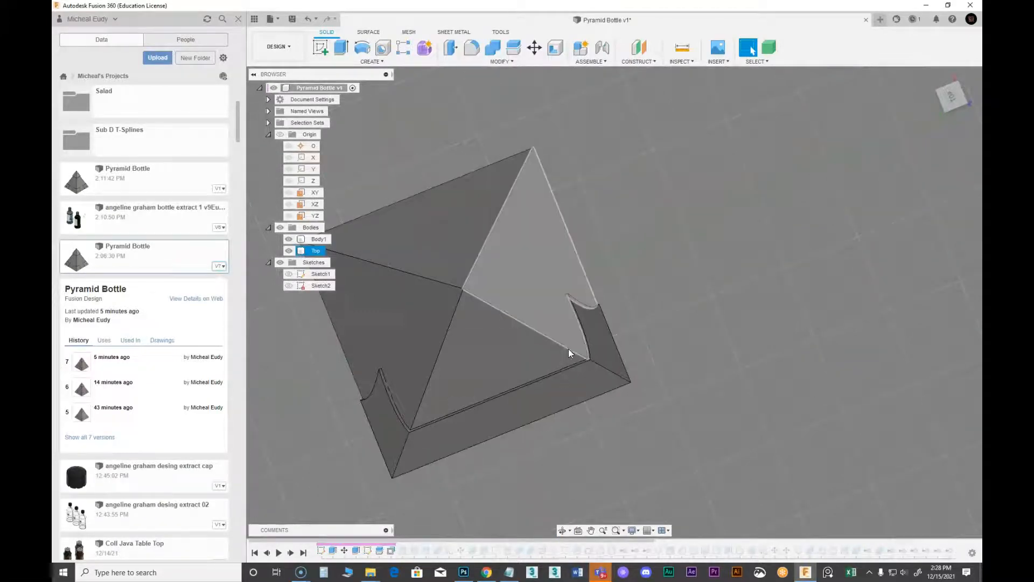
middle_drag(627, 388, 529, 505)
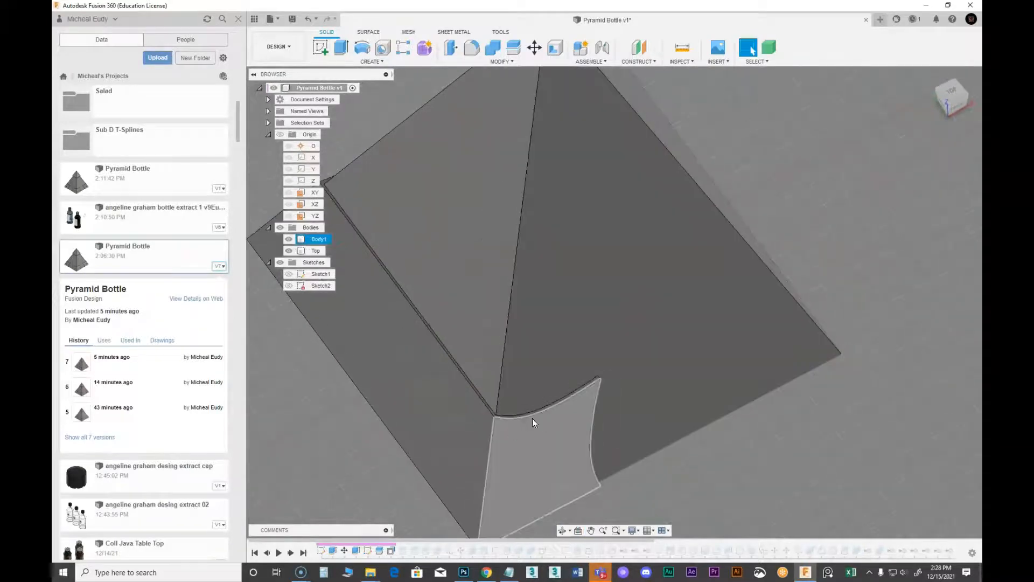
scroll(549, 459, down, 3)
shift+middle_drag(557, 457, 652, 395)
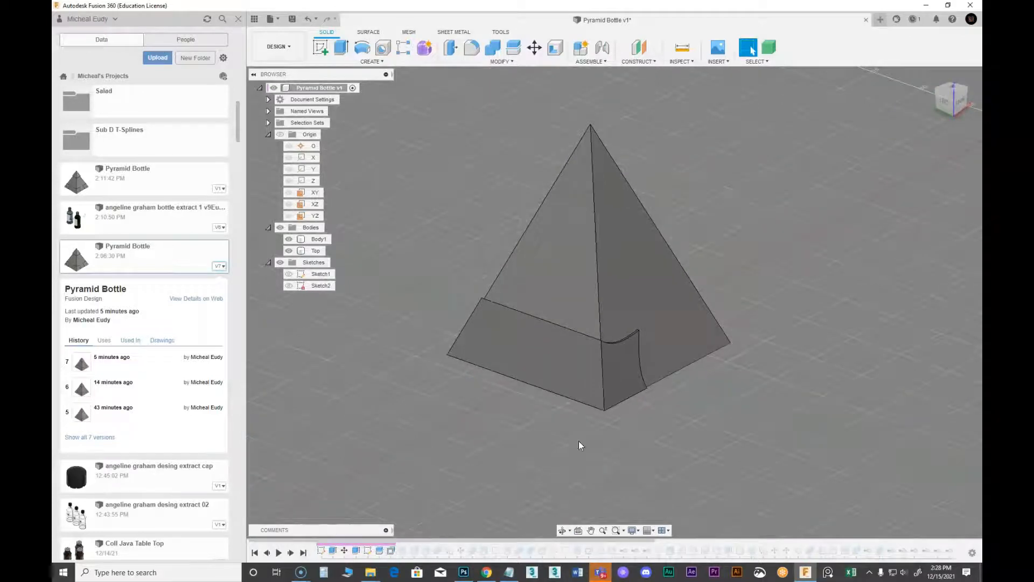
Try splitting Body1 with the adjoining side face of Top as the extended splitting tool, and cancel the command.
scroll(699, 293, up, 4)
click(513, 47)
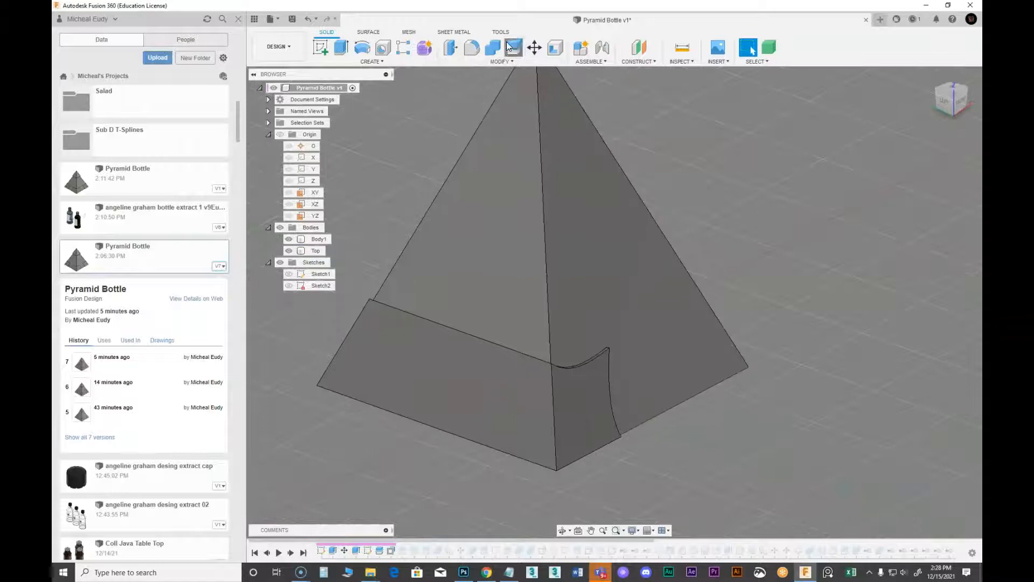
click(584, 415)
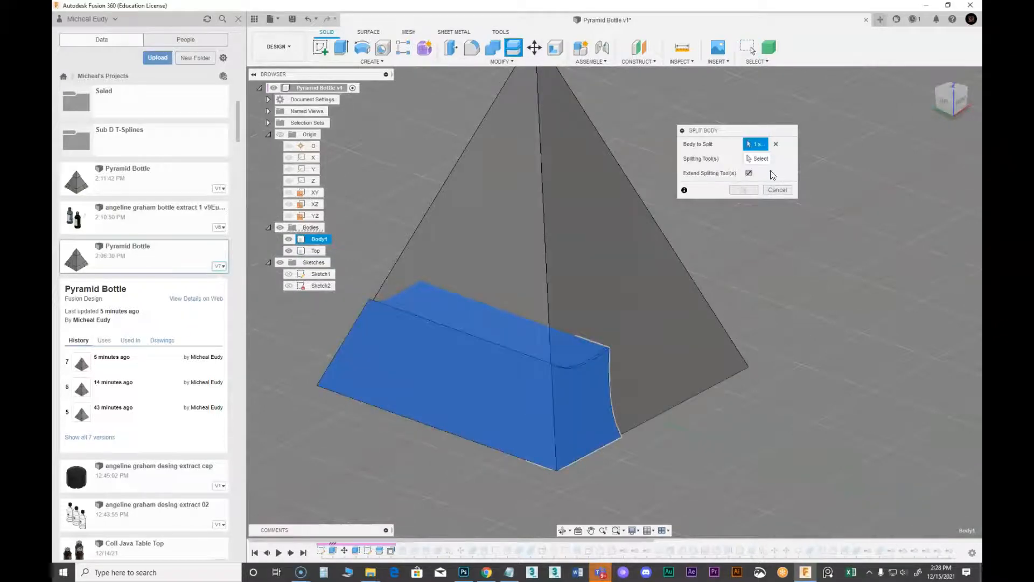
click(627, 281)
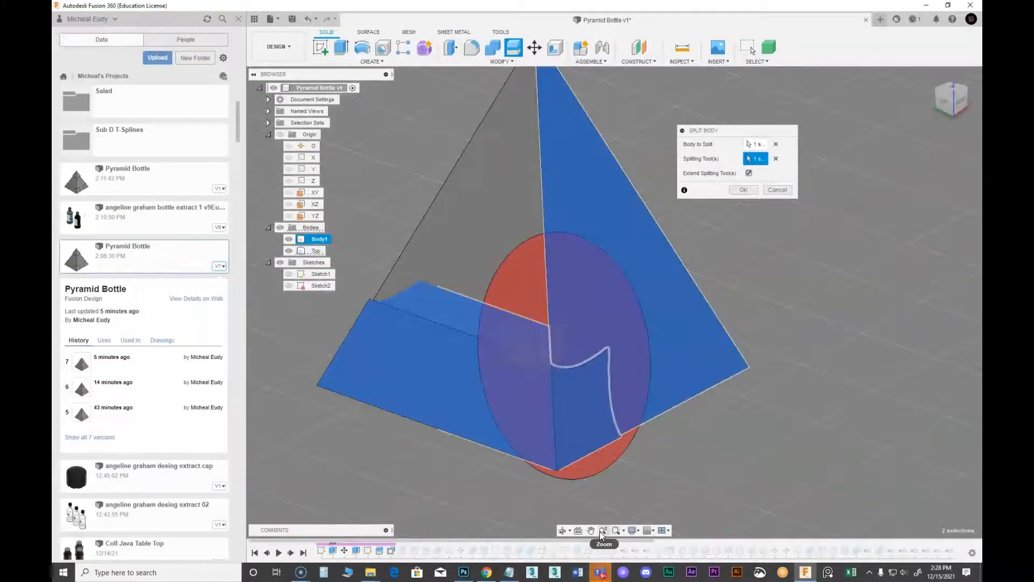
shift+middle_drag(606, 446, 667, 374)
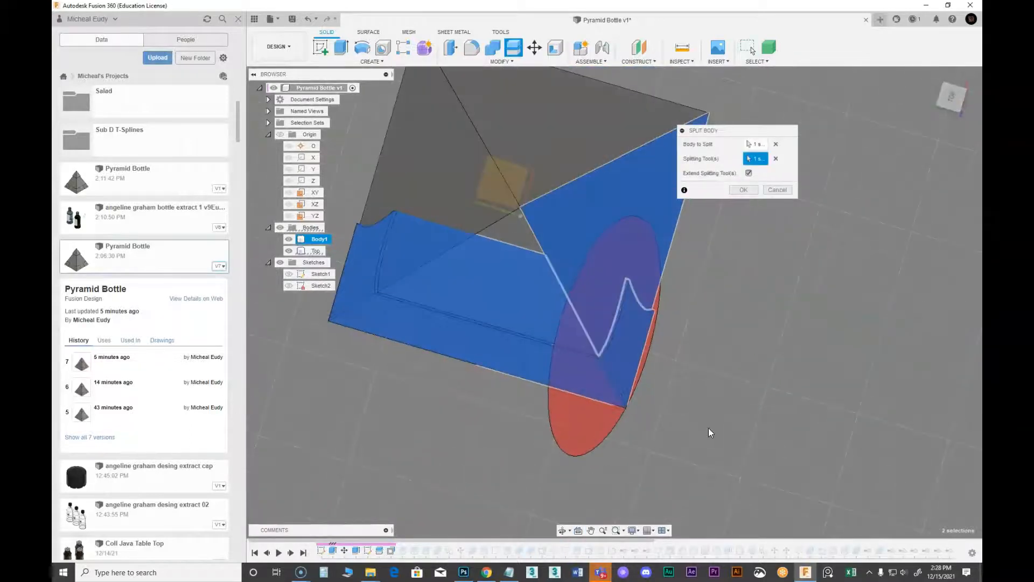
shift+middle_drag(512, 443, 572, 422)
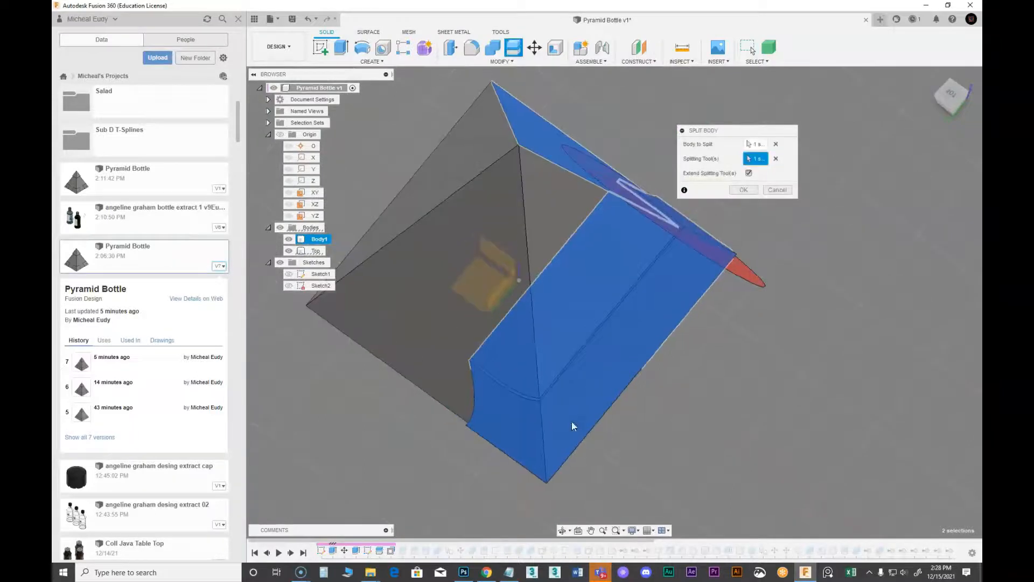
click(778, 190)
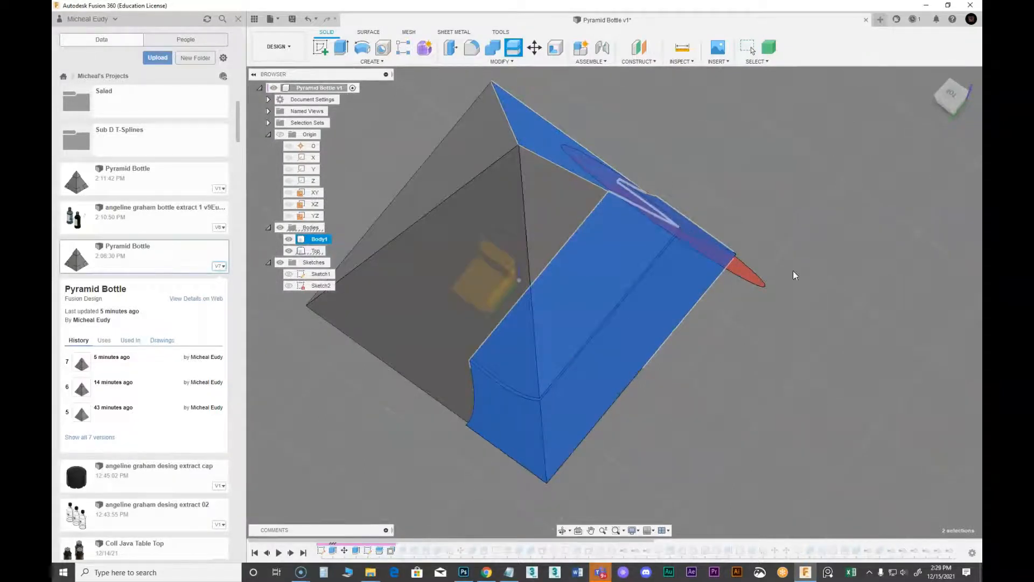
Advance the timeline through the next three Split Body features that divide the lower body along its sides.
shift+middle_drag(741, 260, 719, 295)
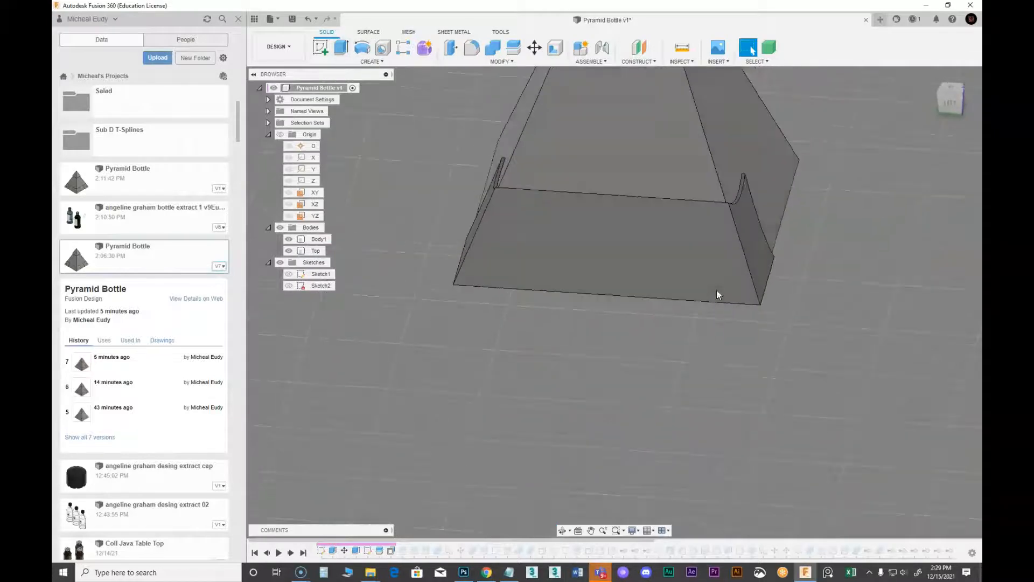
click(291, 553)
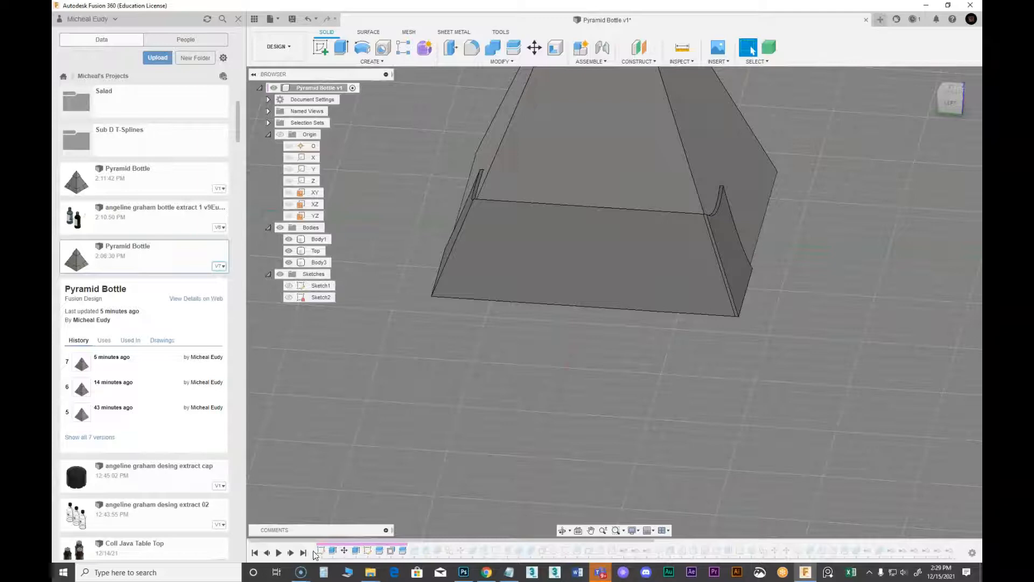
click(291, 552)
click(291, 552)
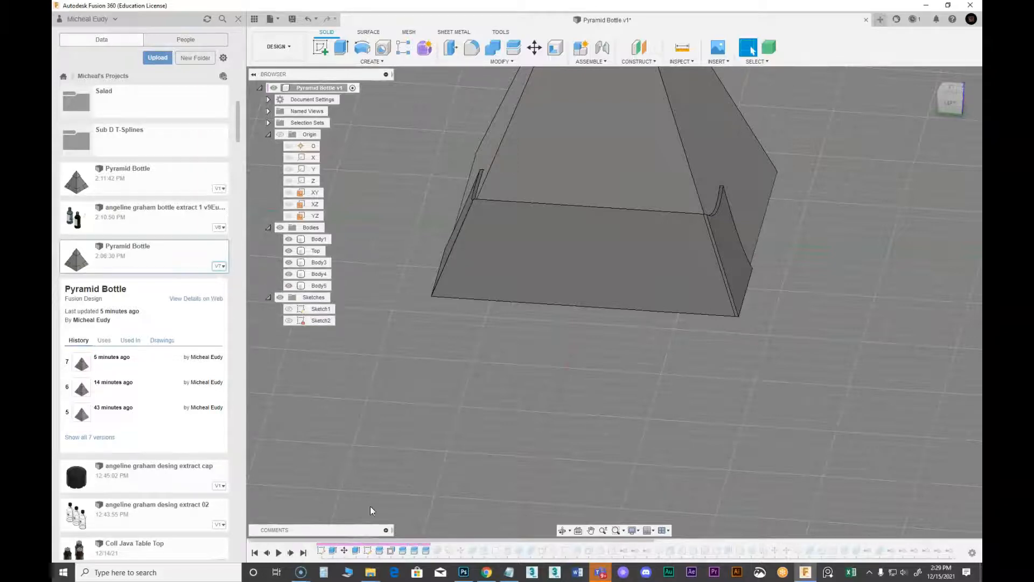
shift+middle_drag(362, 310, 664, 386)
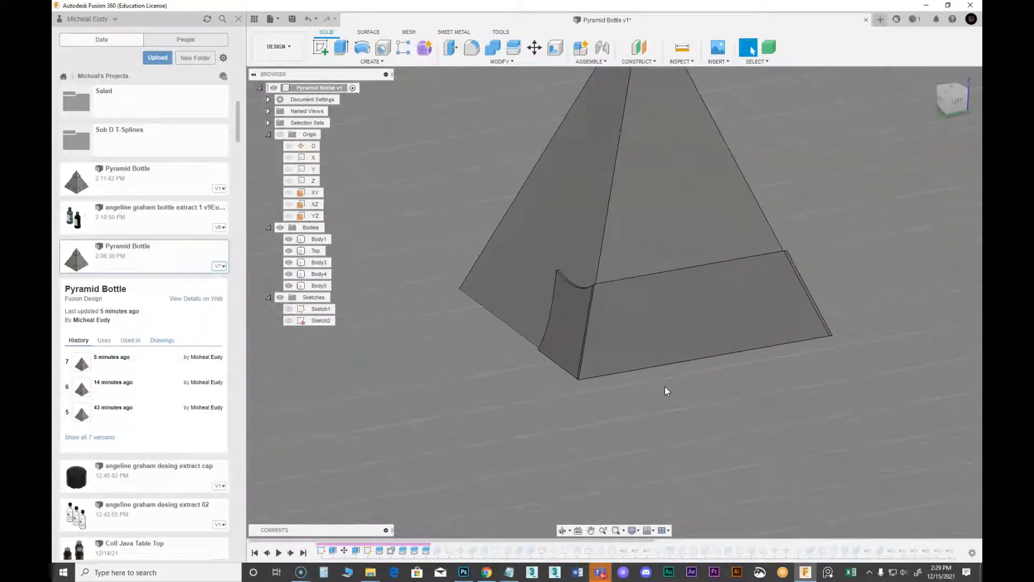
Temporarily hide Body1 and Top to inspect the thin split-off bodies, and show both again.
click(289, 238)
click(289, 251)
shift+middle_drag(612, 418, 801, 438)
click(288, 251)
click(289, 240)
middle_drag(450, 459, 461, 396)
scroll(460, 396, down, 1)
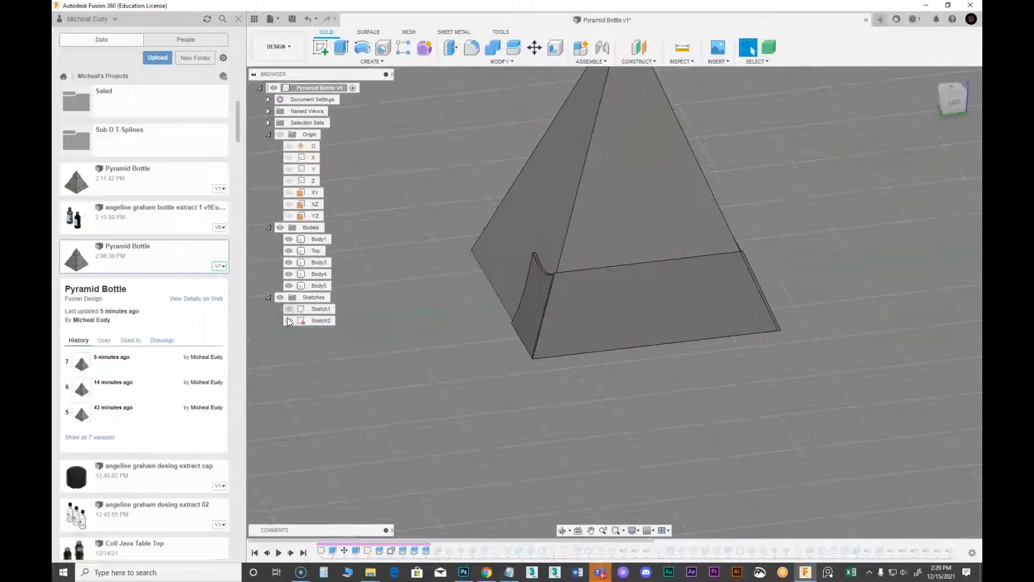
Hide Body3, Body4 and Body5, leaving only Body1 and Top shown.
click(290, 274)
click(291, 261)
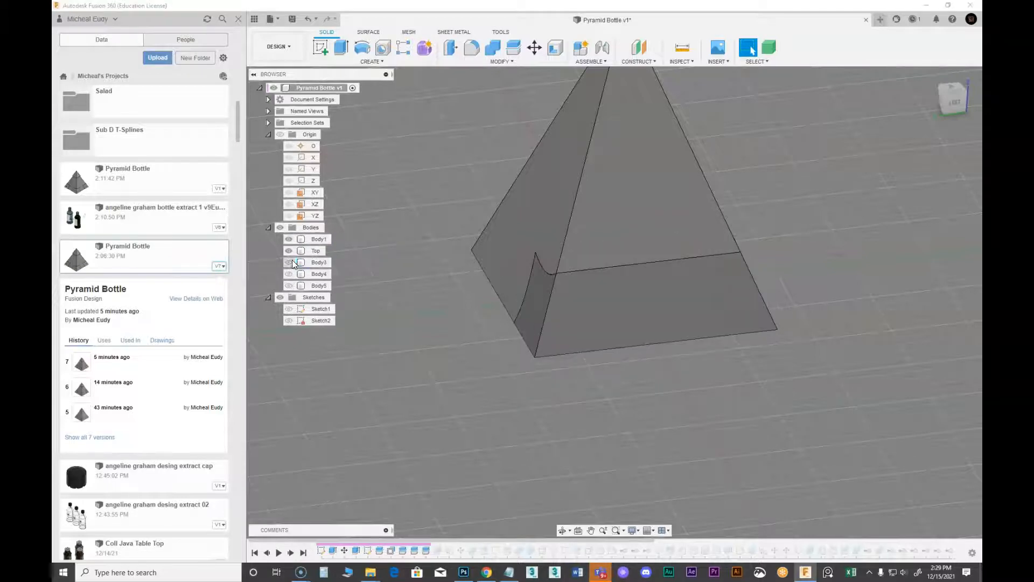
middle_drag(894, 383, 722, 371)
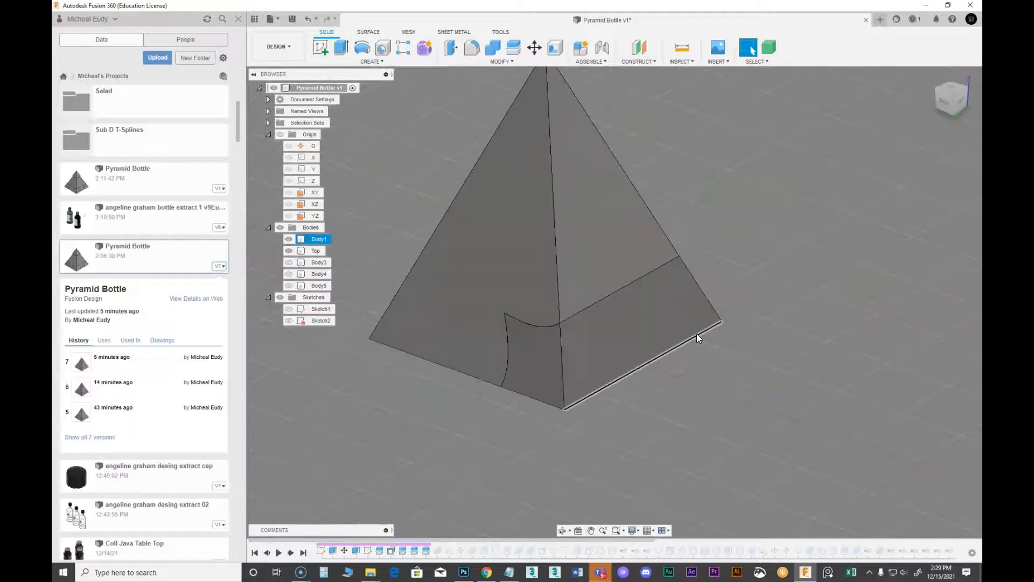
Try combining Body1 with Top as the target using the Join operation, and cancel the command.
click(492, 47)
click(592, 217)
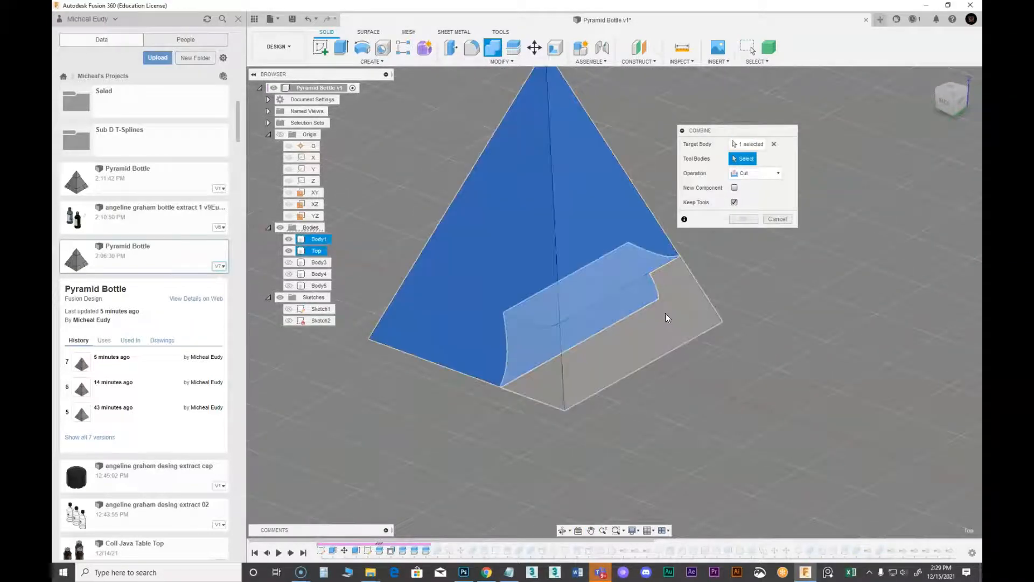
click(664, 312)
click(749, 176)
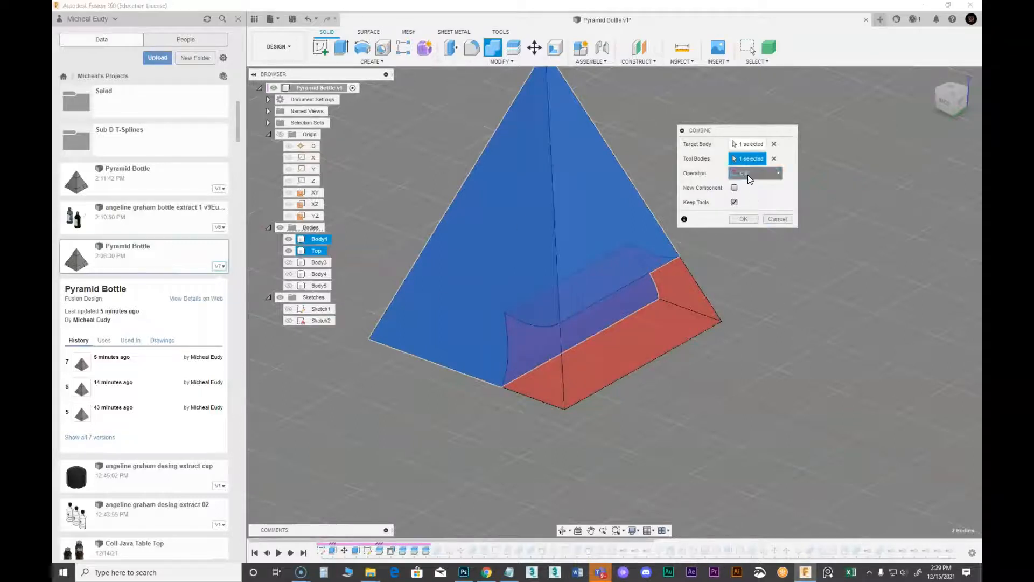
click(745, 185)
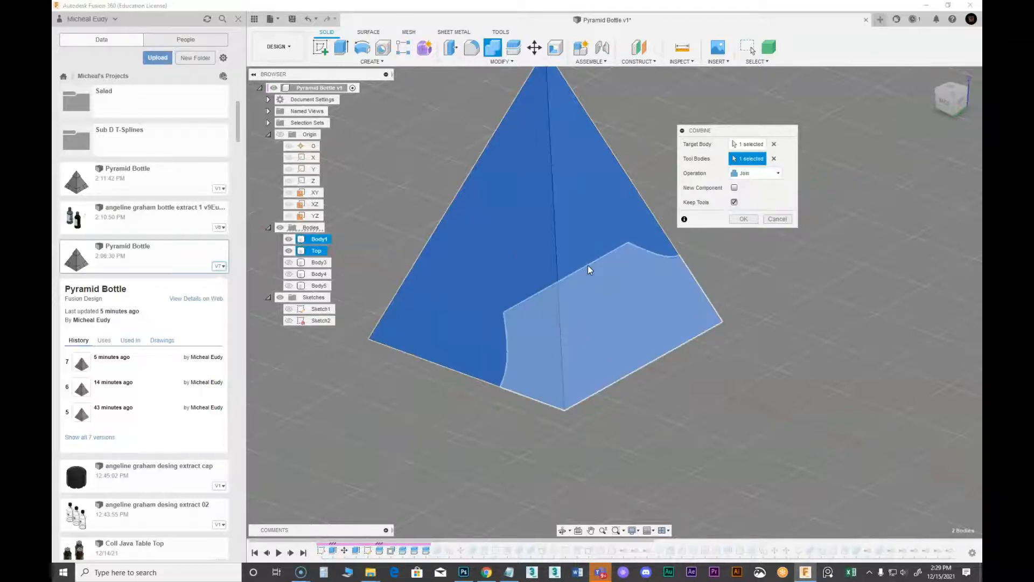
click(773, 220)
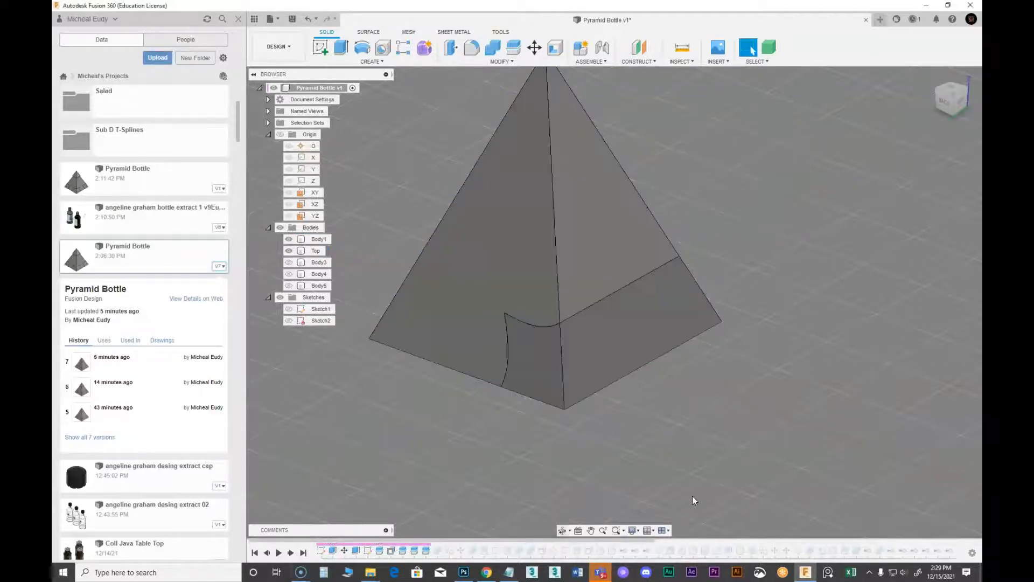
Advance the timeline through the Combine feature, the copied side bodies and the Move feature that rotates the copies.
click(292, 553)
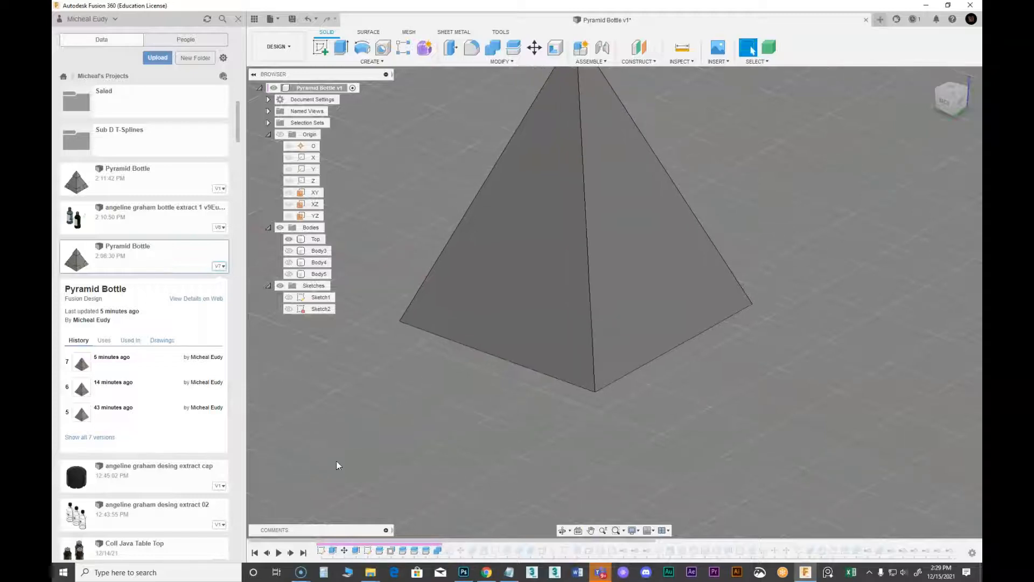
click(291, 552)
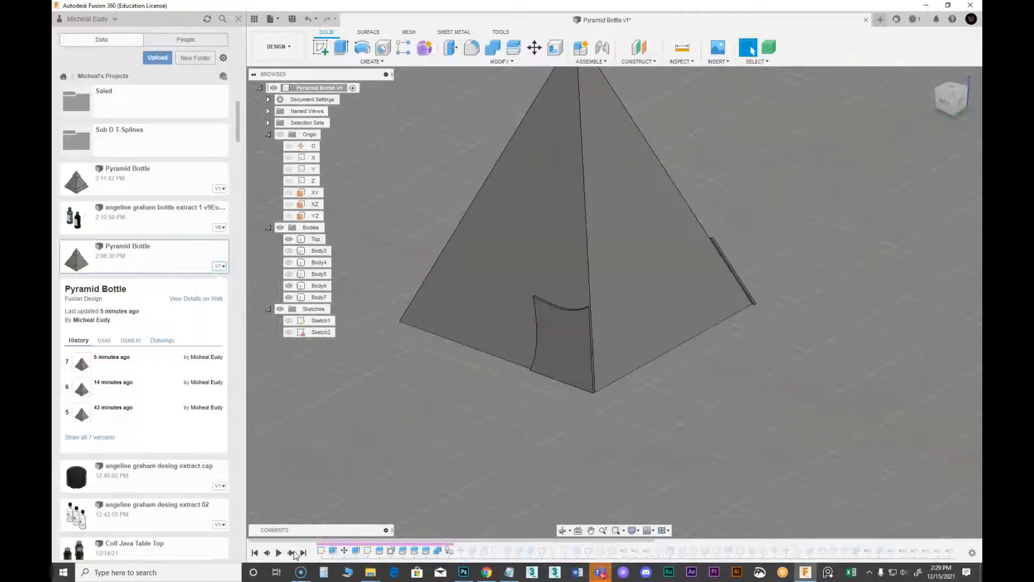
shift+middle_drag(731, 416, 691, 402)
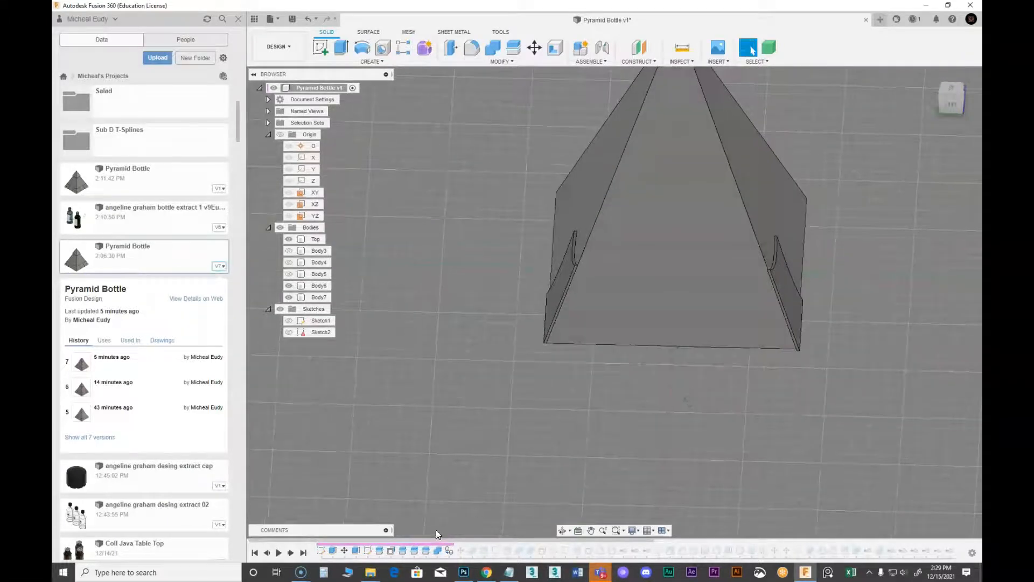
click(292, 554)
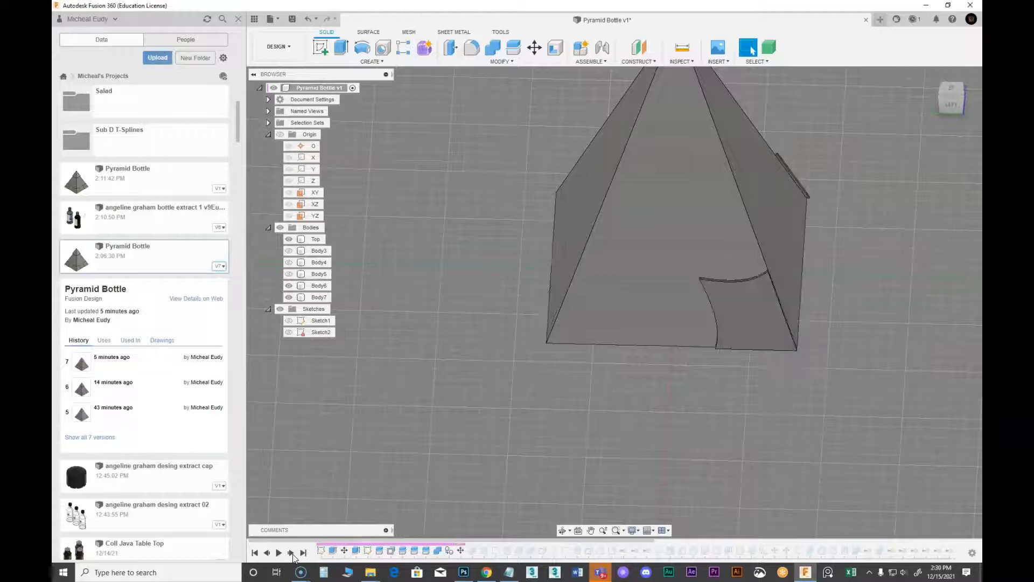
shift+middle_drag(729, 415, 690, 414)
middle_drag(747, 430, 554, 463)
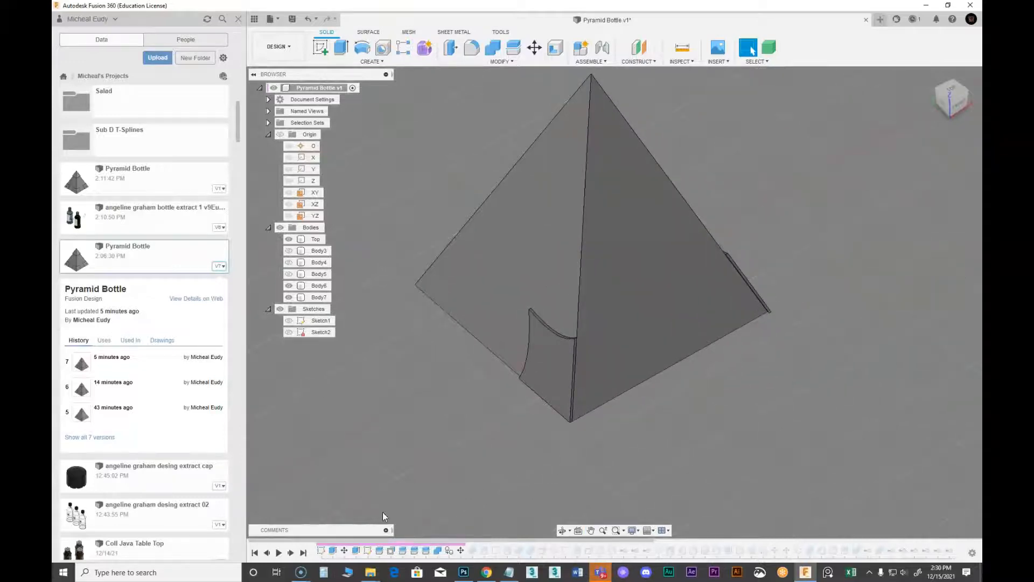
Show Body3, Body4 and Body5 beside the moved copies, and hide Body4 again.
click(289, 274)
click(290, 262)
click(288, 250)
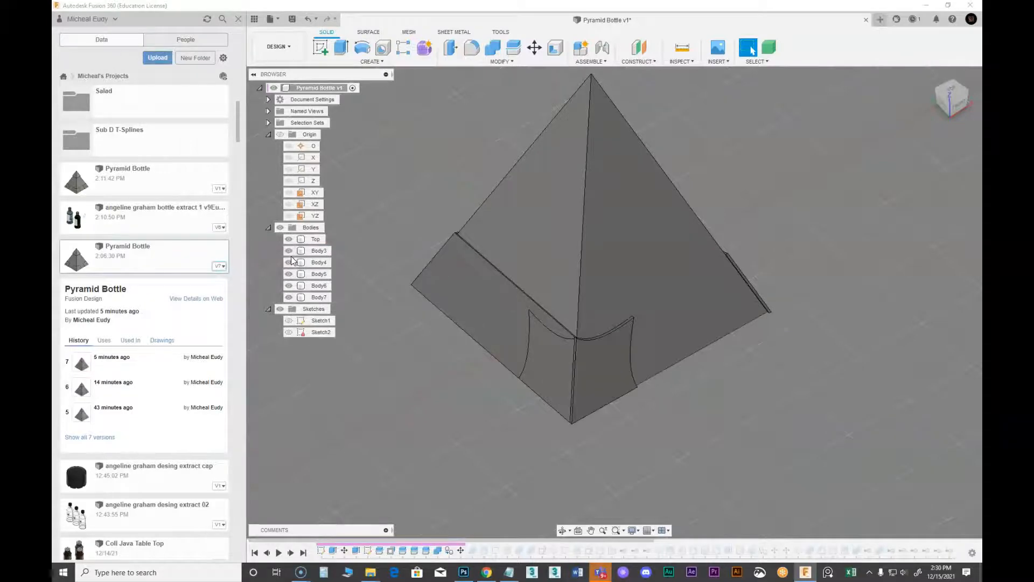
shift+middle_drag(377, 323, 563, 399)
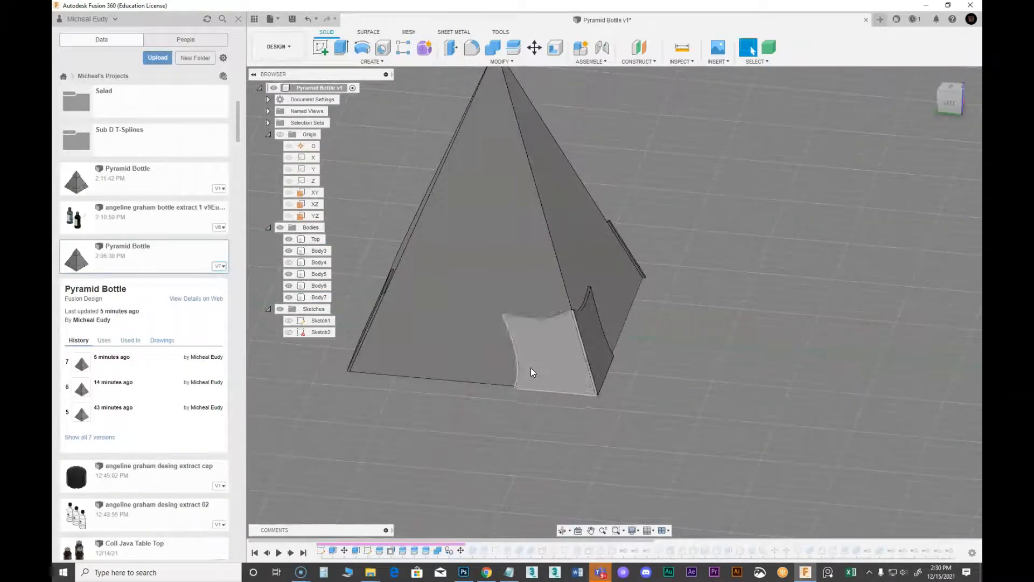
middle_drag(531, 434, 577, 424)
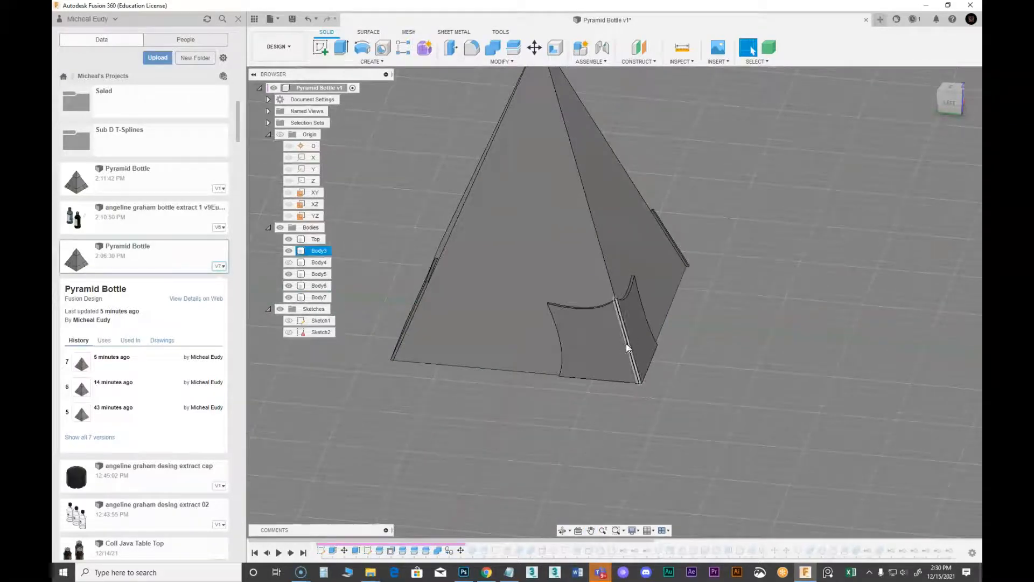
Examine the lower corner of the pyramid where the curved side panels meet along the edge.
scroll(577, 395, up, 2)
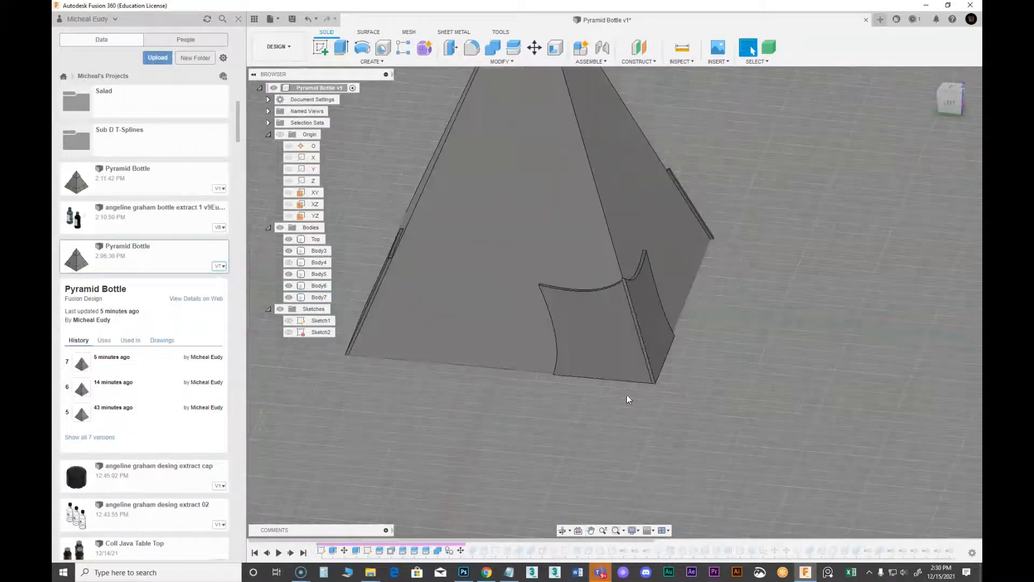
scroll(626, 394, up, 1)
middle_drag(628, 413, 616, 441)
scroll(616, 441, up, 1)
middle_drag(690, 373, 721, 374)
scroll(720, 374, down, 1)
key(Escape)
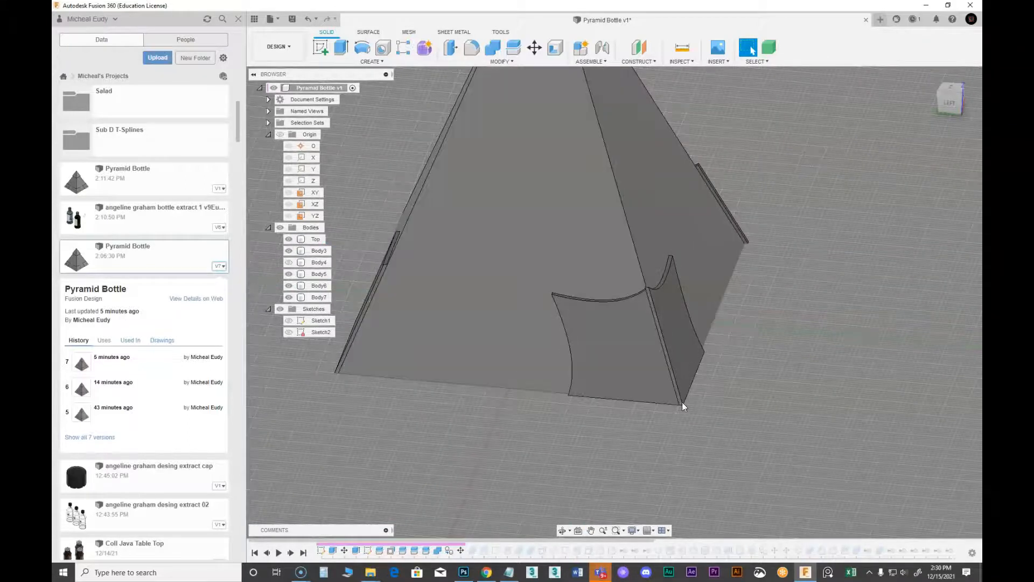
scroll(719, 347, up, 2)
shift+middle_drag(723, 366, 603, 340)
click(590, 322)
scroll(651, 305, down, 1)
middle_drag(652, 306, 671, 383)
middle_drag(611, 403, 625, 395)
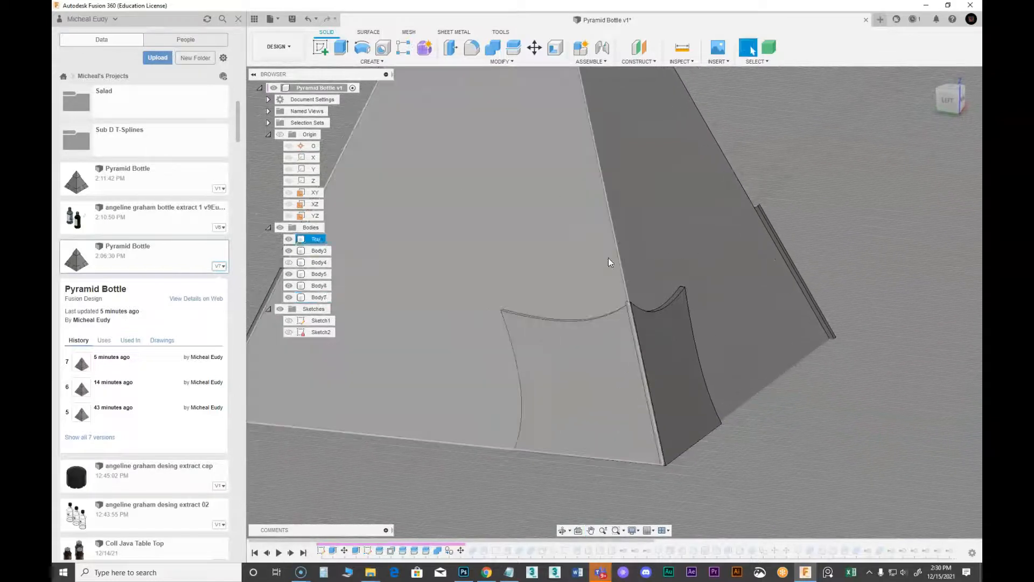
scroll(558, 385, up, 2)
scroll(651, 332, up, 3)
scroll(650, 331, down, 2)
scroll(650, 393, down, 2)
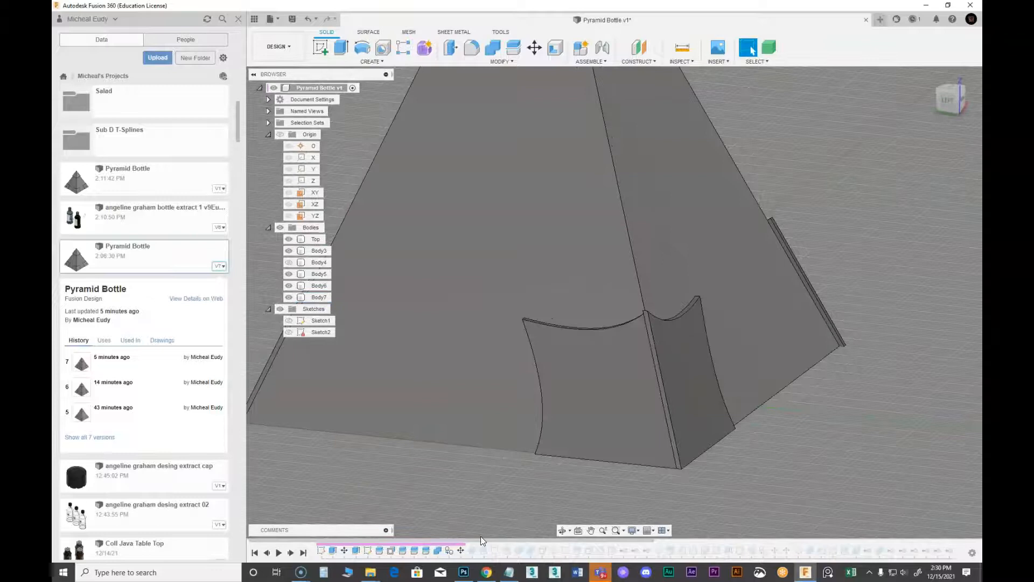
Advance the timeline through the next Combine and Split Body features and inspect the corner panels from several sides.
click(289, 556)
shift+middle_drag(719, 452, 705, 490)
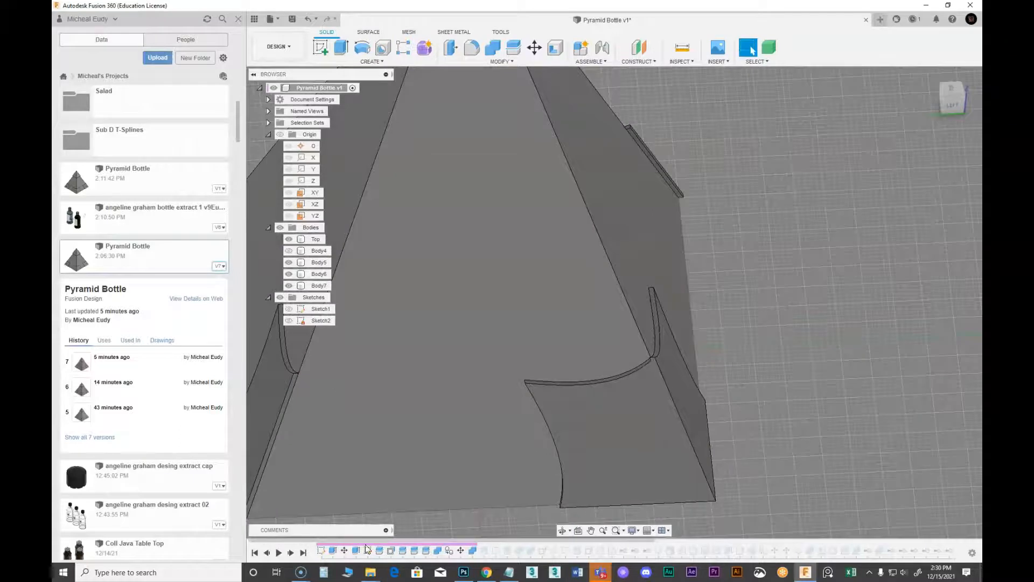
click(291, 554)
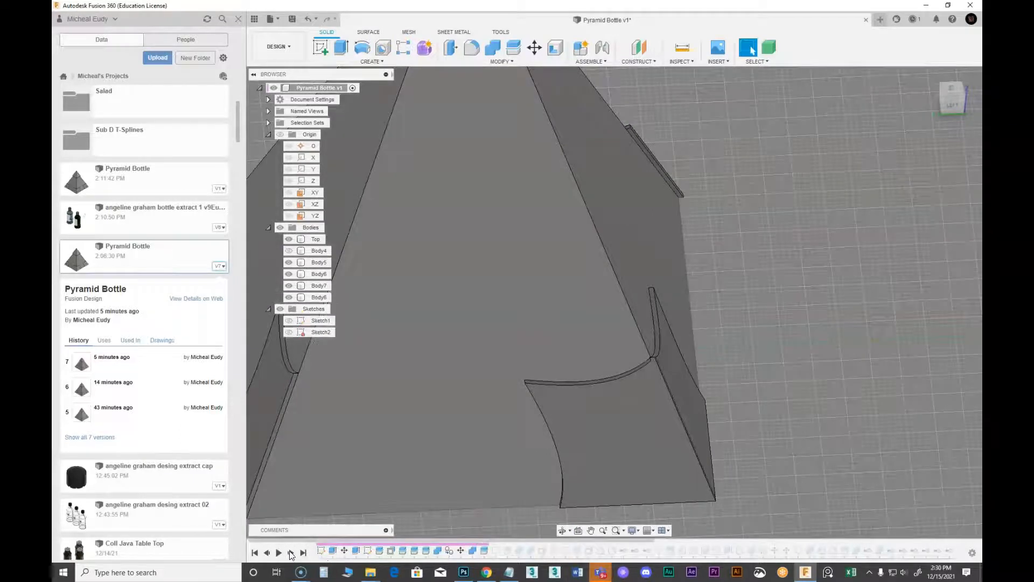
middle_drag(656, 456, 669, 378)
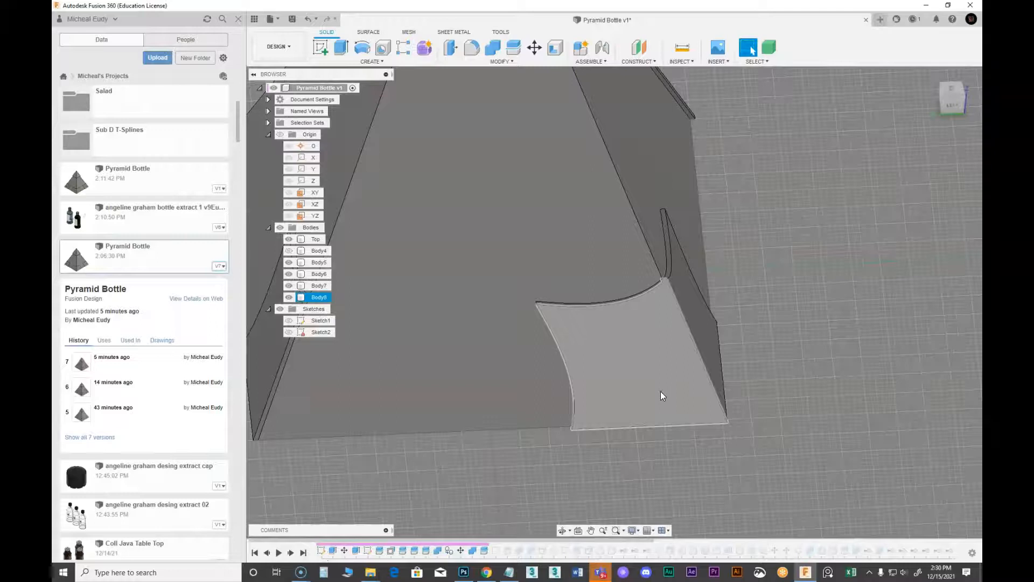
click(508, 528)
shift+middle_drag(721, 408, 415, 490)
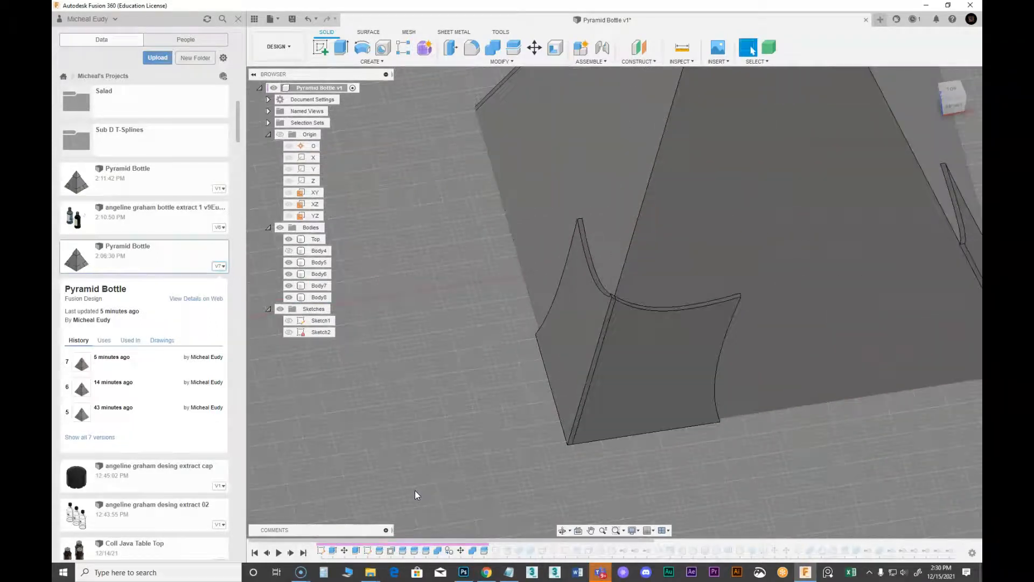
Advance the timeline to Sketch3, show the sketch, and inspect its small triangular profile at the tip of the corner panel.
click(266, 555)
click(291, 553)
click(291, 553)
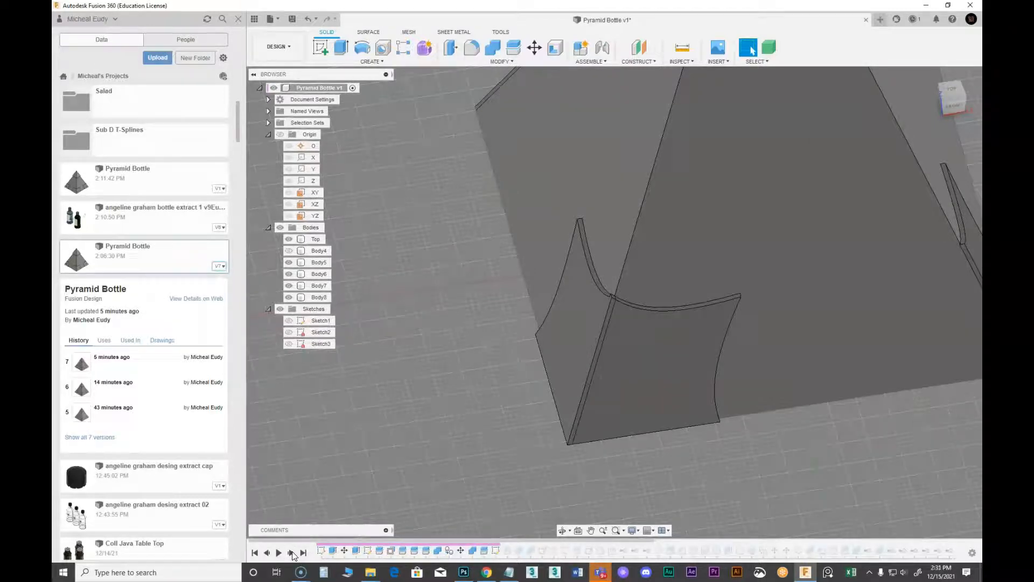
click(288, 344)
shift+middle_drag(527, 344, 645, 337)
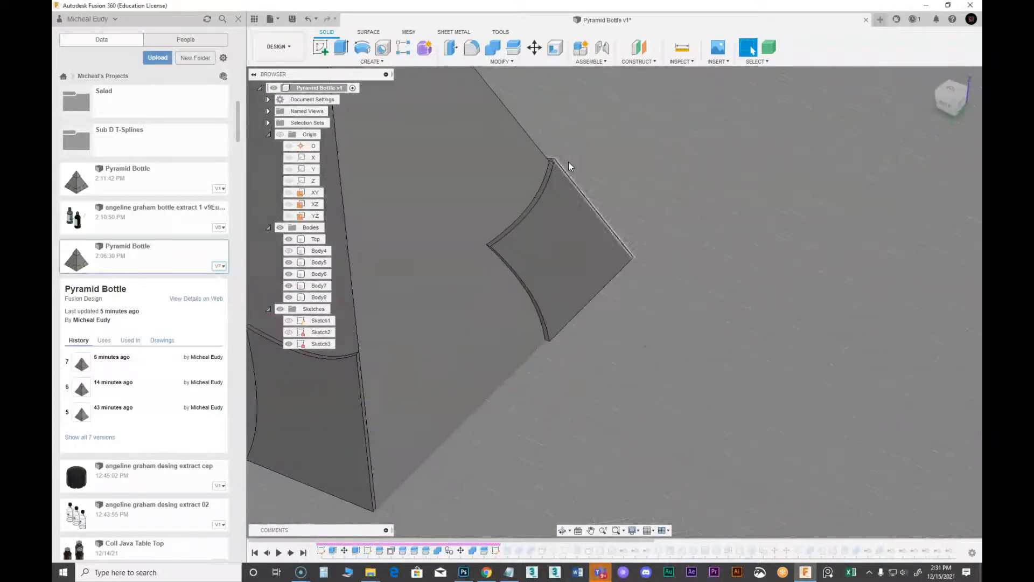
scroll(560, 185, up, 5)
click(625, 400)
shift+middle_drag(625, 400, 646, 366)
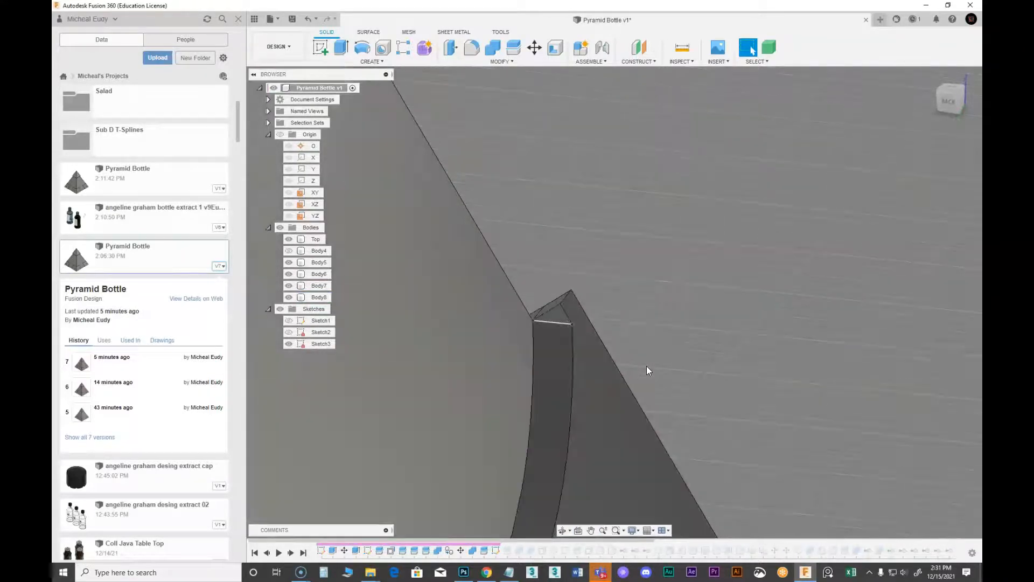
click(646, 369)
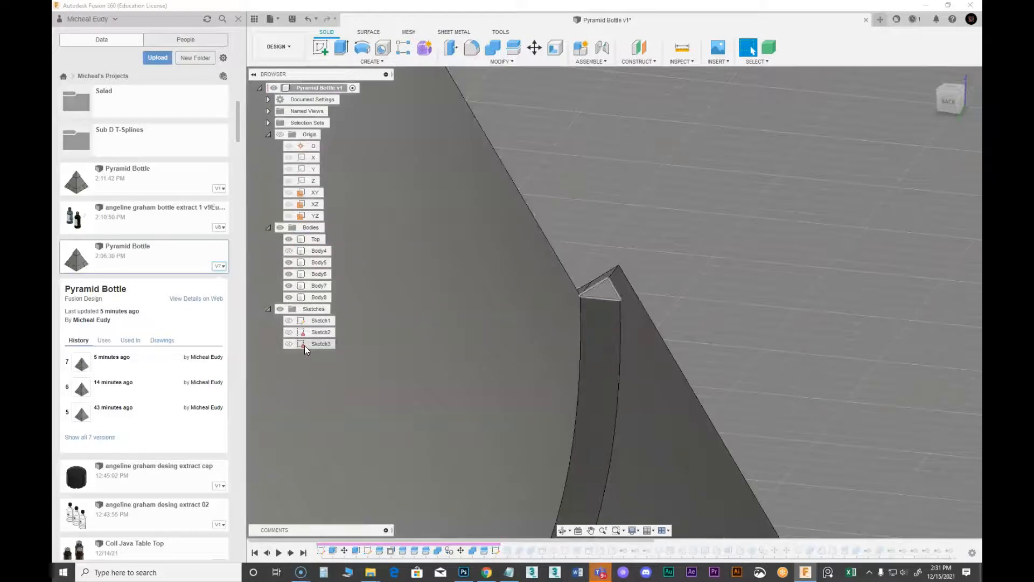
click(320, 47)
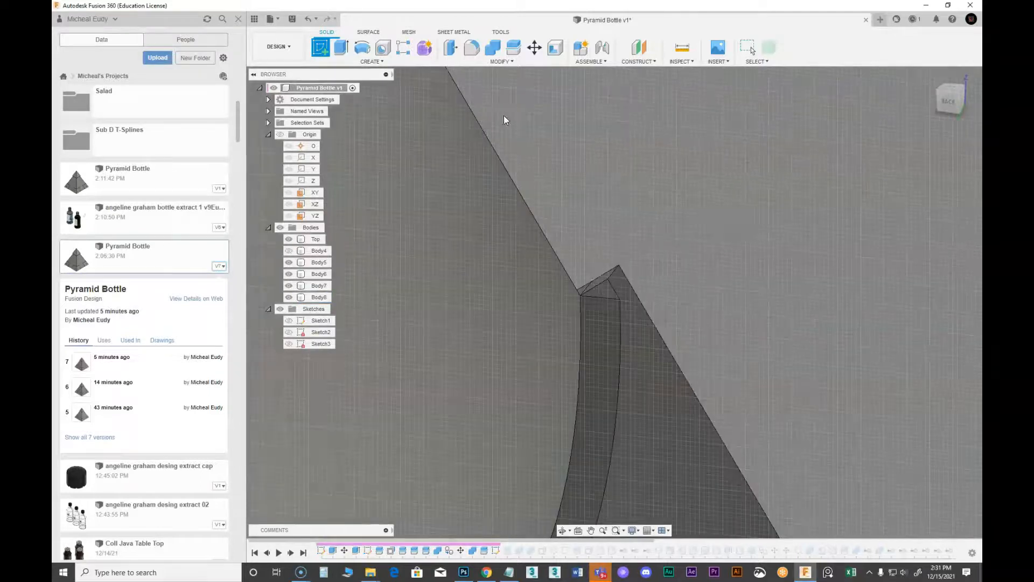
right_click(722, 215)
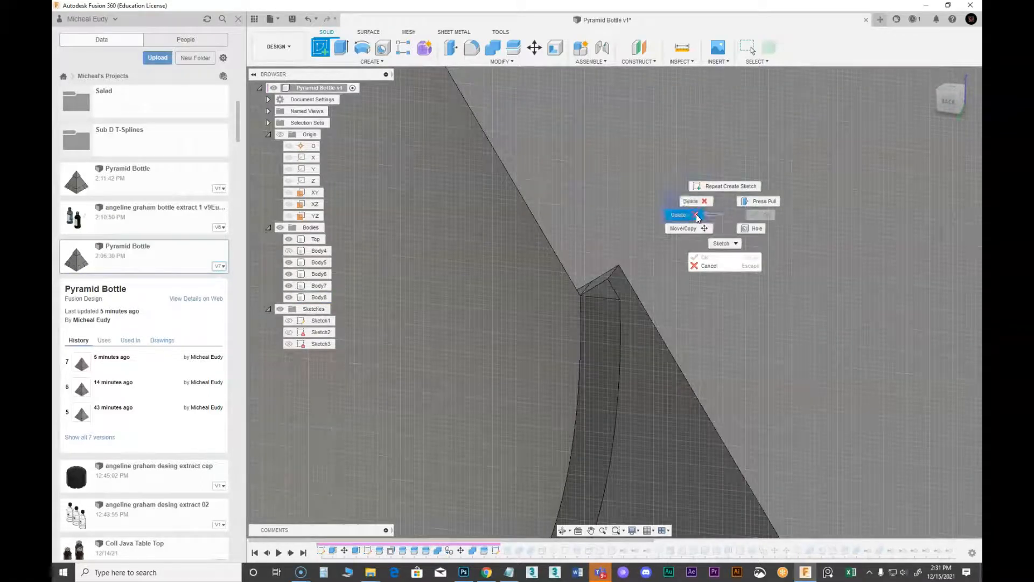
click(695, 214)
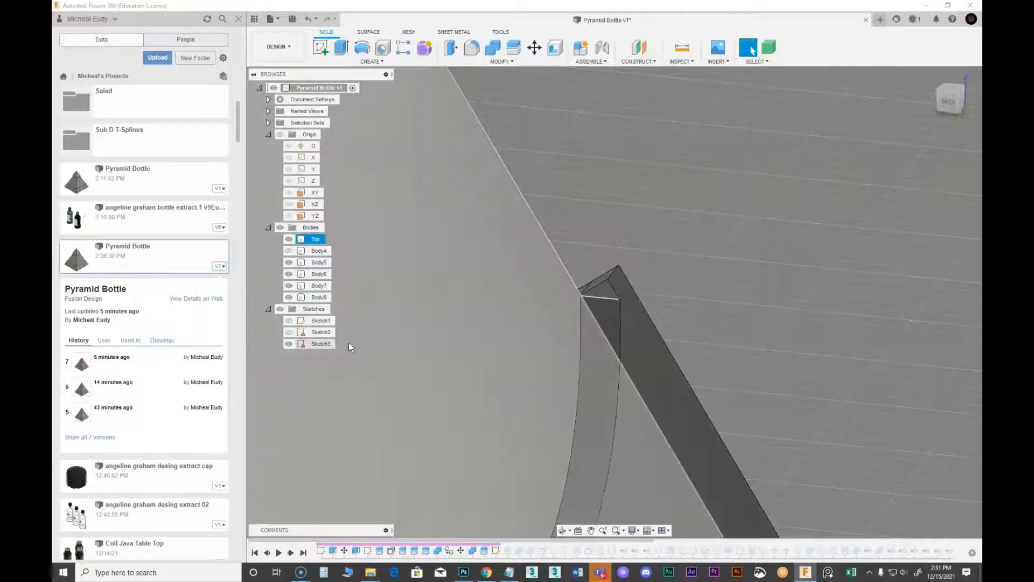
click(345, 454)
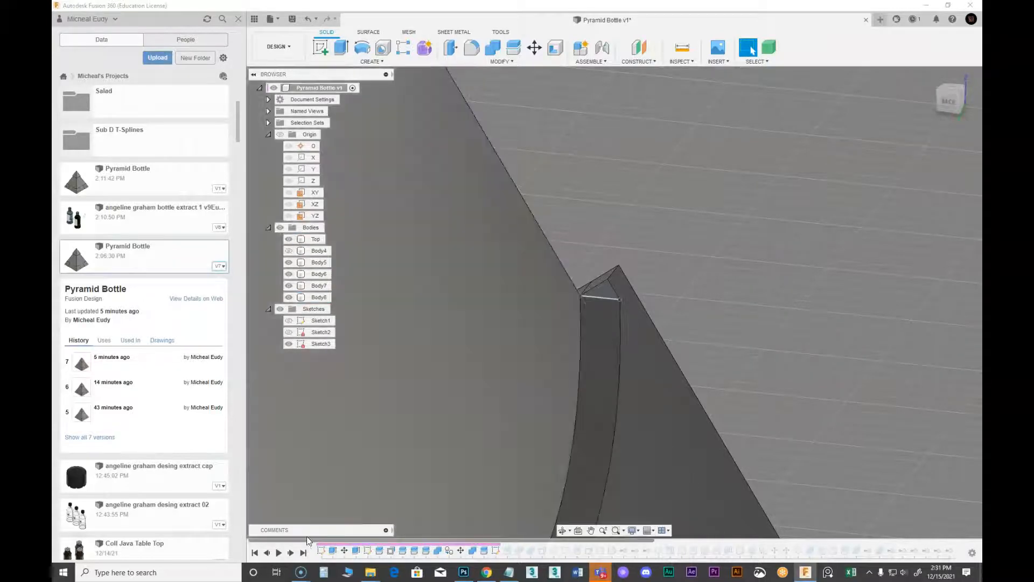
Advance the timeline through the Split Body and Combine features that follow Sketch3.
click(291, 552)
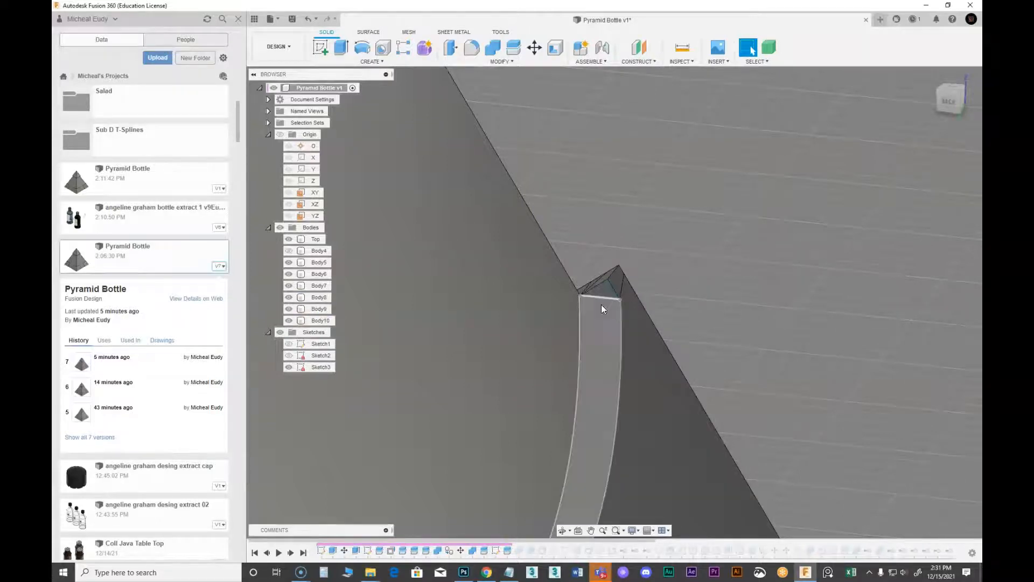
click(291, 552)
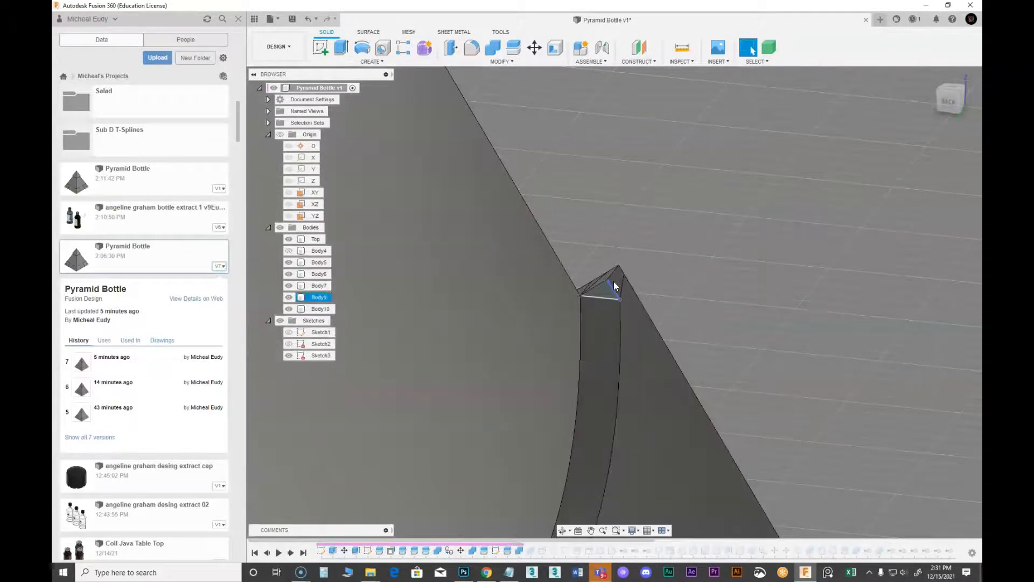
Hide Body5 and Sketch3, and select the small triangular face at the panel's tip.
click(290, 262)
click(602, 292)
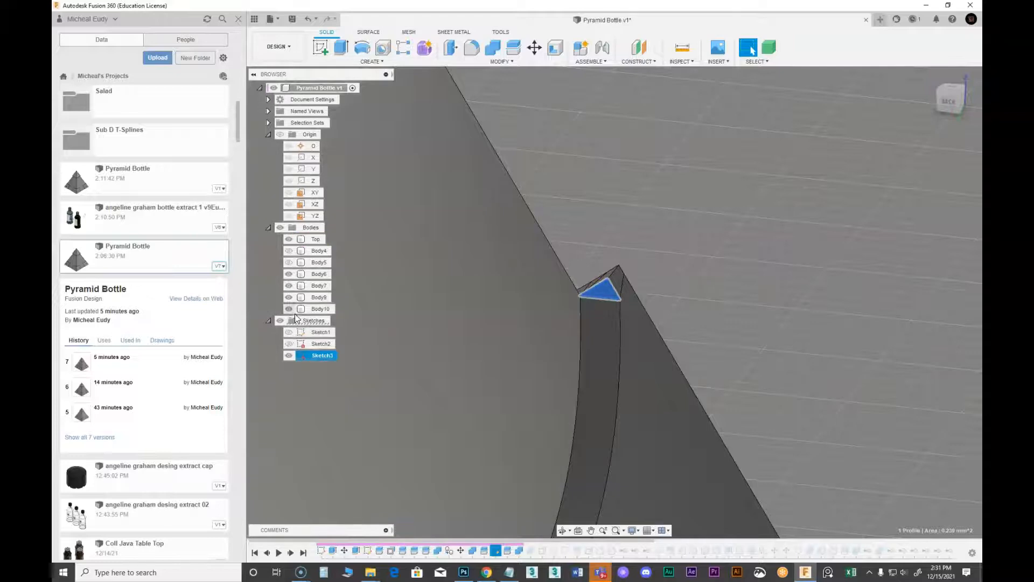
click(289, 355)
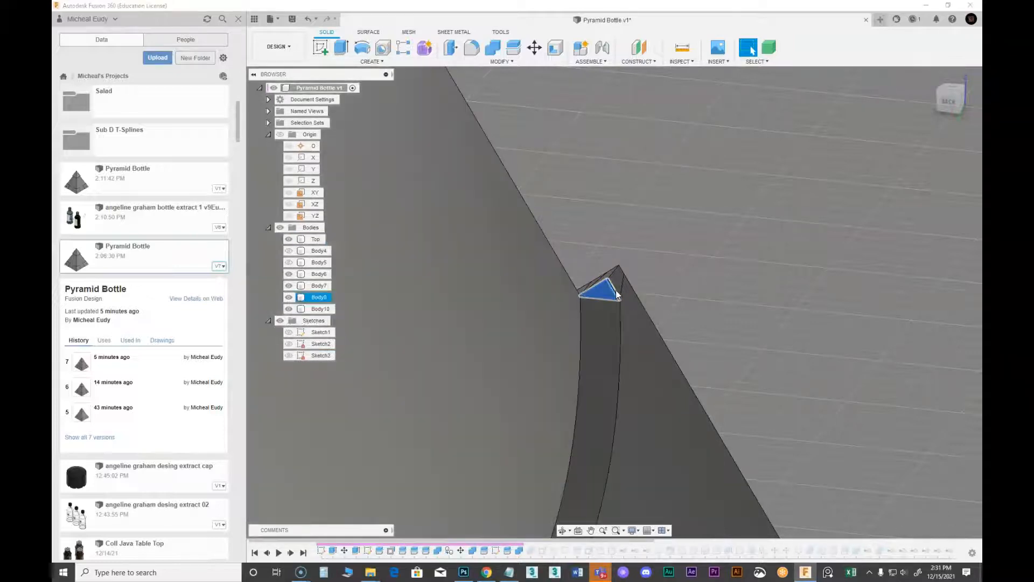
click(622, 281)
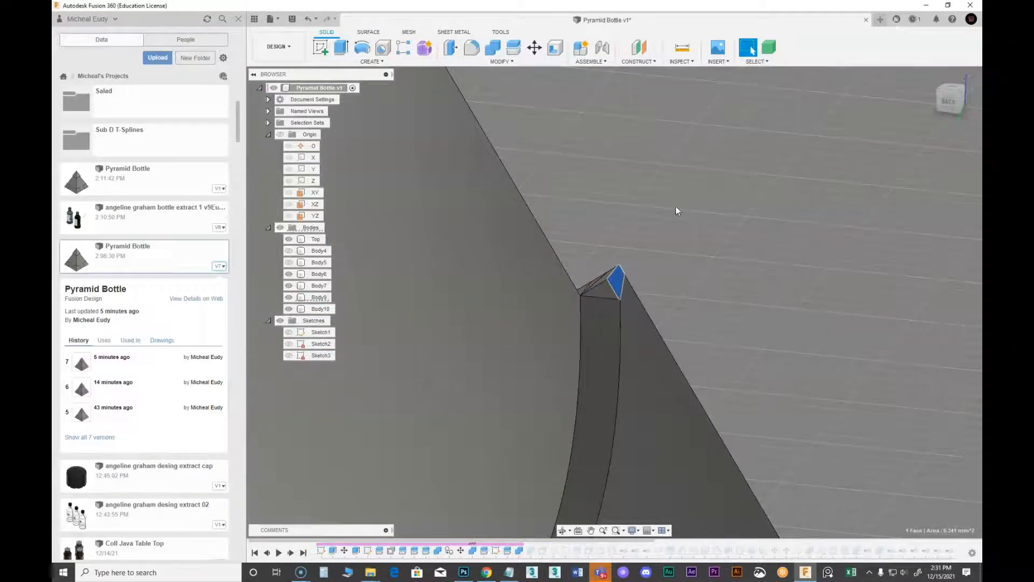
Hide Body9 and advance the timeline through the next Combine feature.
click(289, 297)
scroll(771, 355, down, 2)
middle_drag(733, 422, 576, 383)
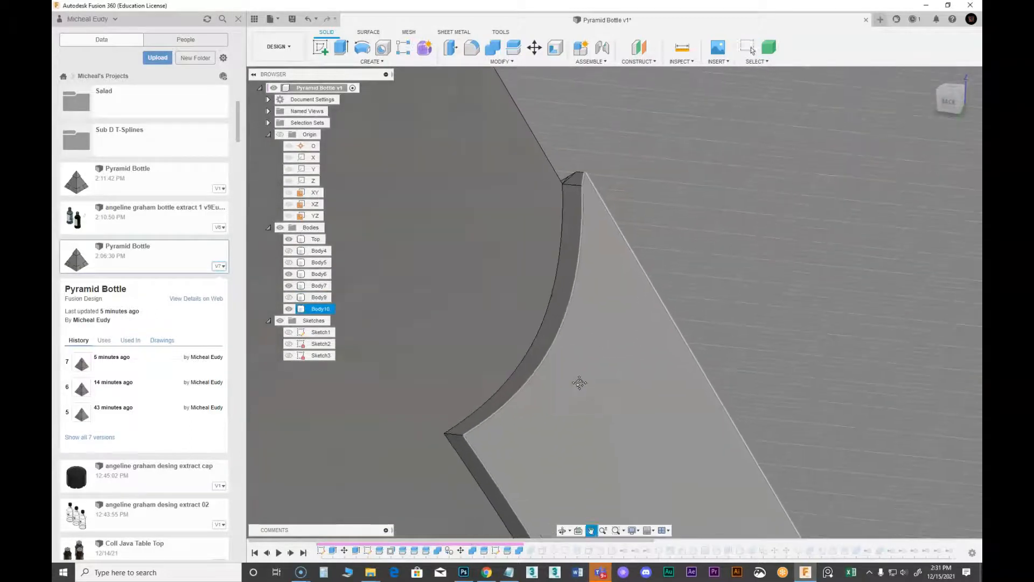
click(291, 553)
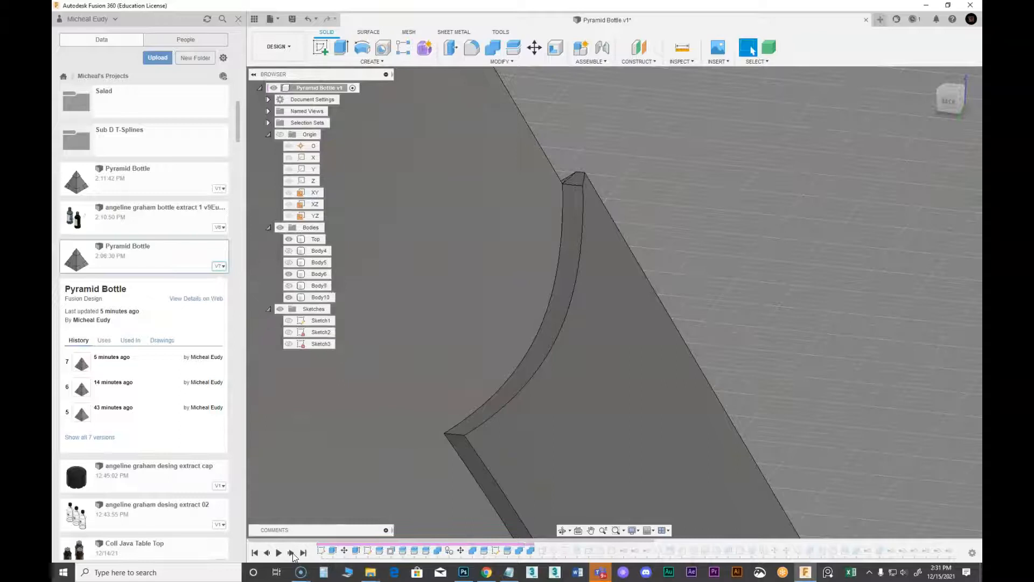
click(291, 552)
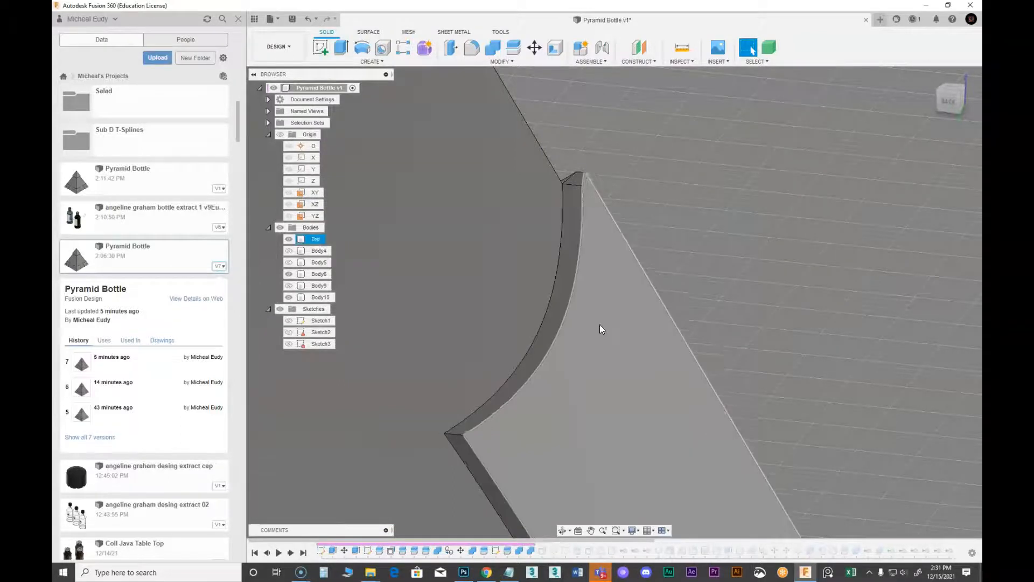
Step the timeline to the Offset Face feature and back, inspecting the corner panel and the small face at its tip.
middle_drag(660, 415, 588, 320)
middle_drag(689, 314, 634, 372)
scroll(591, 370, down, 2)
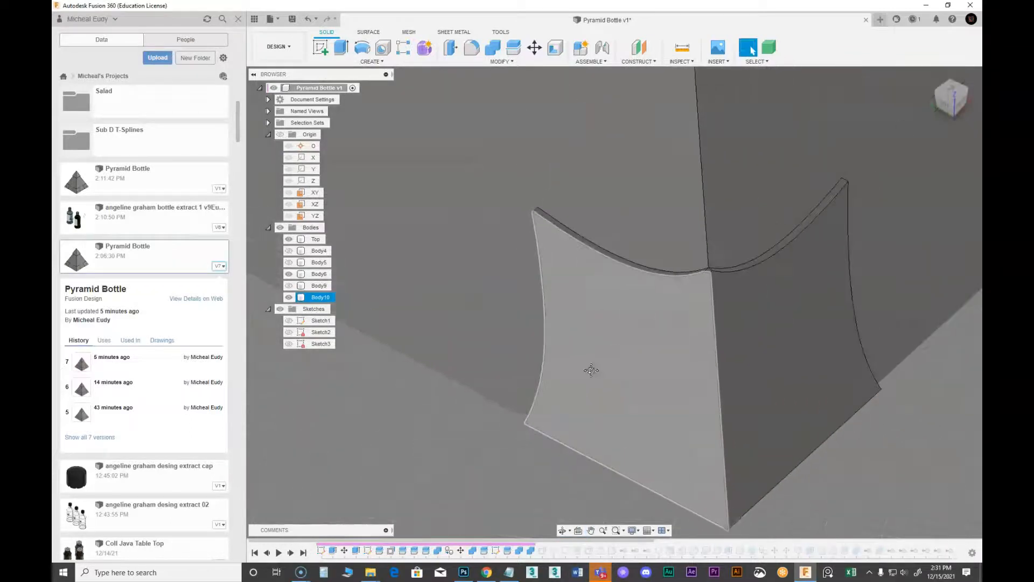
scroll(730, 372, down, 4)
middle_drag(708, 357, 606, 423)
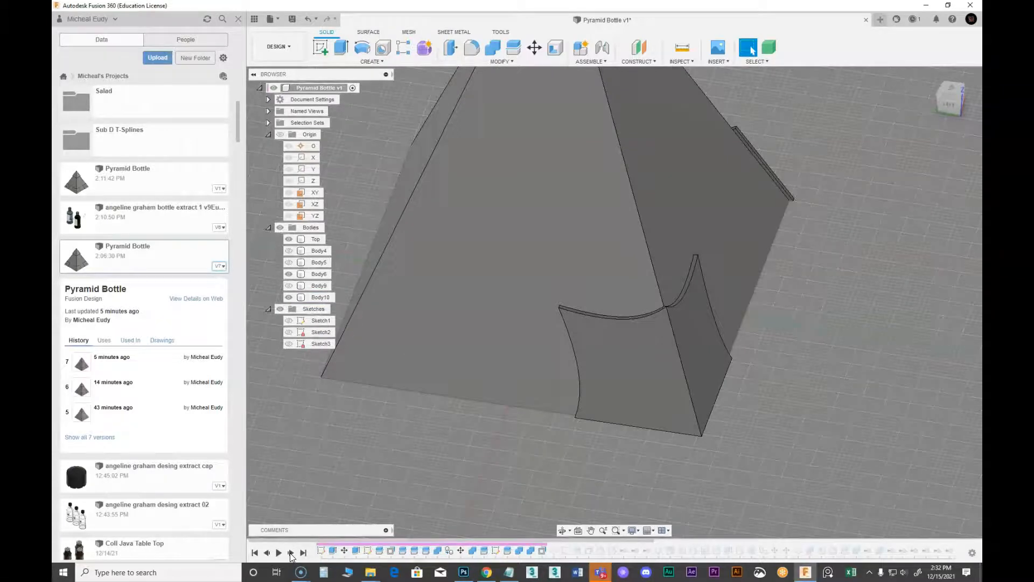
click(652, 382)
shift+middle_drag(652, 382, 684, 343)
scroll(655, 304, up, 4)
click(660, 276)
scroll(660, 267, up, 2)
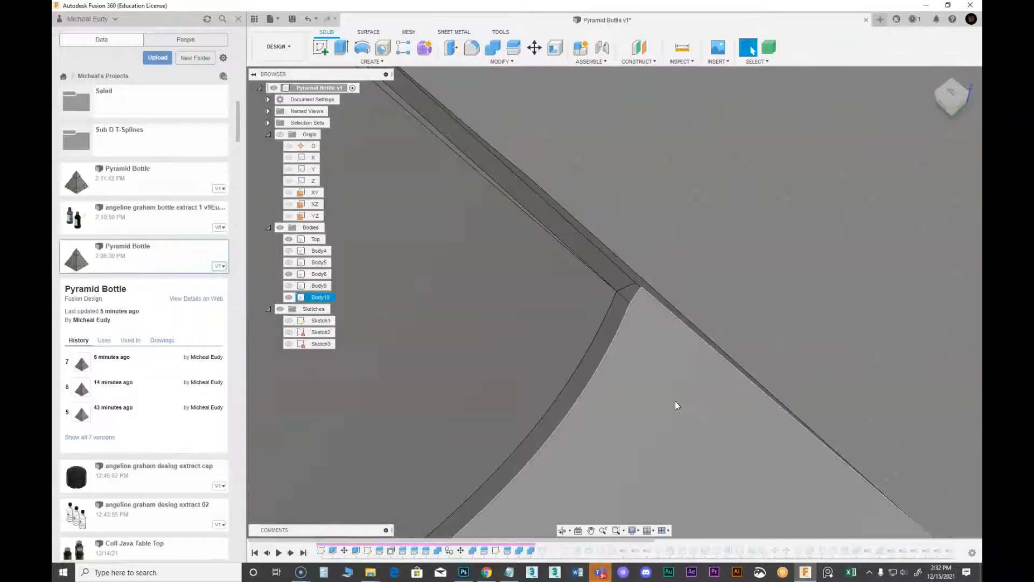
scroll(650, 334, up, 3)
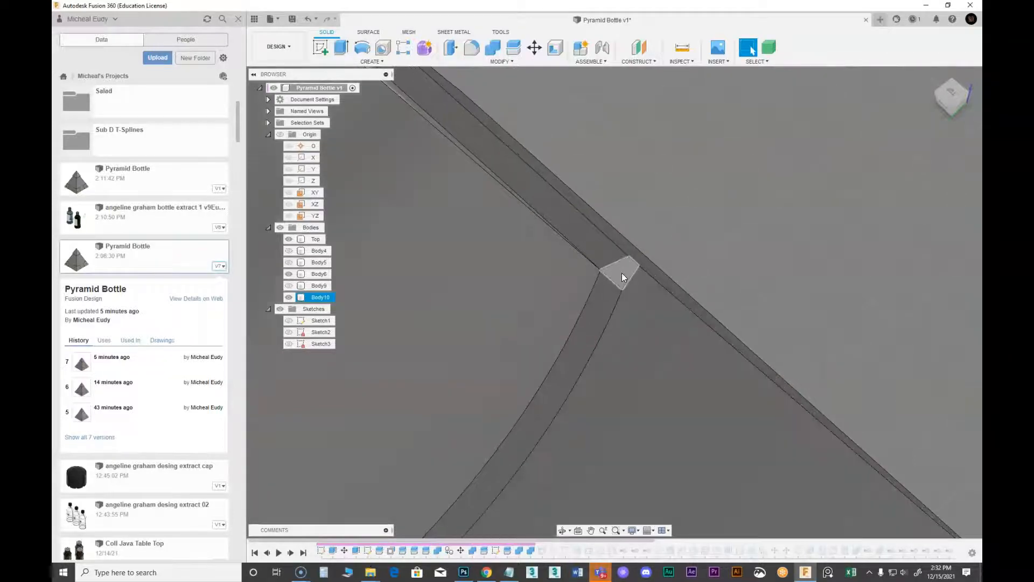
Try to offset the small face at the corner panel's tip by about 0.28 mm.
click(501, 61)
click(464, 143)
mouse_move(619, 271)
shift+middle_down()
mouse_move(648, 318)
mouse_move(627, 255)
shift+middle_up()
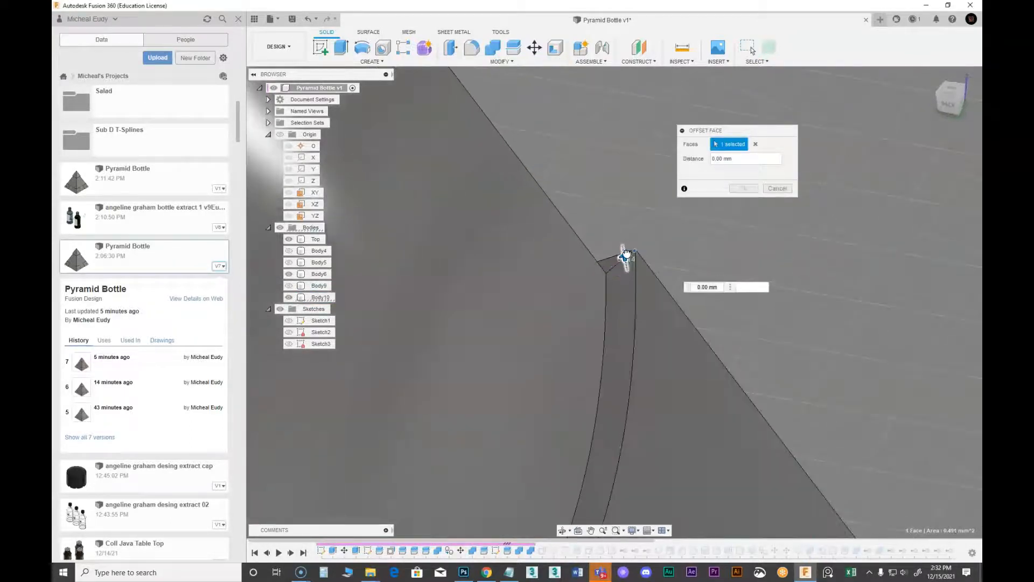
drag(626, 253, 576, 275)
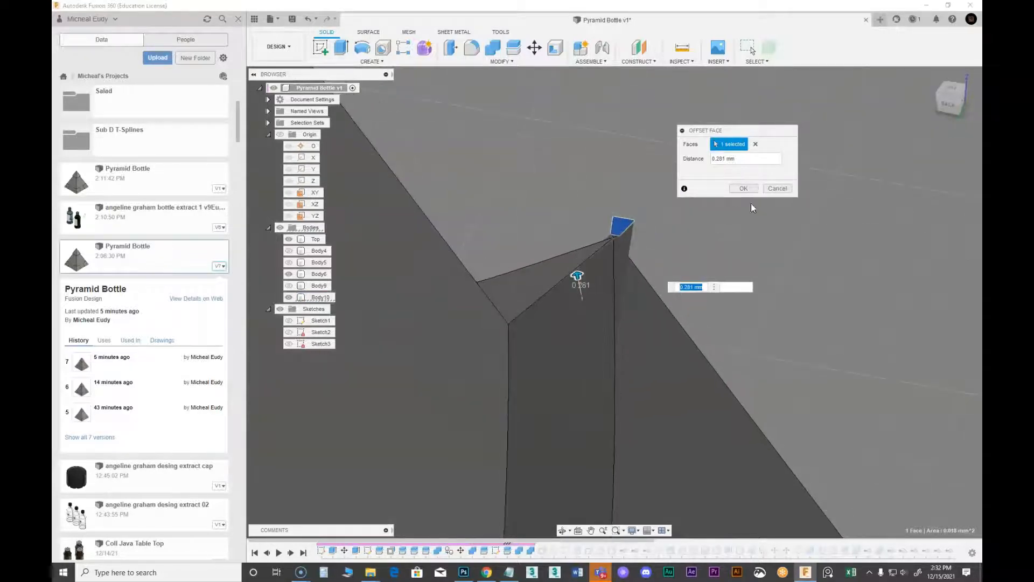
click(778, 188)
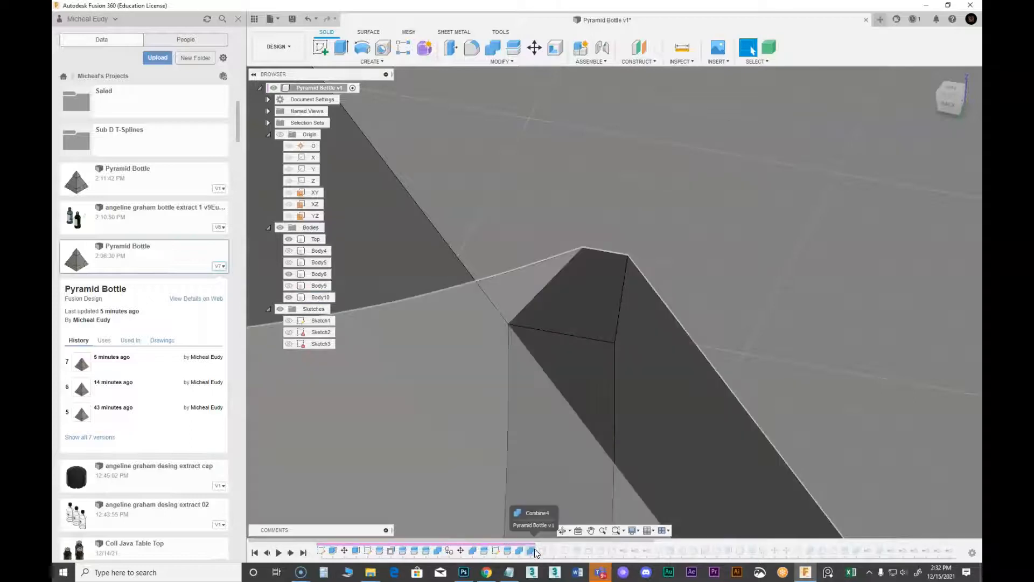
Roll the history marker forward to the Offset Face feature that follows Combine4.
click(541, 549)
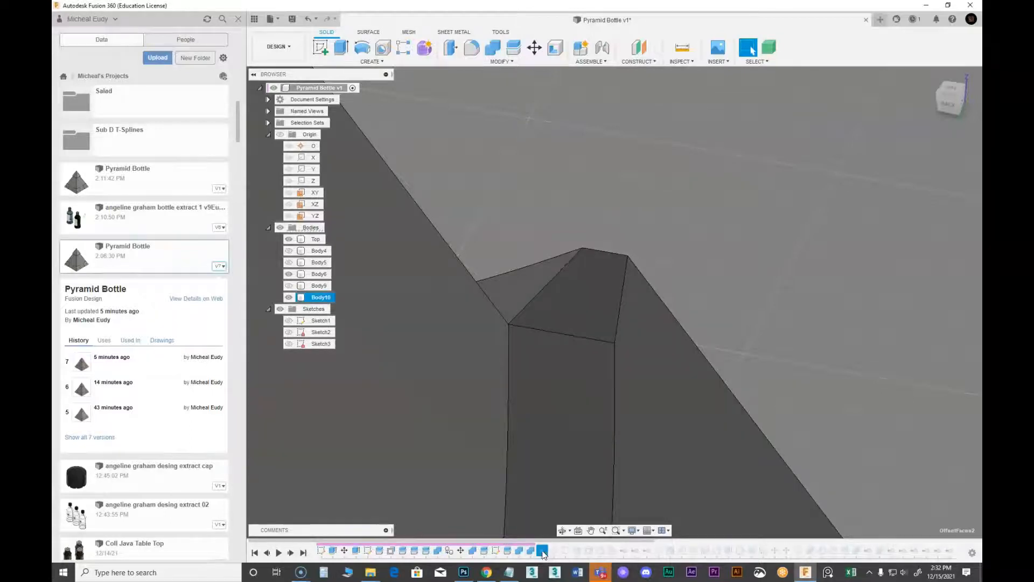
right_click(541, 547)
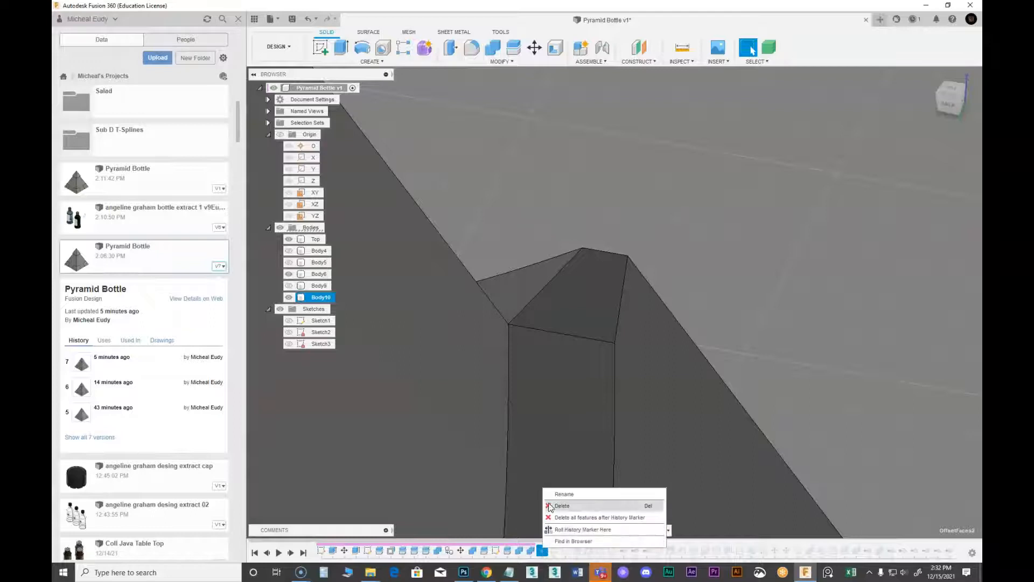
click(560, 531)
Open the Offset Face feature for editing, examine the tiny face at the panel's tip up close, and leave the feature as is.
right_click(542, 552)
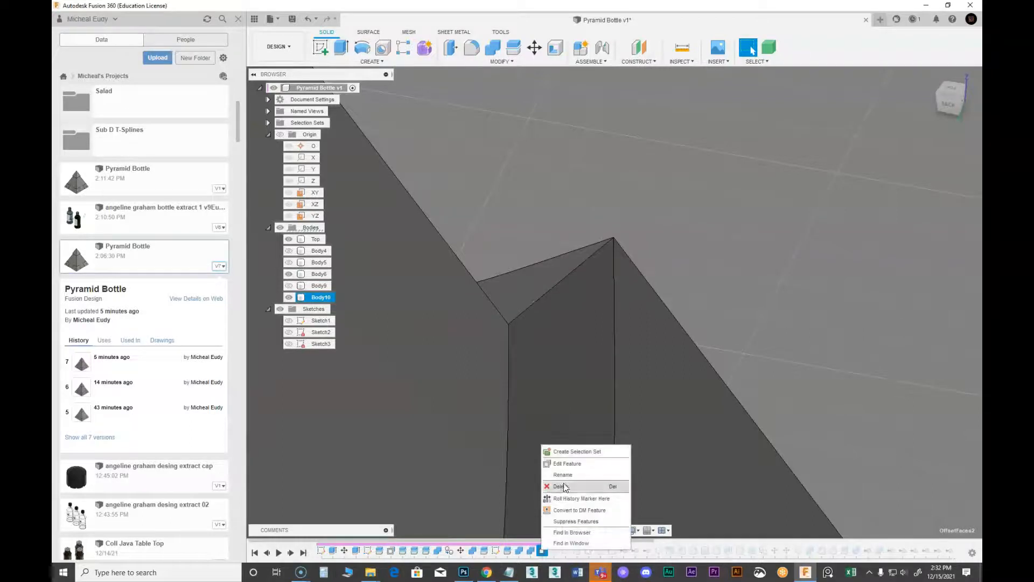
click(571, 463)
shift+middle_drag(676, 298, 629, 259)
scroll(628, 260, up, 6)
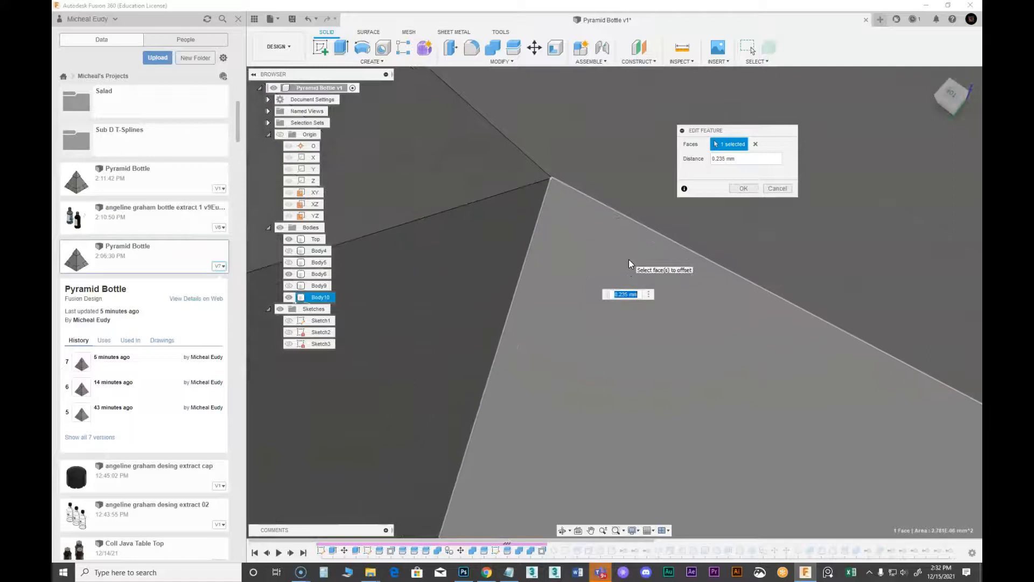
middle_drag(550, 232, 648, 350)
scroll(632, 356, down, 1)
scroll(630, 295, up, 1)
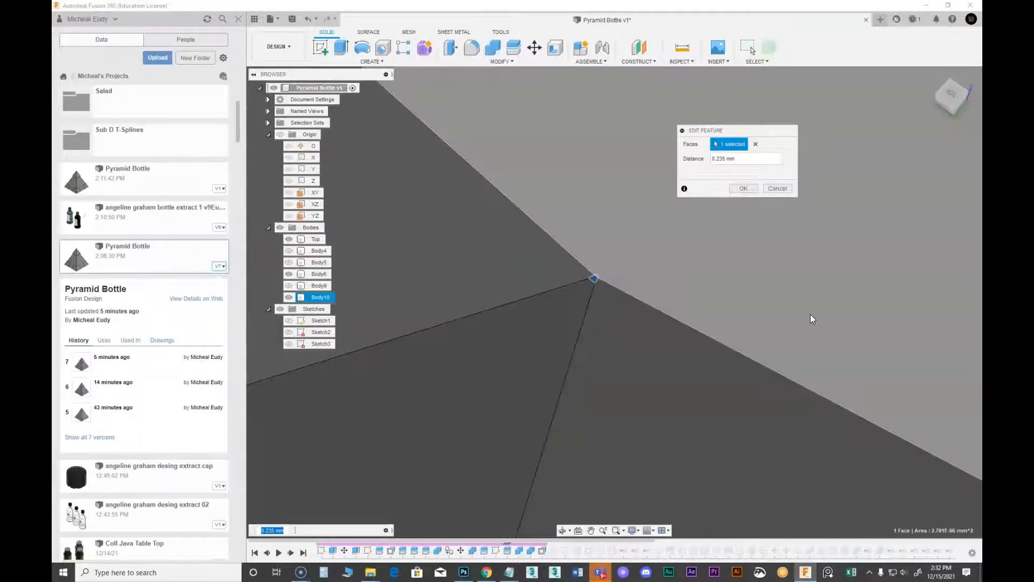
middle_drag(671, 321, 723, 430)
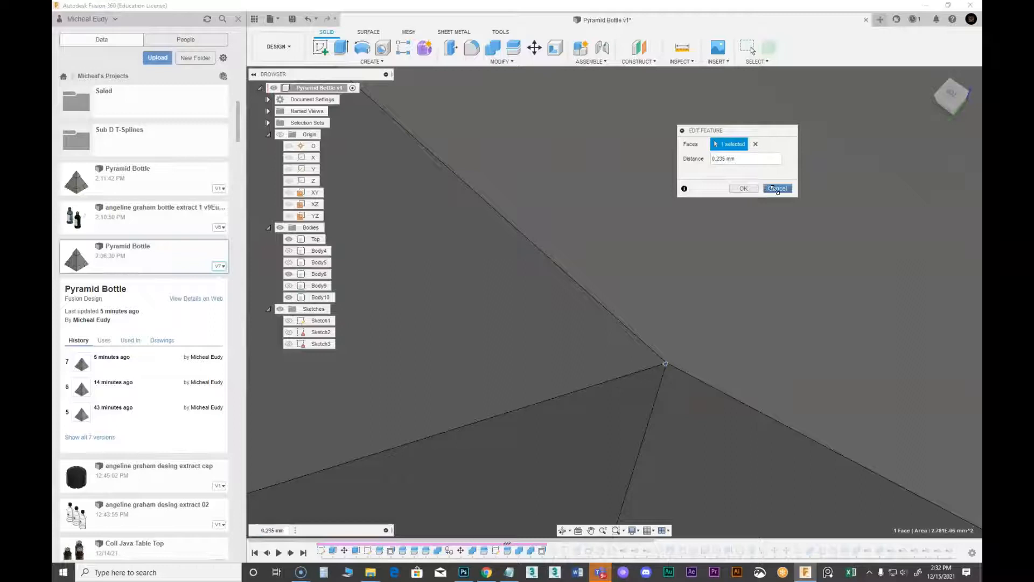
click(774, 189)
Advance the timeline through the circular pattern feature and view the corner panels around the pyramid's base.
scroll(694, 422, down, 3)
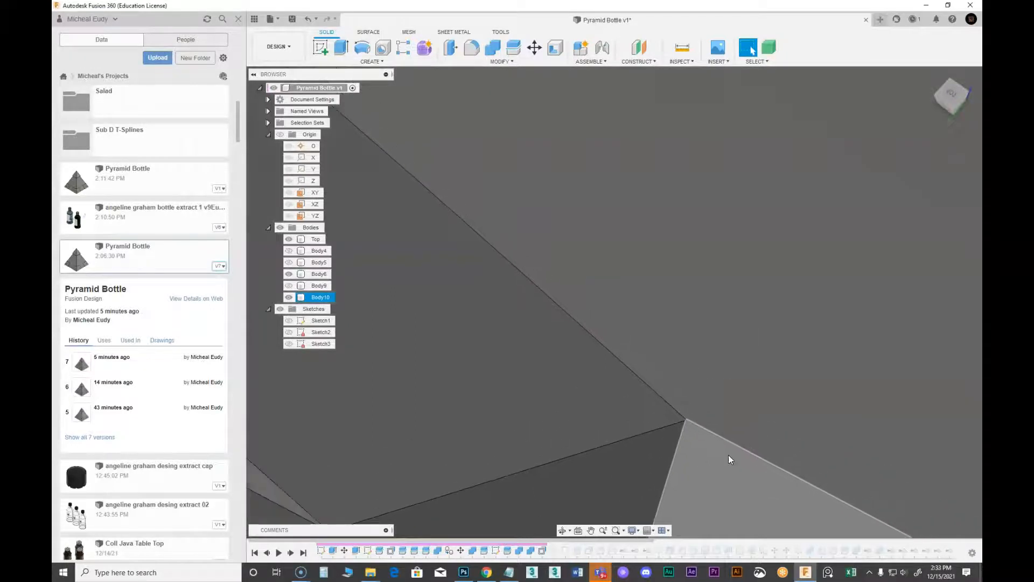
scroll(742, 464, down, 6)
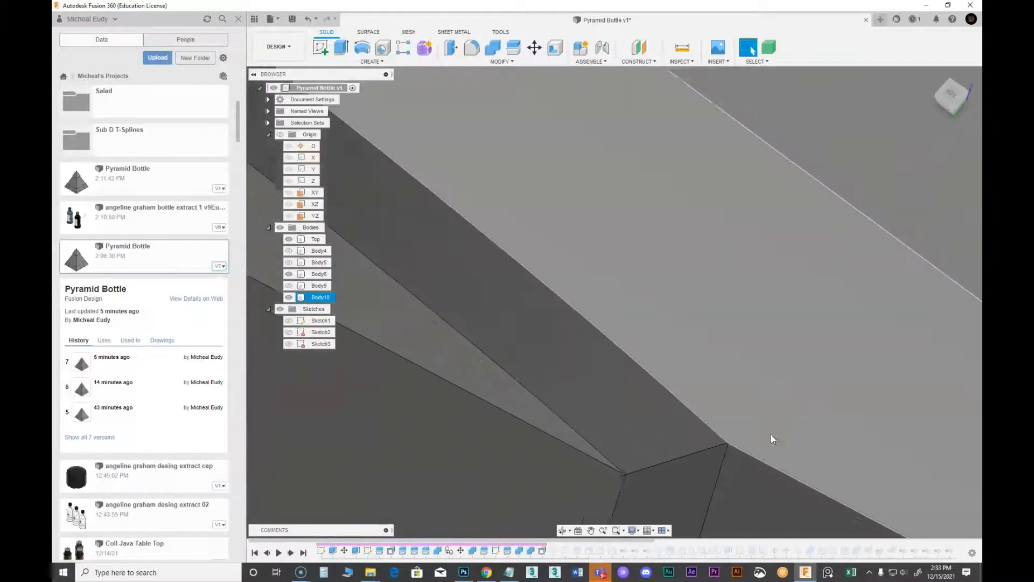
scroll(771, 480, down, 5)
scroll(811, 482, down, 3)
middle_drag(802, 487, 673, 264)
scroll(733, 372, down, 3)
shift+middle_drag(737, 380, 706, 363)
scroll(593, 377, down, 2)
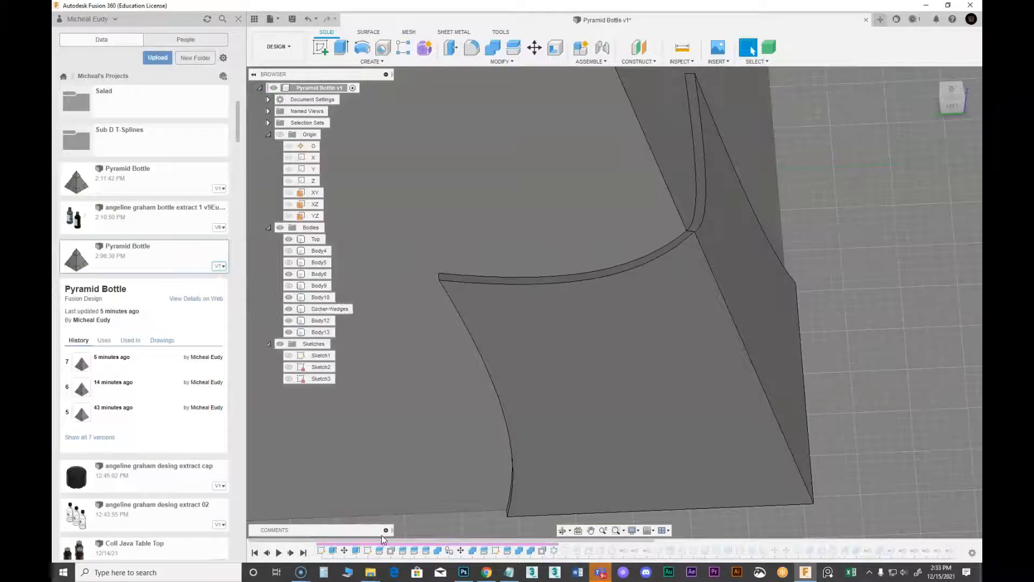
scroll(593, 454, down, 5)
middle_drag(686, 364, 727, 411)
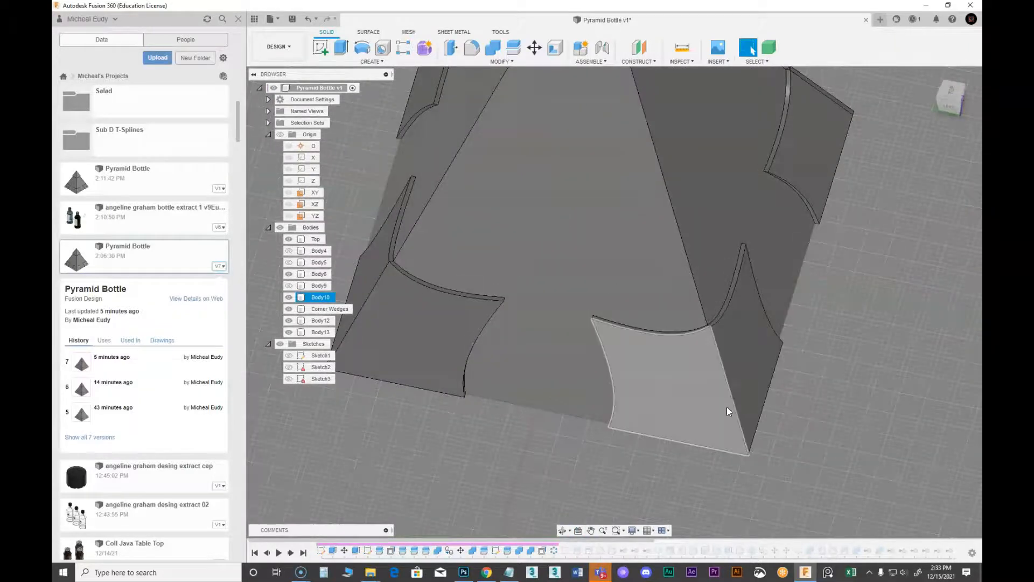
Roll the history marker back to the Offset Face feature, before the circular pattern.
right_click(541, 552)
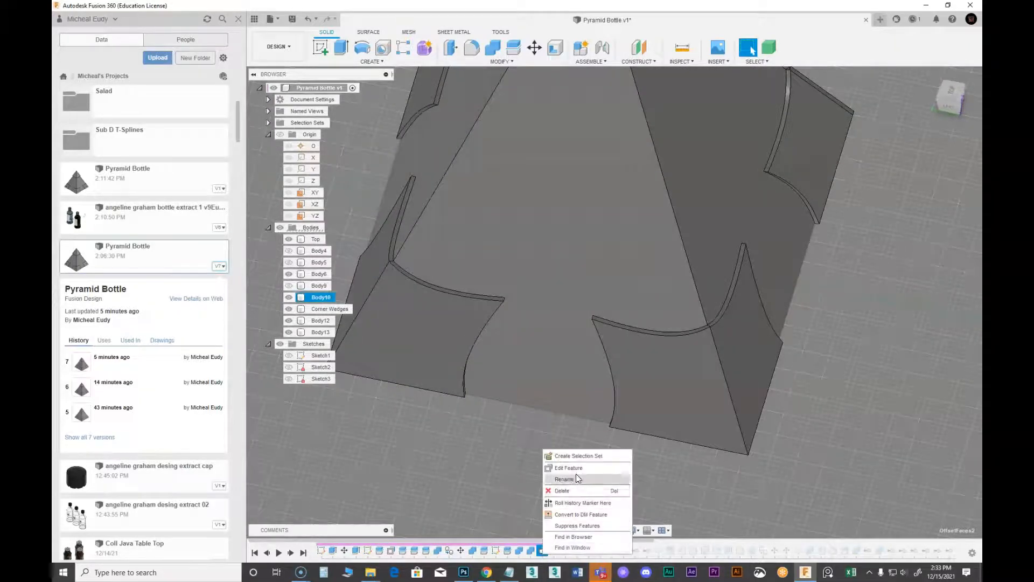
click(570, 502)
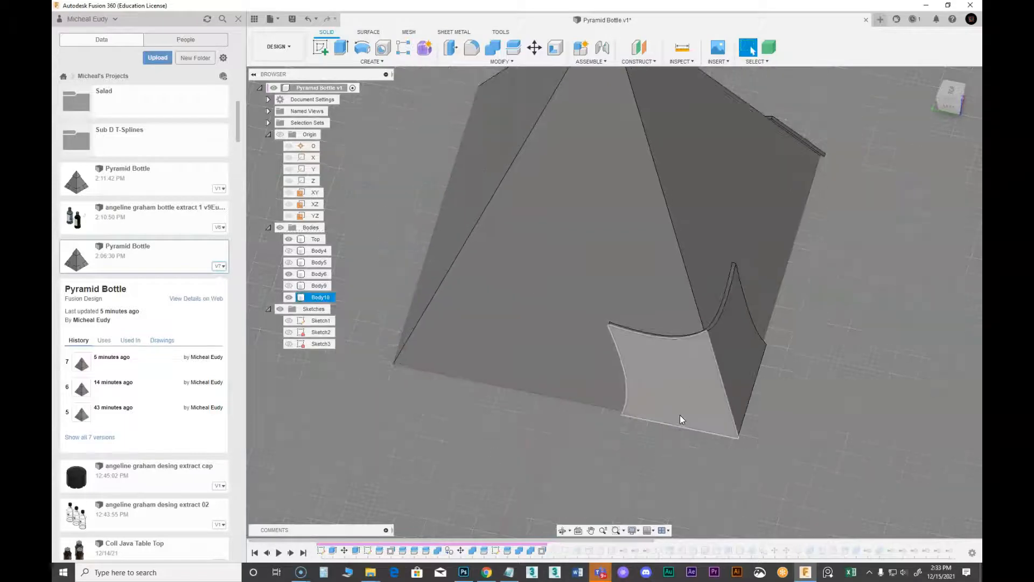
shift+middle_drag(676, 441, 738, 365)
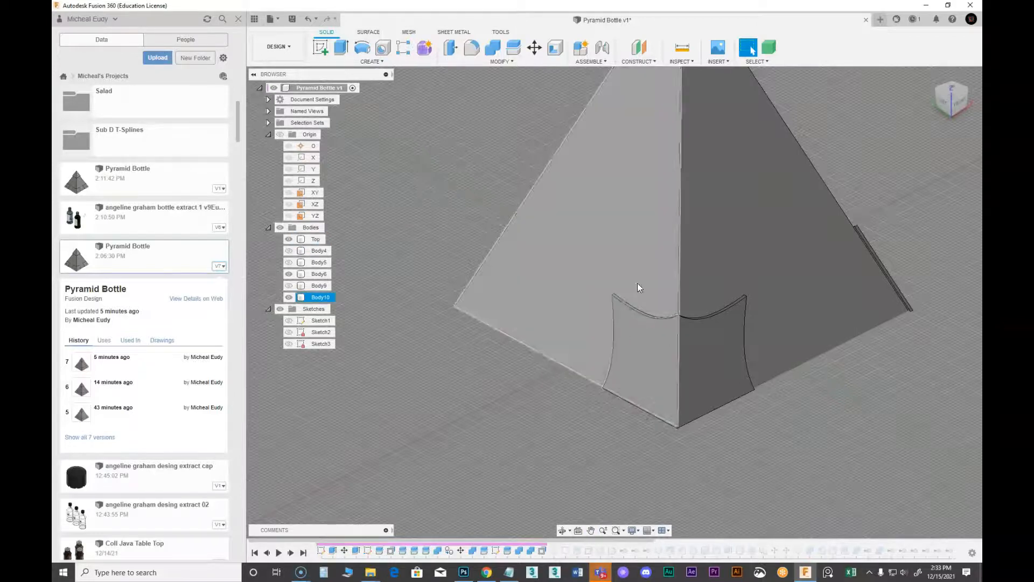
Try a full circular pattern of the corner panel body about the origin Z axis with a quantity of 4.
click(381, 62)
mouse_move(377, 276)
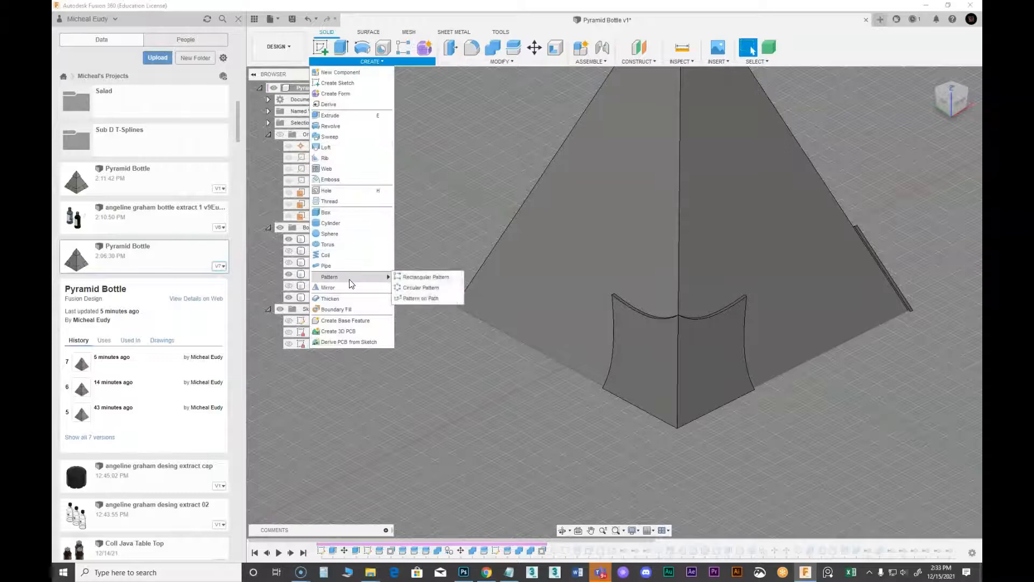
click(418, 287)
click(686, 385)
middle_drag(484, 408, 500, 414)
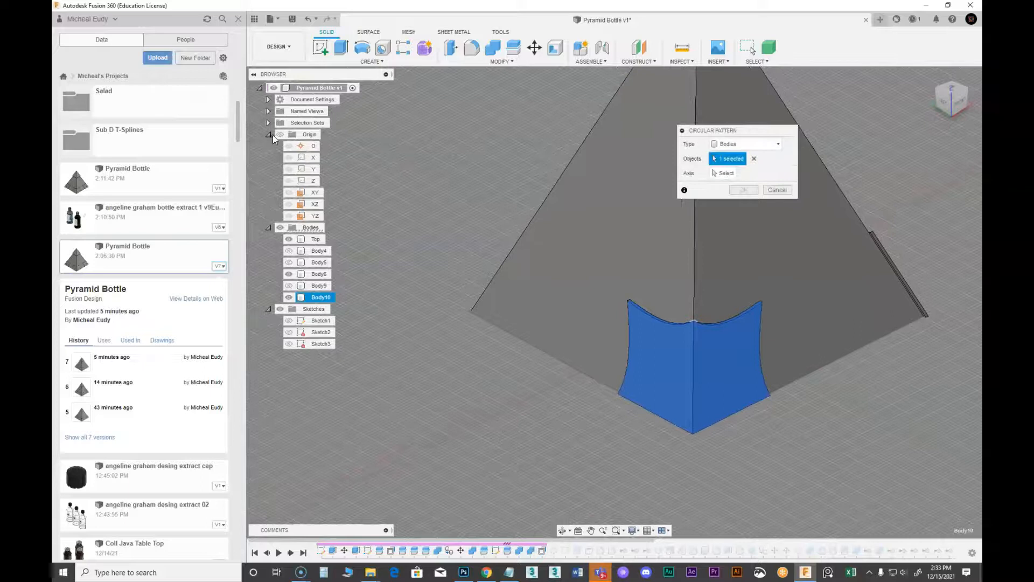
click(279, 134)
shift+middle_drag(732, 432, 716, 415)
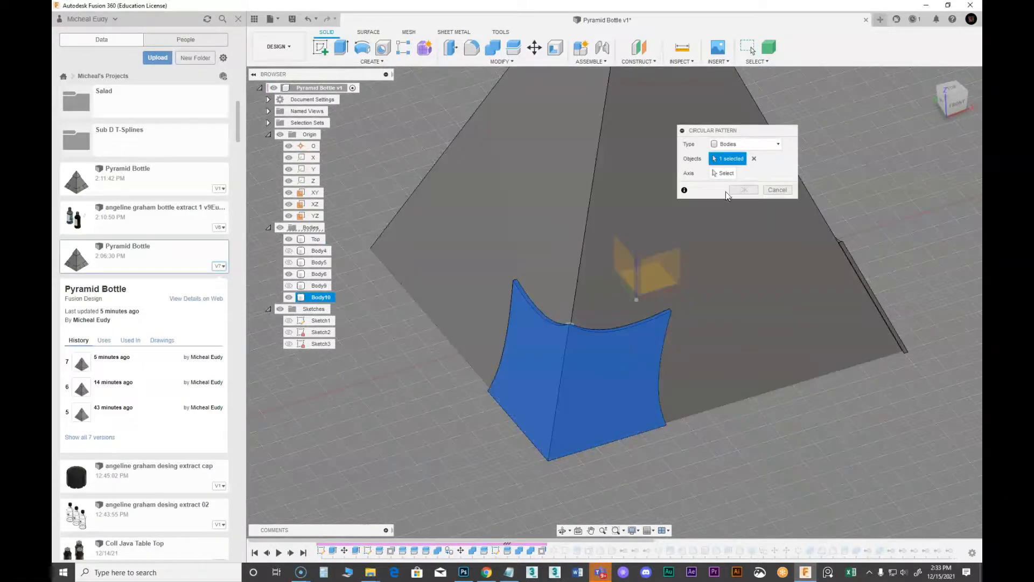
click(636, 271)
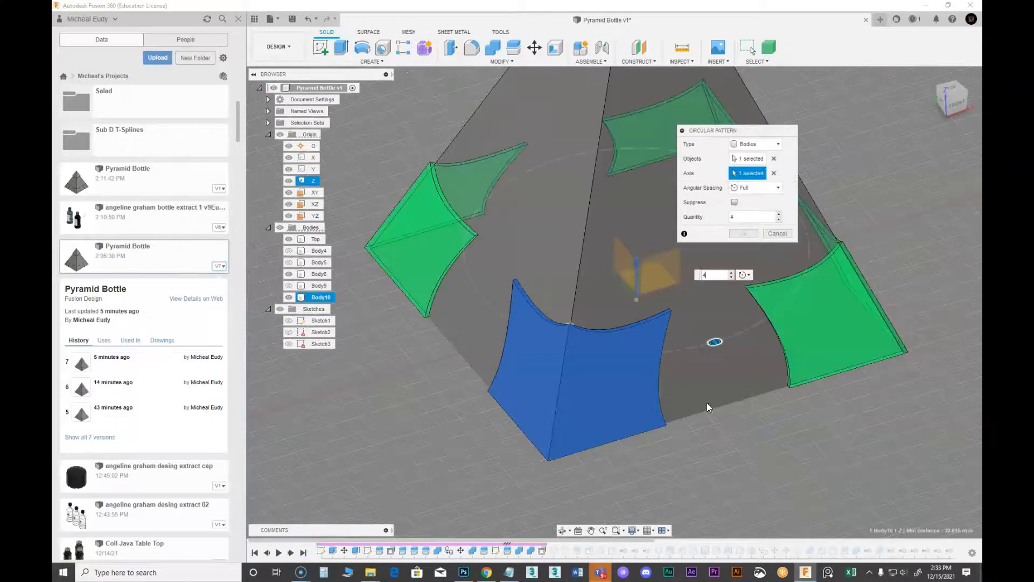
shift+middle_drag(712, 316, 626, 454)
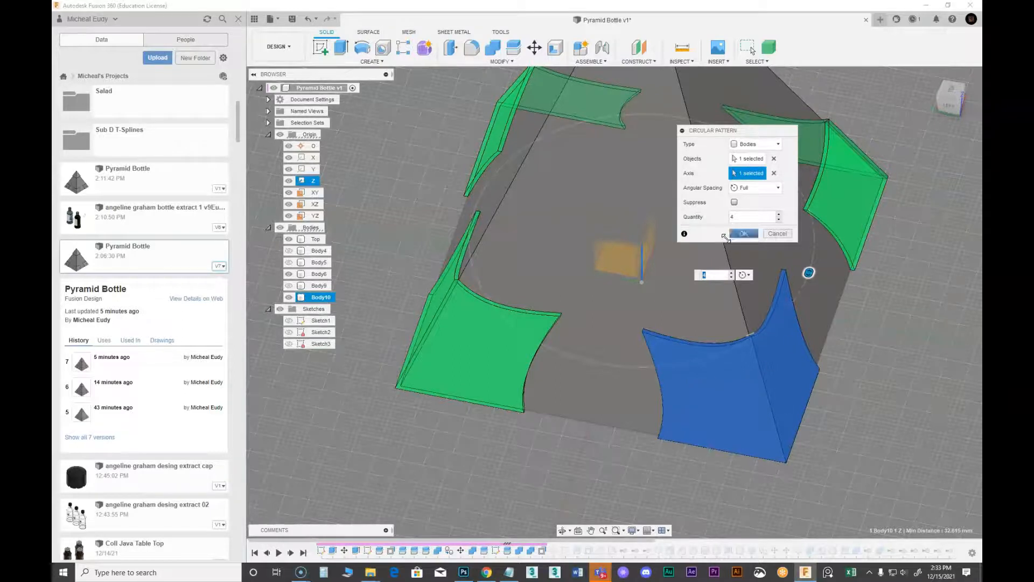
click(776, 233)
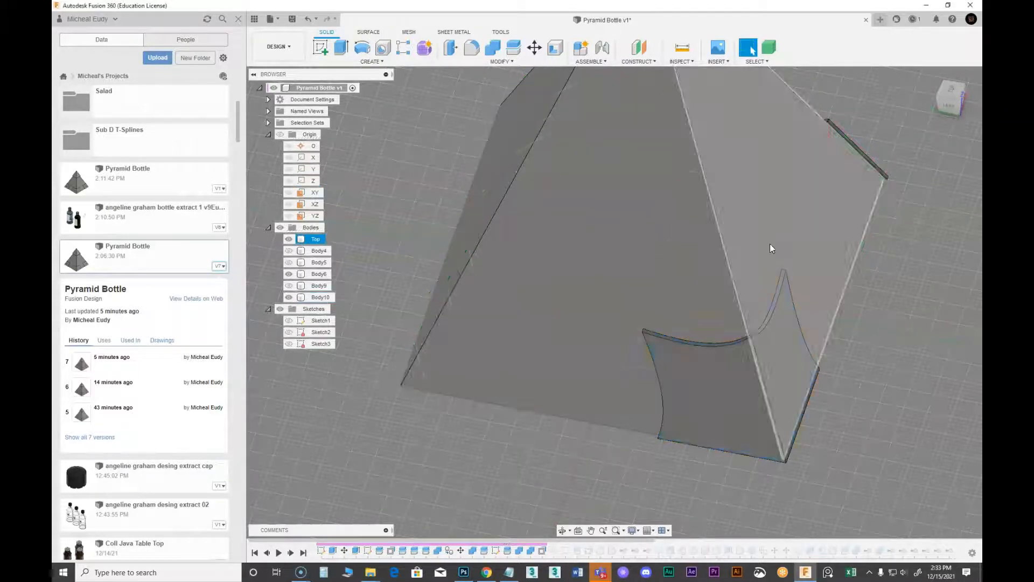
Advance the timeline through the circular pattern to Sketch4 and show its horizontal line near the pyramid's apex.
click(291, 553)
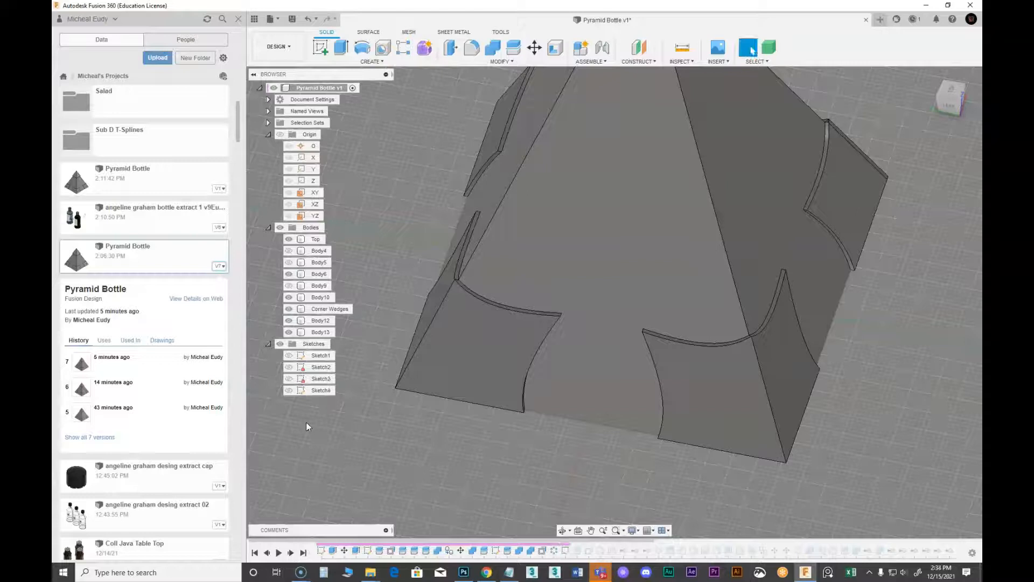
shift+middle_drag(463, 442, 831, 311)
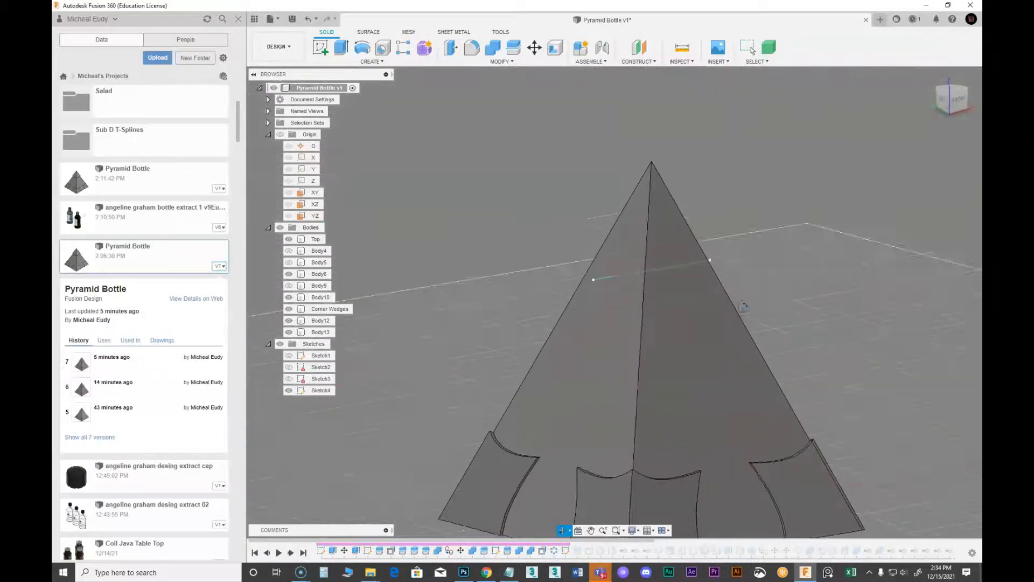
click(619, 261)
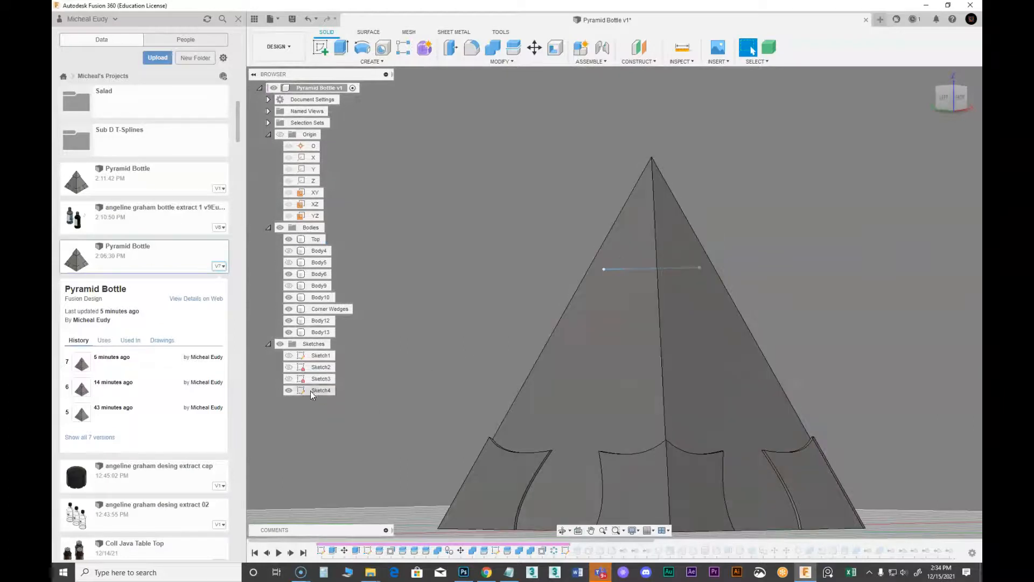
Try to split the main body with Sketch4's horizontal line as the splitting tool, with the splitting tool extended.
shift+middle_drag(869, 275, 796, 317)
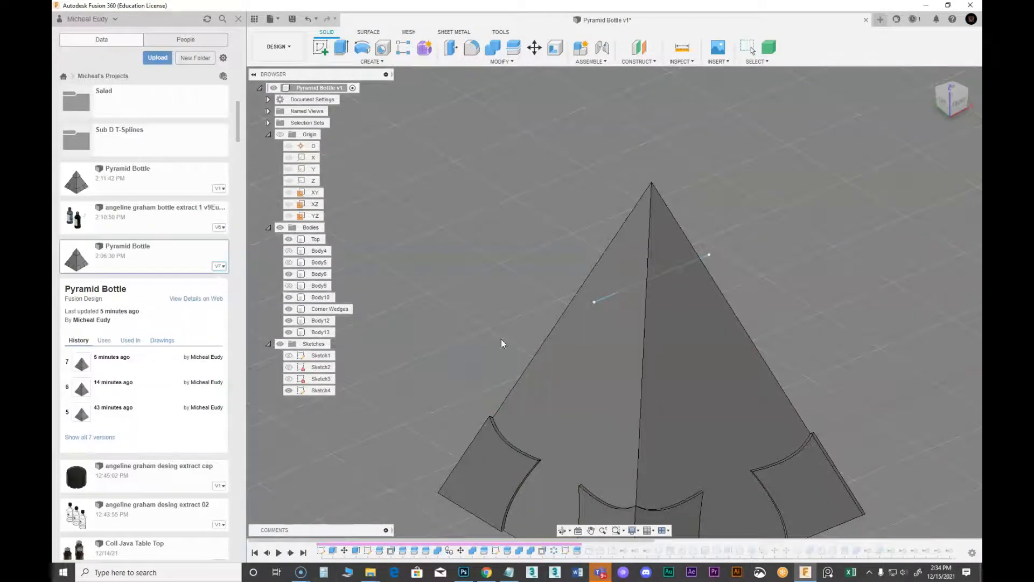
middle_drag(647, 388, 652, 342)
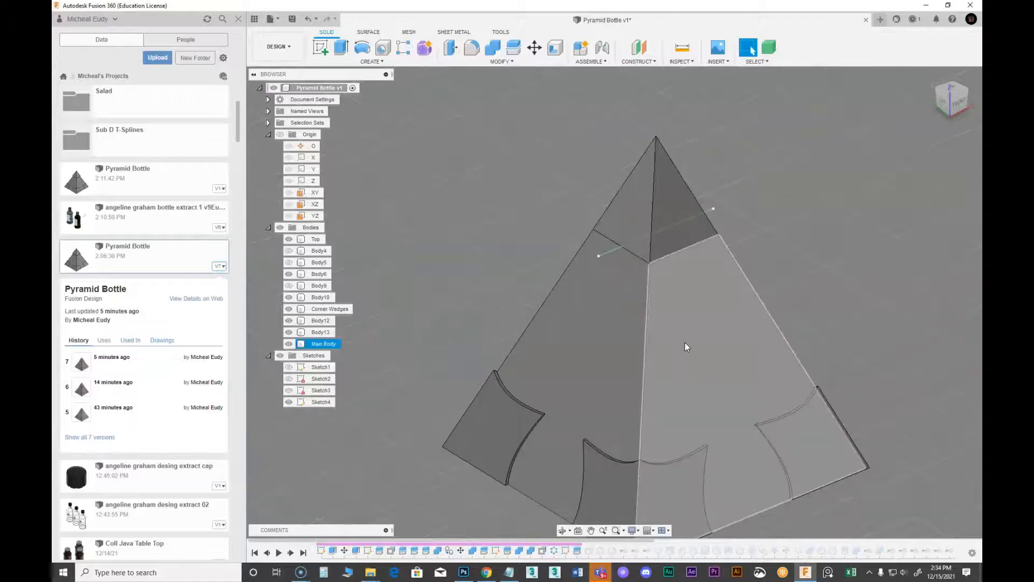
click(513, 47)
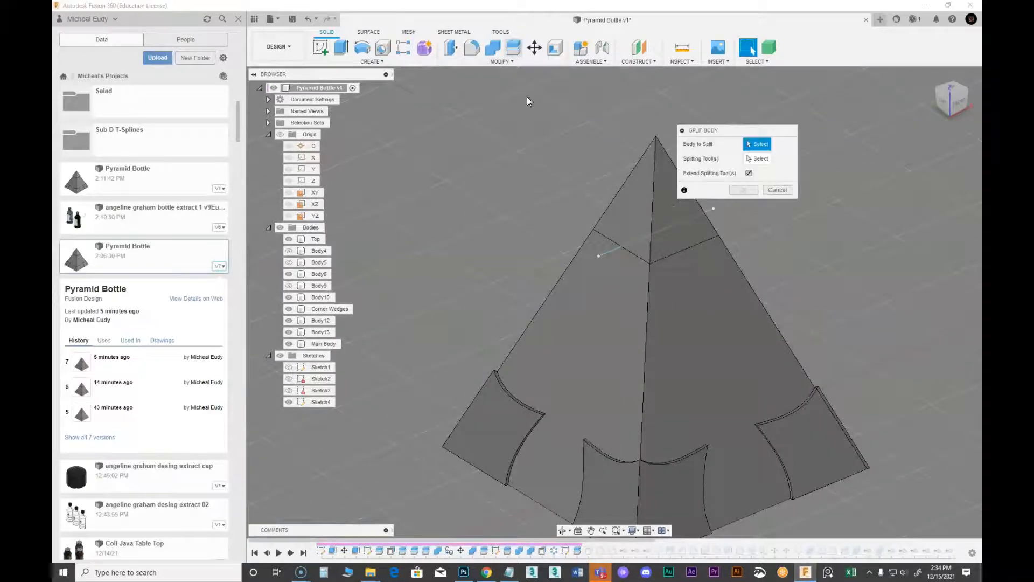
click(665, 306)
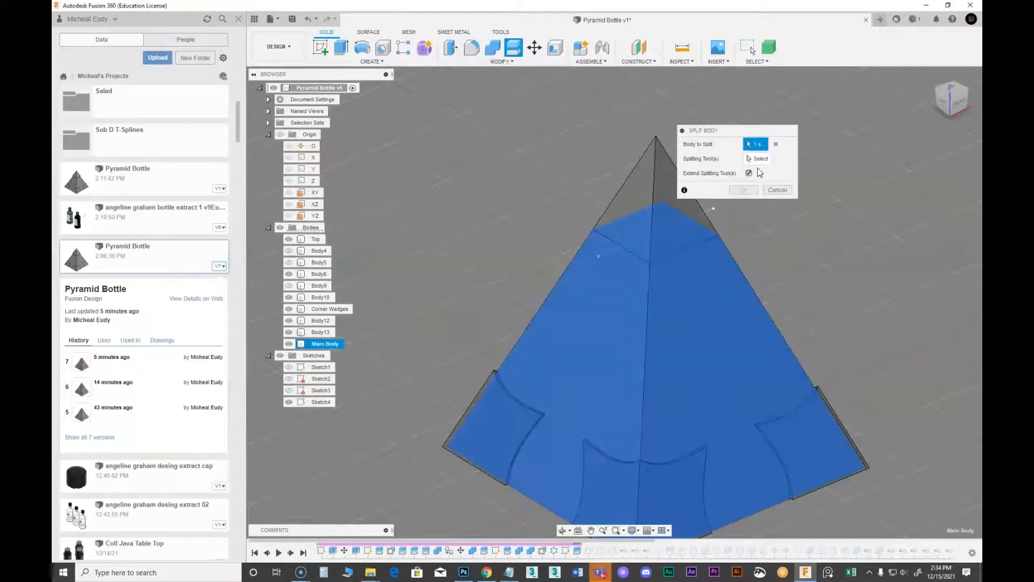
click(622, 249)
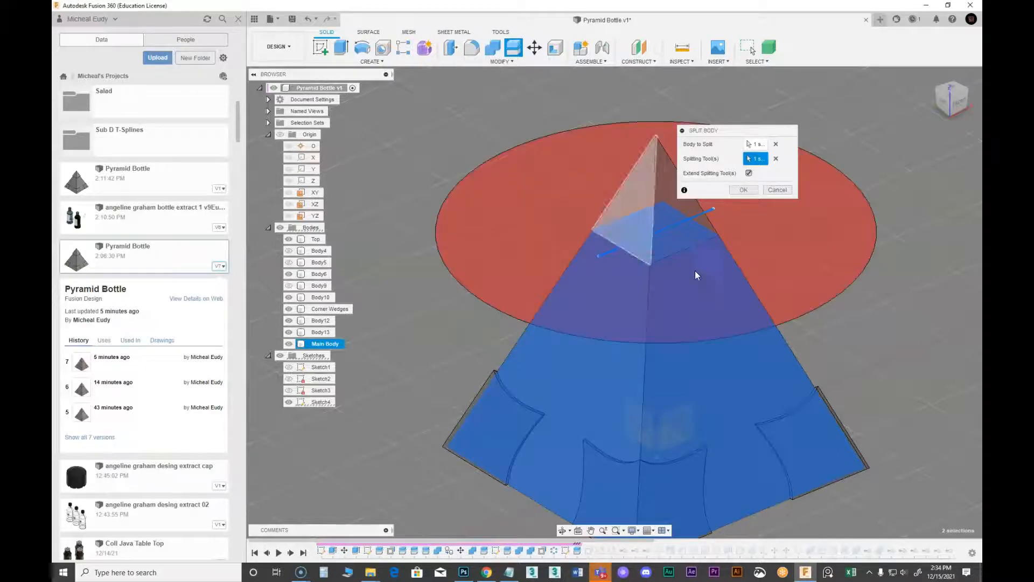
click(780, 191)
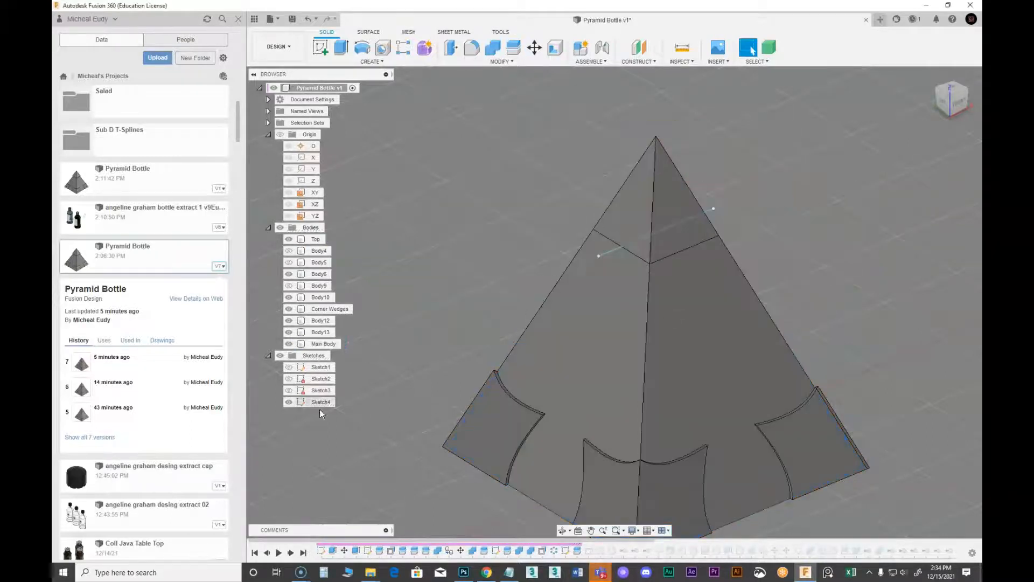
Hide Sketch4 and advance the timeline through the face offset that enlarges the pyramid's top body.
click(289, 402)
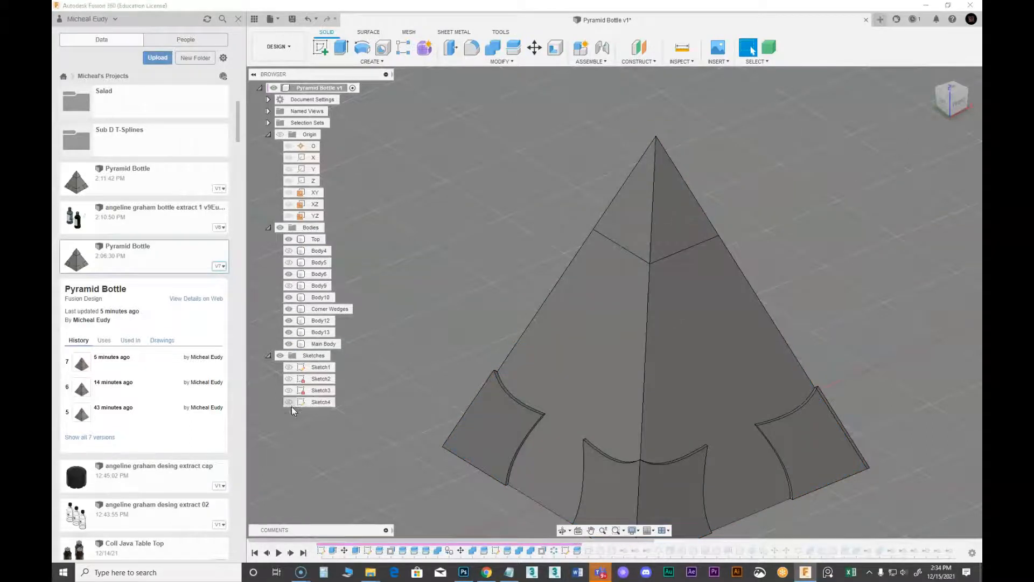
click(290, 553)
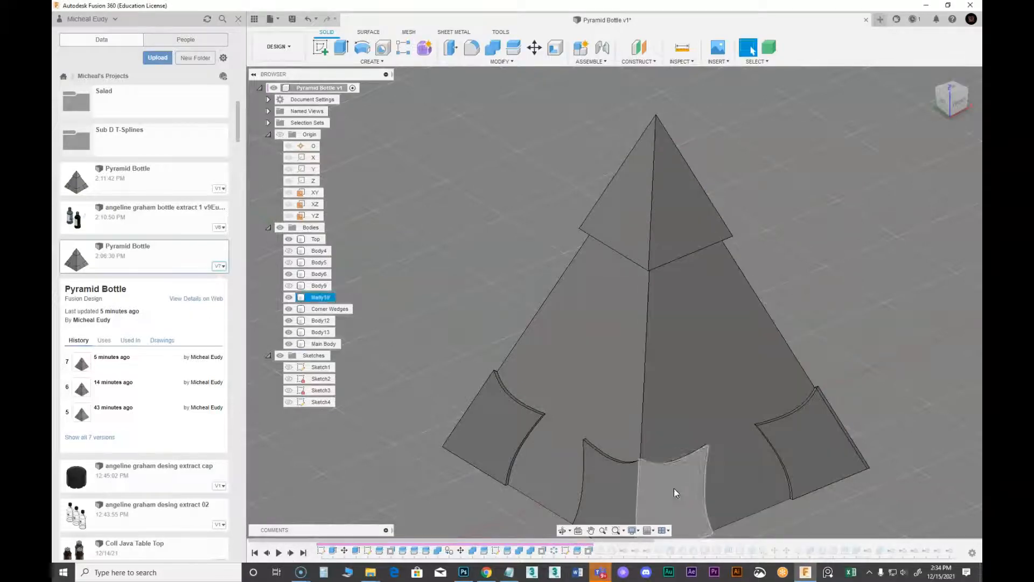
click(954, 98)
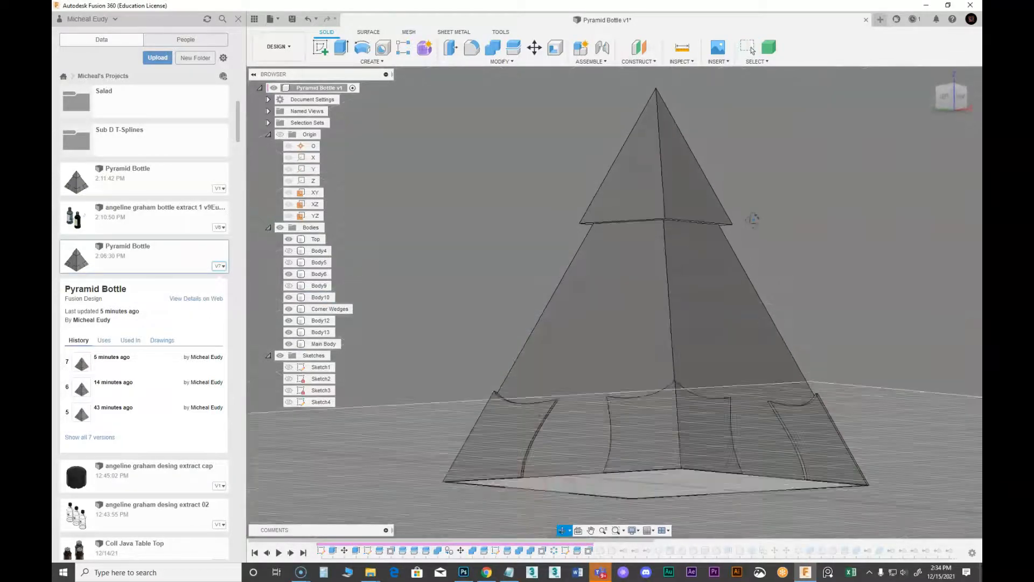
Try an Offset Face on the side faces of the pyramid's top body.
click(501, 61)
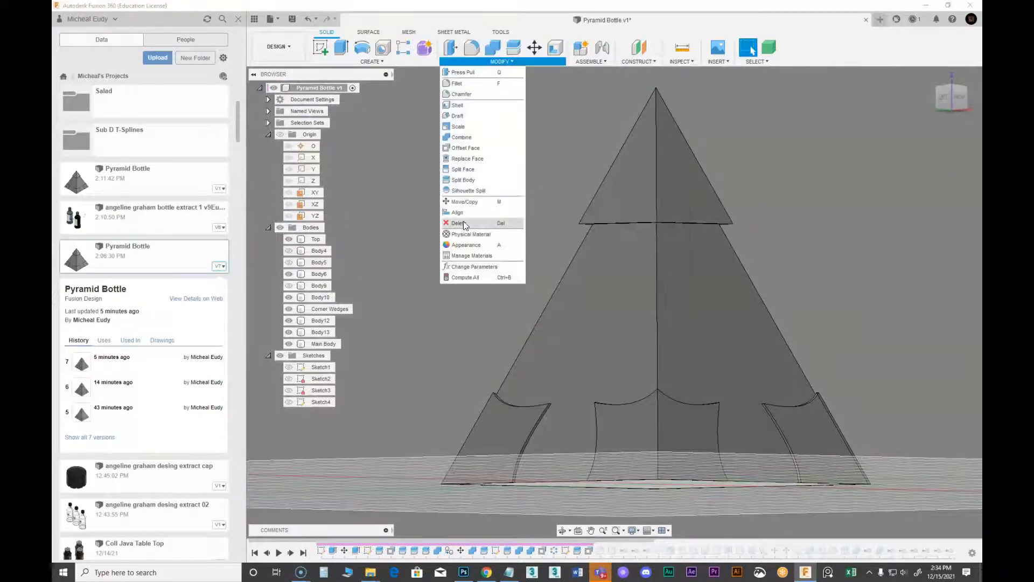
click(466, 148)
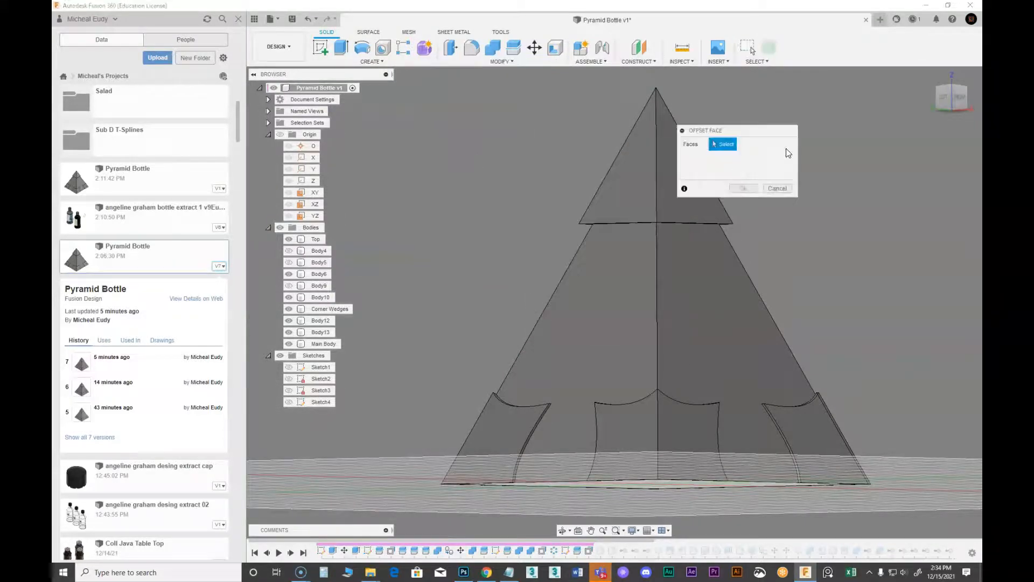
drag(711, 131, 799, 123)
click(685, 198)
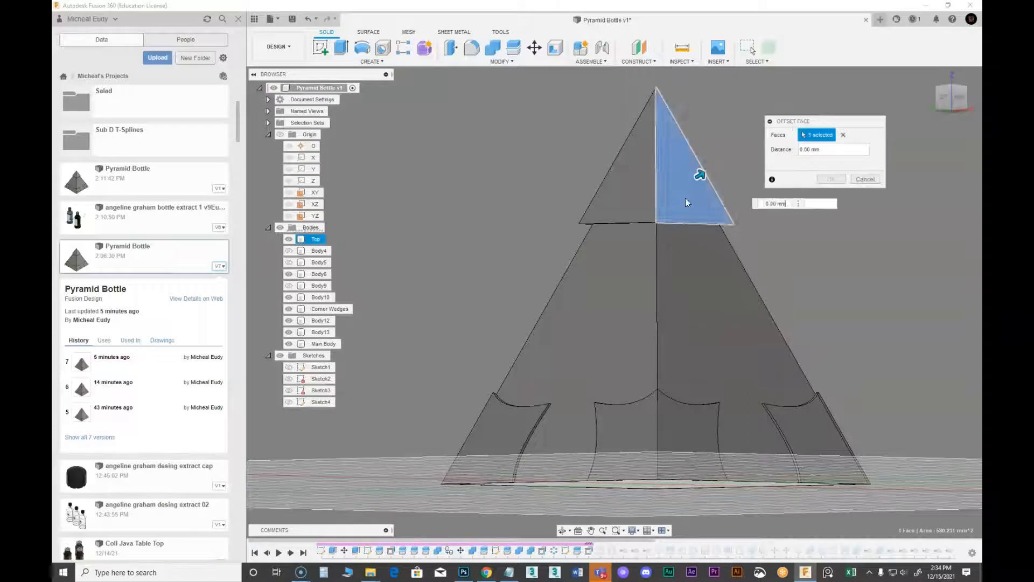
click(646, 195)
shift+middle_drag(653, 192, 694, 238)
drag(694, 239, 653, 243)
key(Return)
shift+middle_drag(823, 243, 499, 379)
click(499, 378)
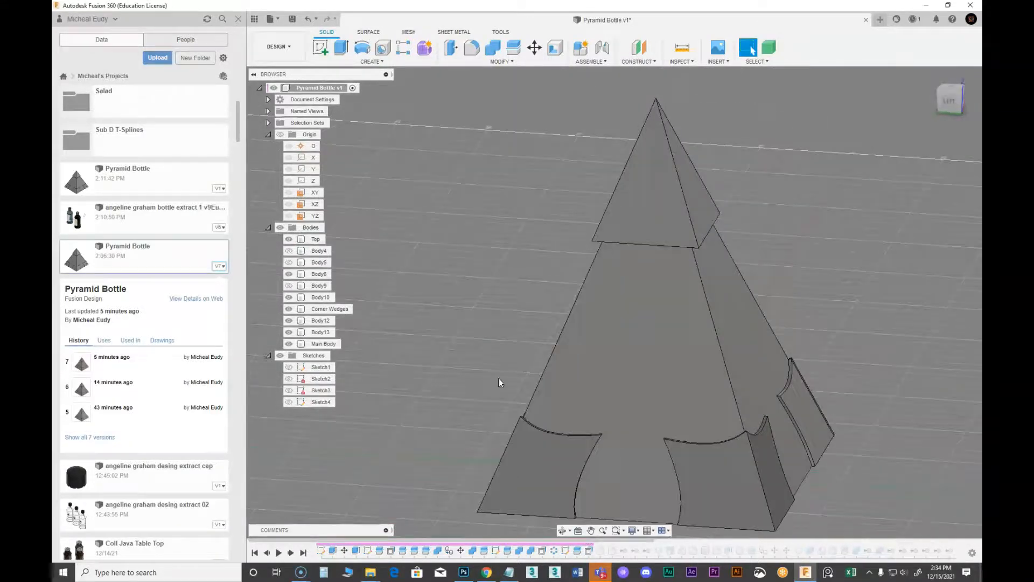
Advance the timeline to the fillet on the corner panel's sloping edge and compare the panel before and after it.
click(294, 553)
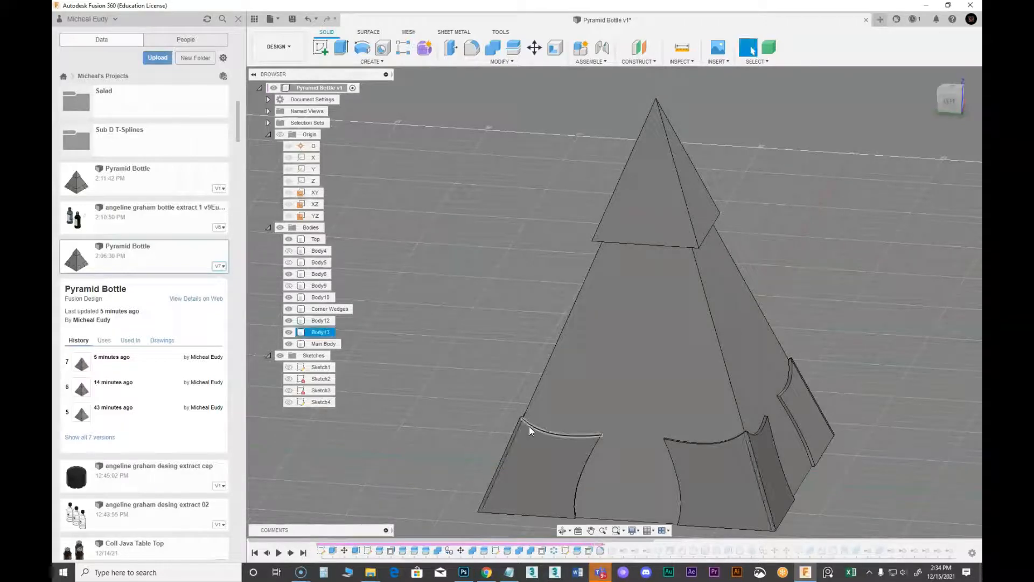
scroll(660, 421, up, 6)
shift+middle_drag(669, 385, 644, 435)
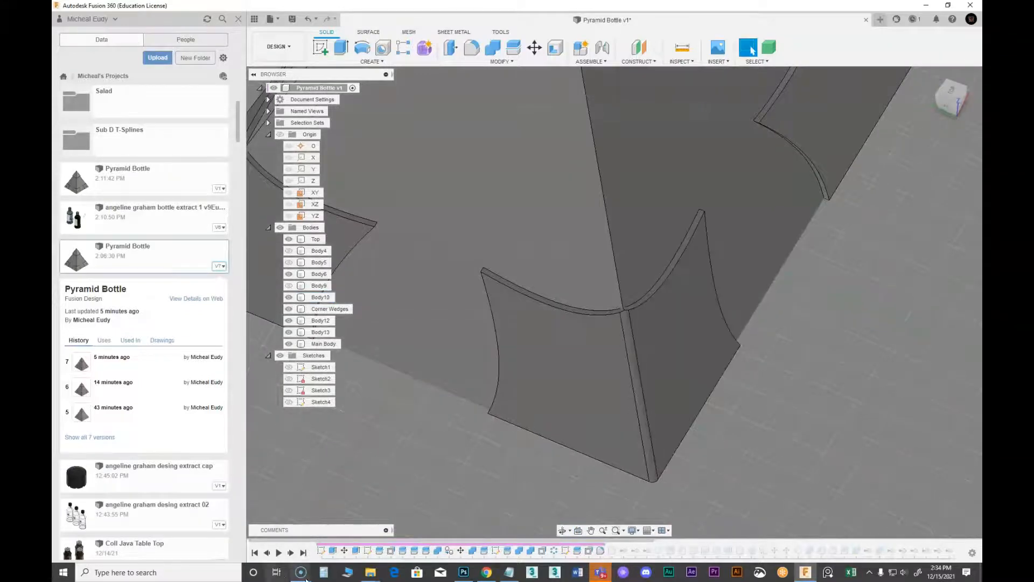
click(267, 553)
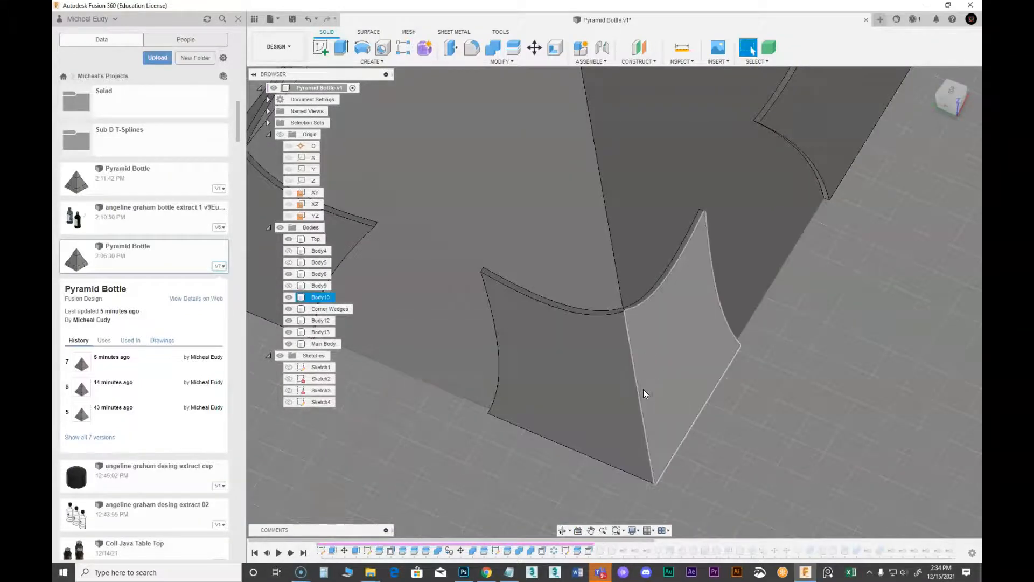
click(291, 553)
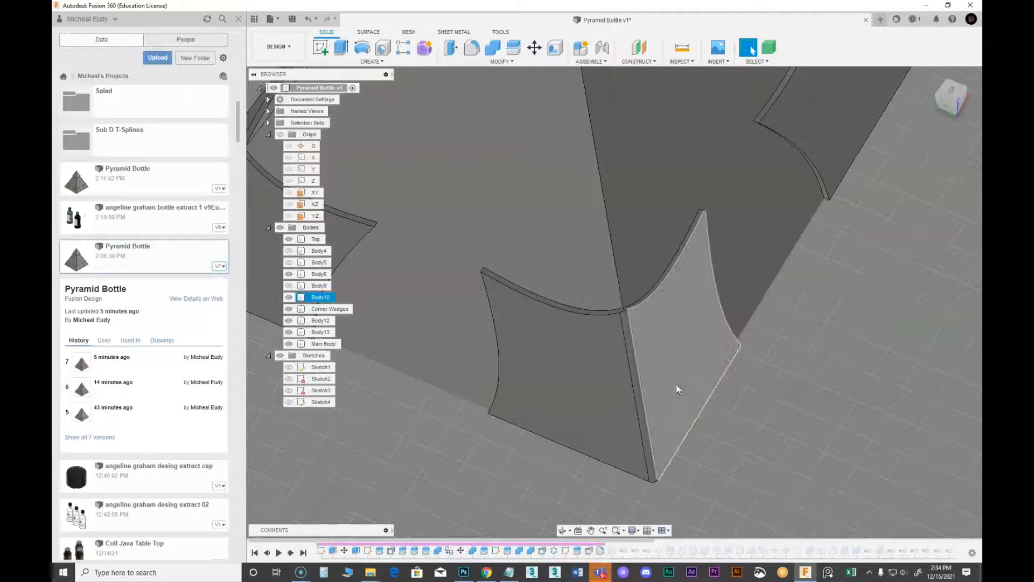
Advance the timeline by one more feature and examine the front corner panel's edges up close.
click(292, 553)
scroll(487, 452, down, 3)
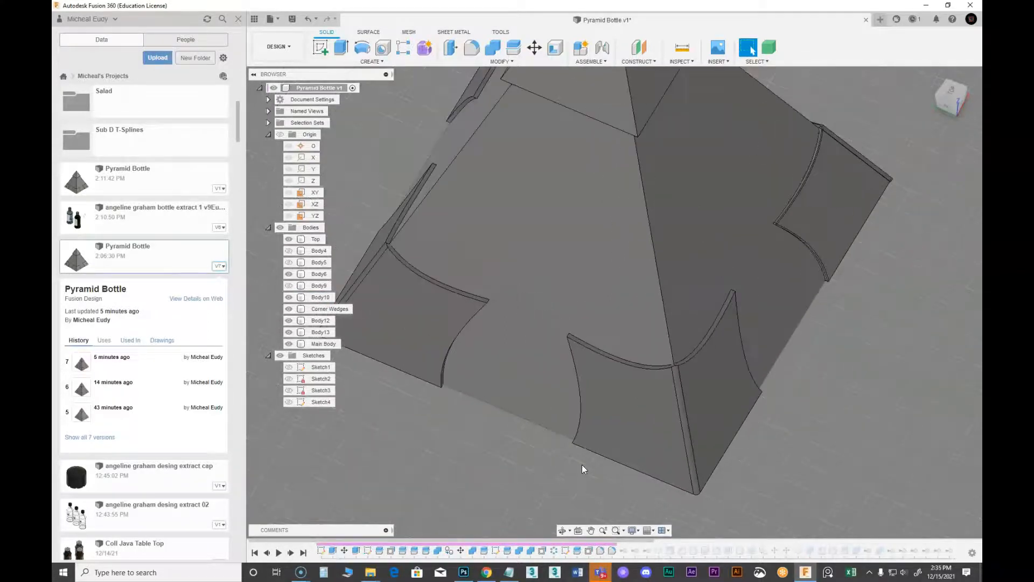
shift+middle_drag(470, 340, 595, 392)
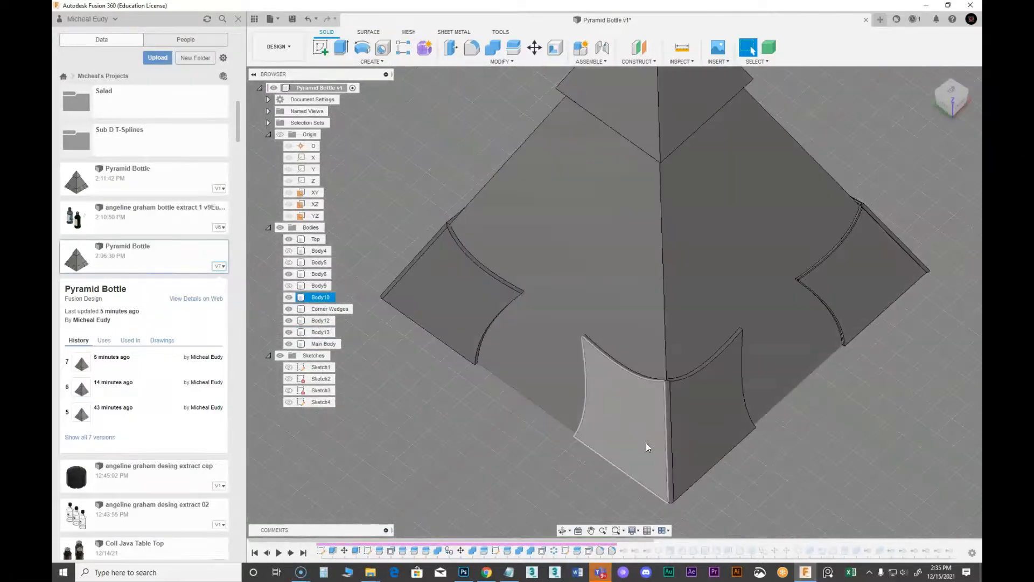
scroll(661, 425, up, 3)
scroll(662, 425, up, 1)
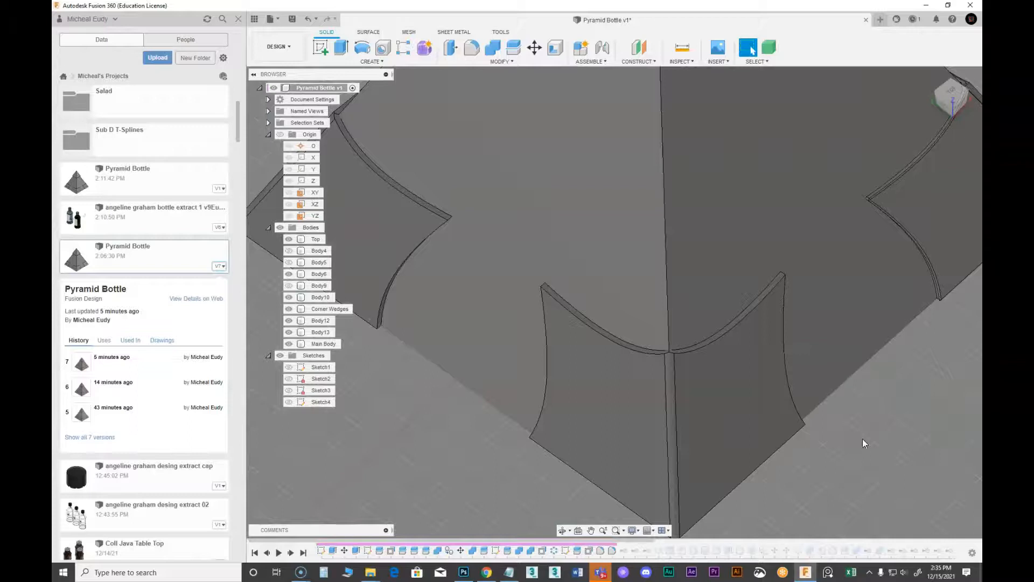
middle_drag(681, 470, 618, 424)
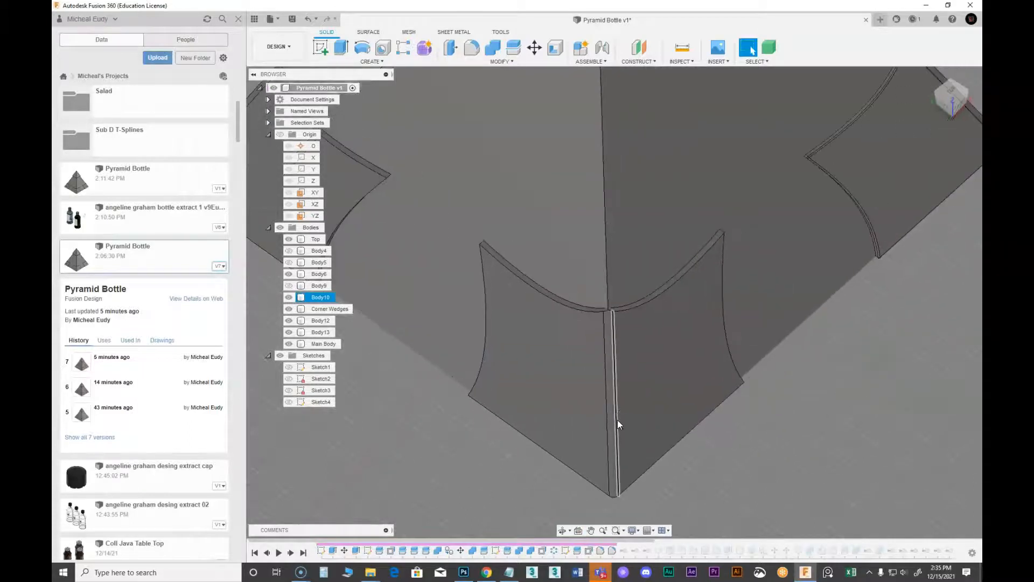
Advance the timeline through the removal of the corner panel bodies and their repeated circular pattern.
click(290, 553)
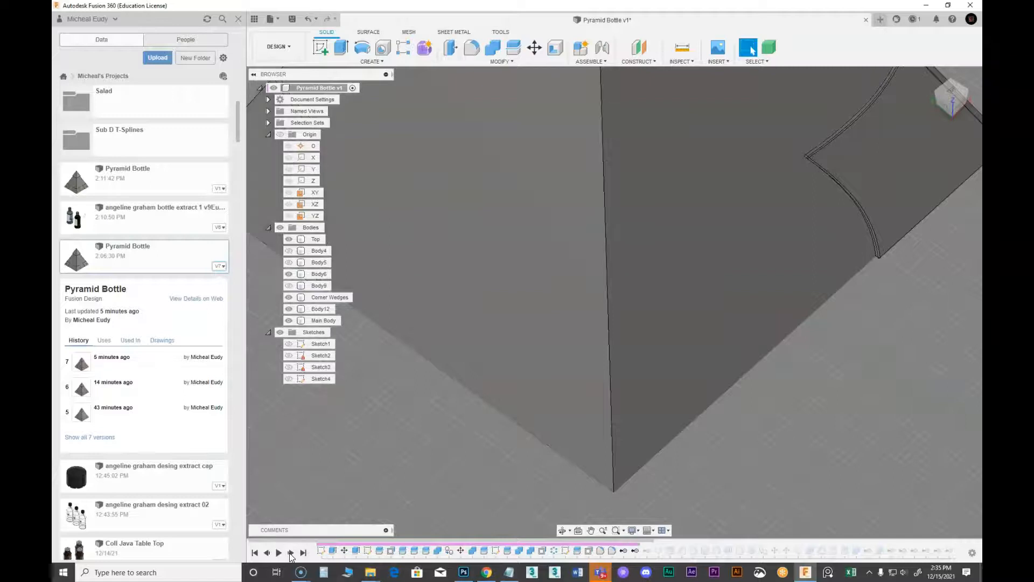
click(290, 553)
scroll(444, 401, down, 2)
middle_drag(531, 529, 566, 462)
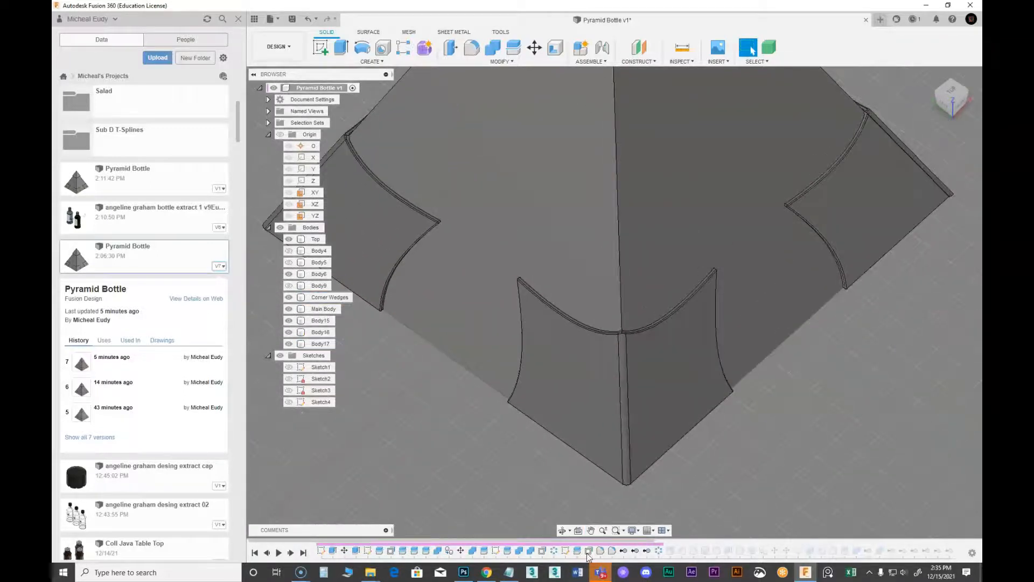
Examine the rounded upper and corner edges of the patterned front corner panel up close.
scroll(578, 392, up, 3)
scroll(578, 392, up, 2)
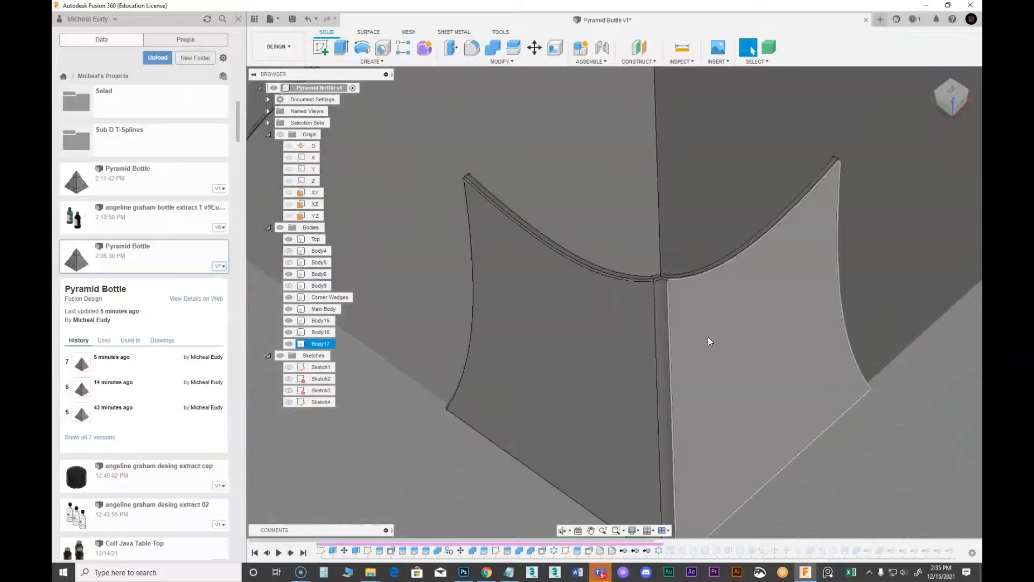
scroll(624, 287, up, 2)
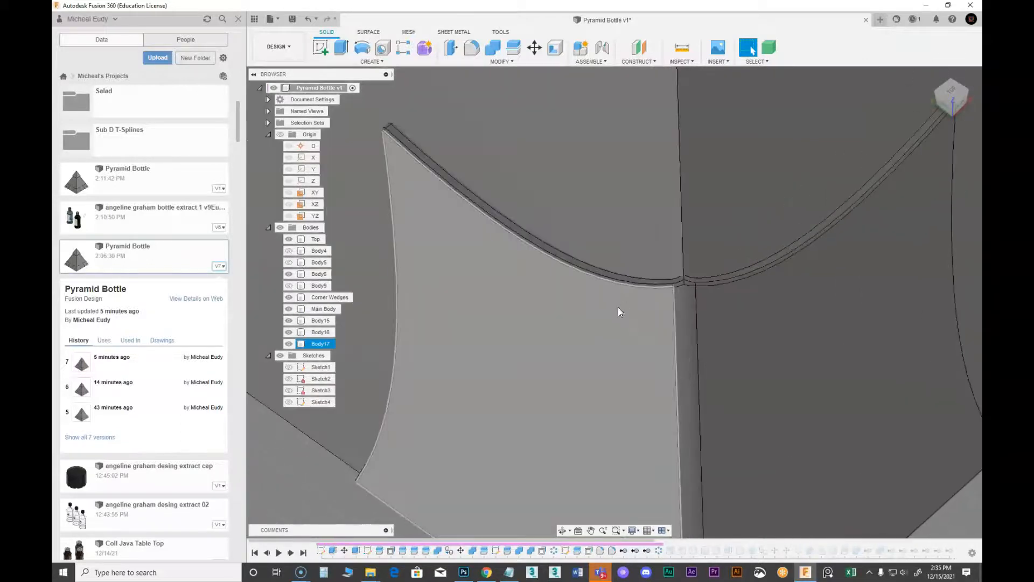
shift+middle_drag(618, 310, 657, 296)
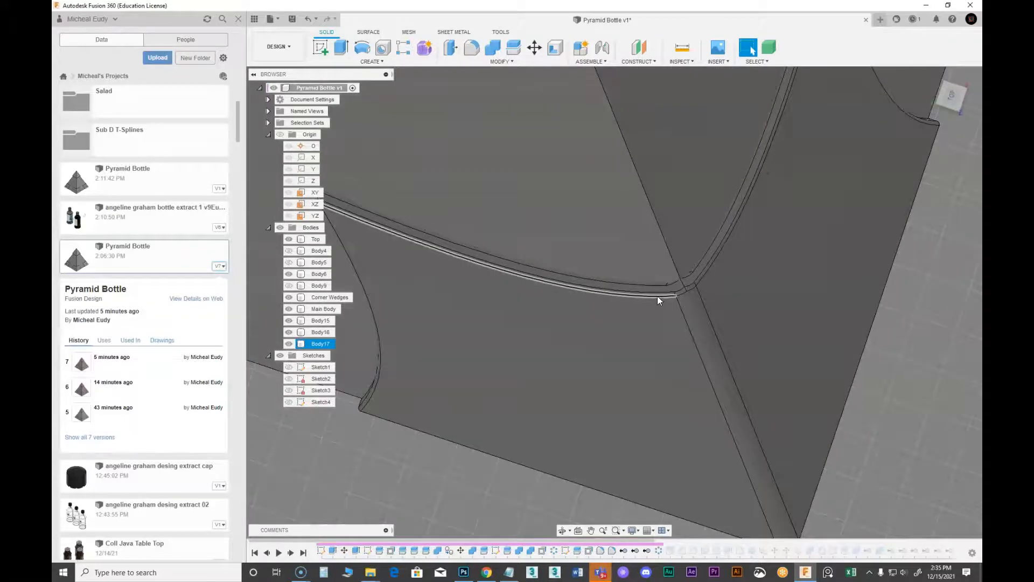
shift+middle_drag(659, 434, 627, 316)
Advance the timeline to Scale1 and view its non-uniform scale settings without changing them.
click(708, 486)
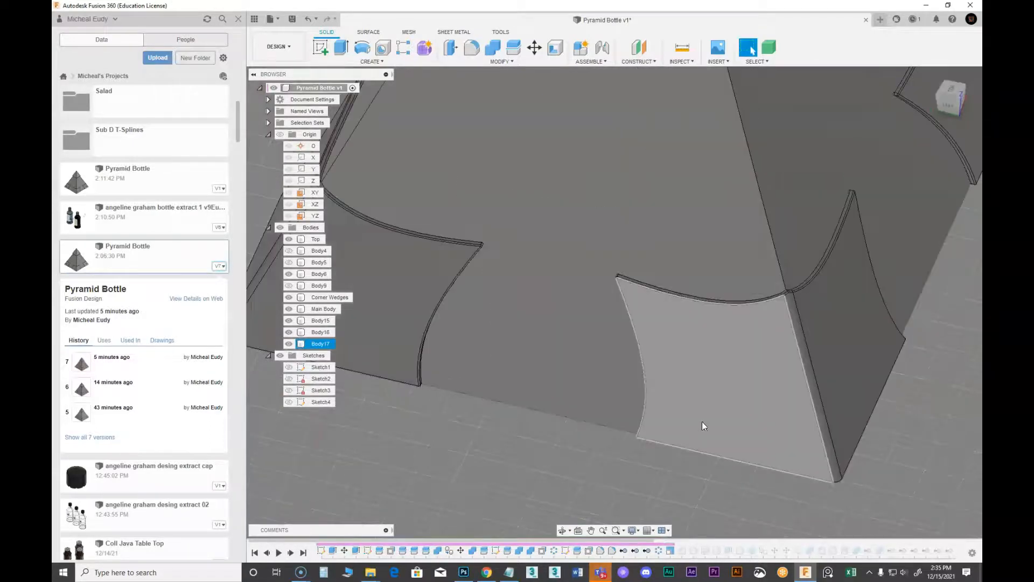
scroll(705, 401, down, 4)
mouse_move(741, 379)
middle_down()
mouse_move(727, 430)
mouse_move(669, 371)
middle_up()
scroll(748, 401, down, 2)
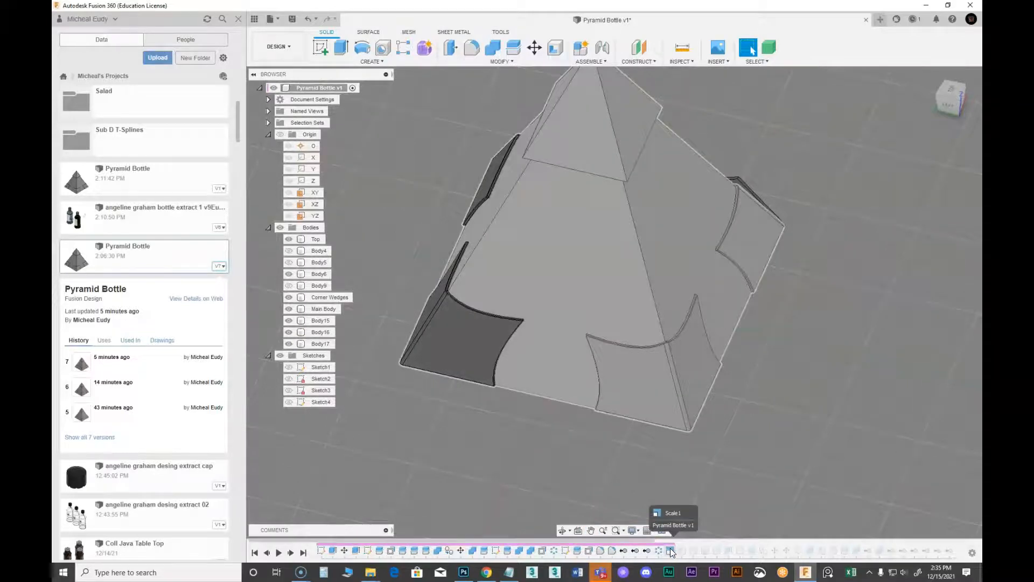
right_click(669, 548)
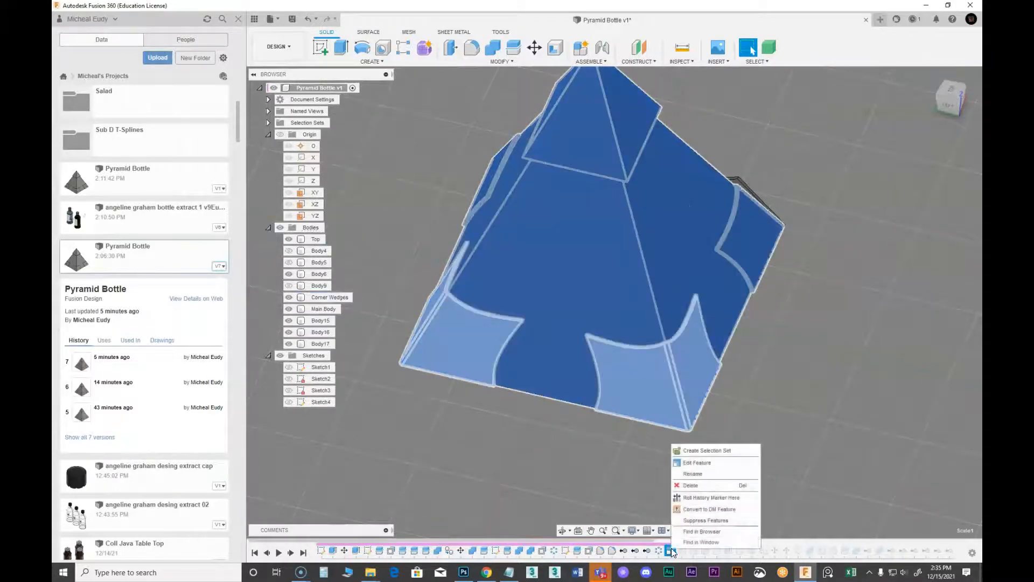
click(710, 464)
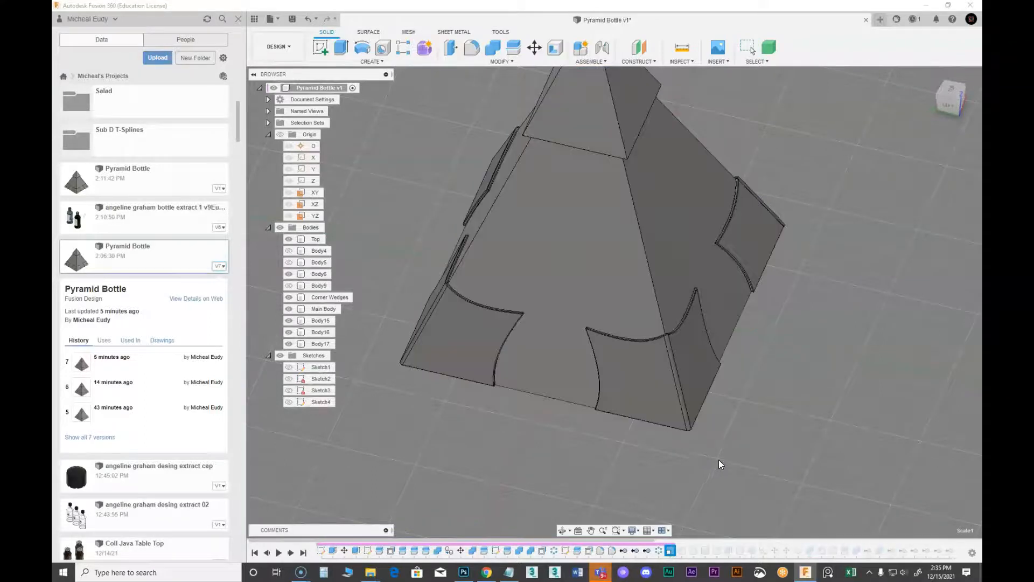
shift+middle_drag(773, 400, 736, 423)
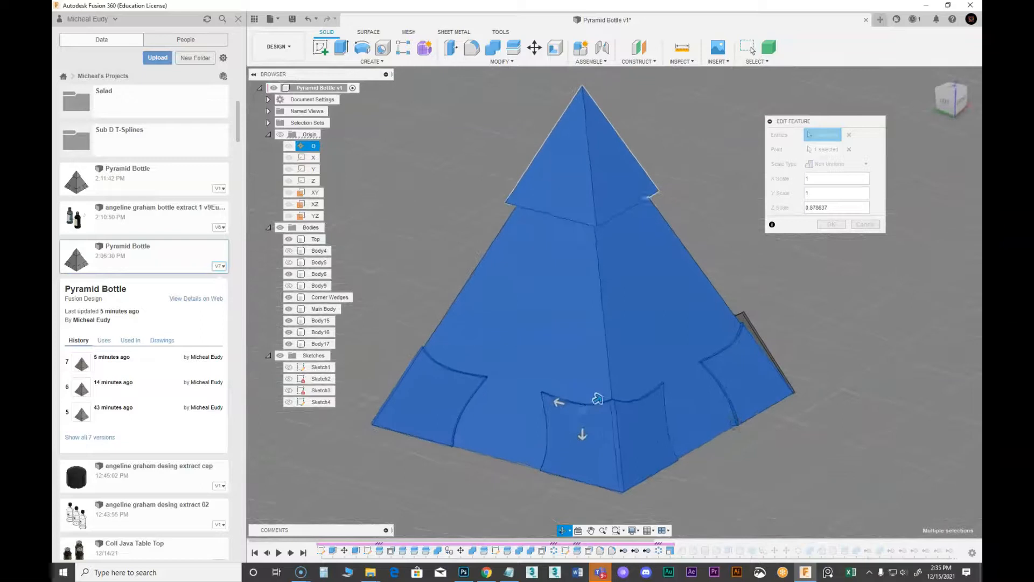
click(866, 224)
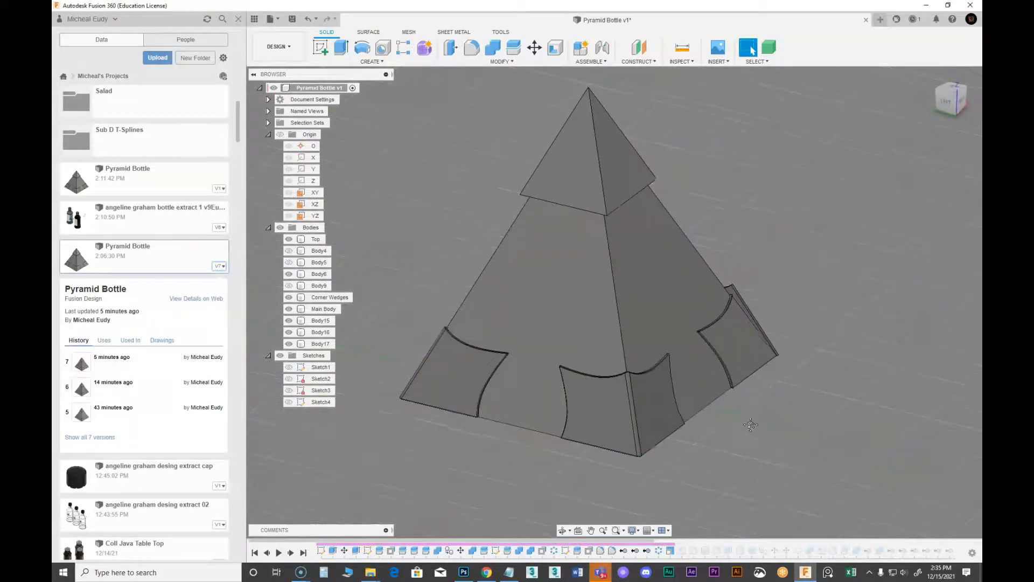
Preview the timeline feature after Scale1, return to Scale1, and view the pyramid from the side.
click(291, 553)
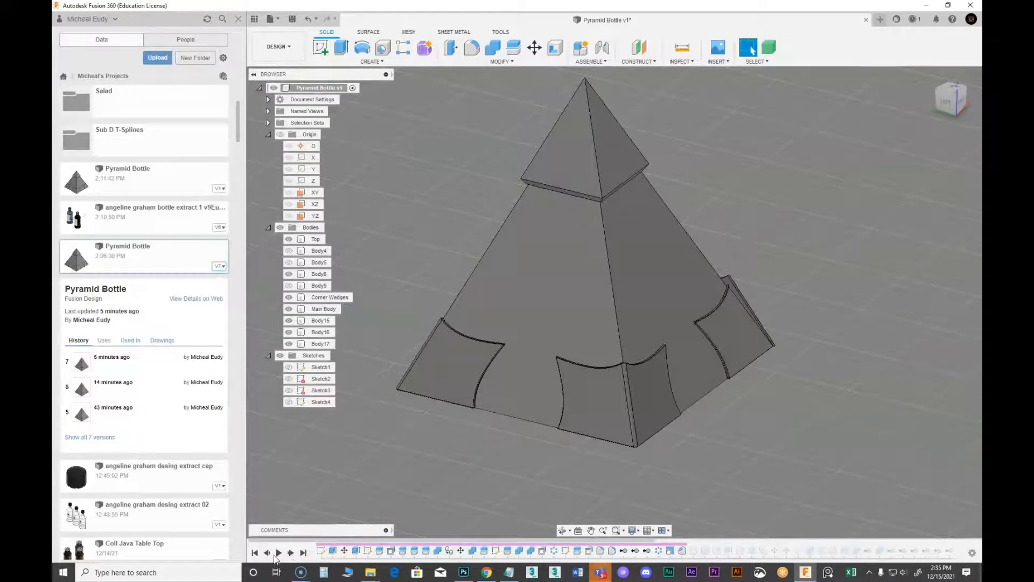
click(267, 553)
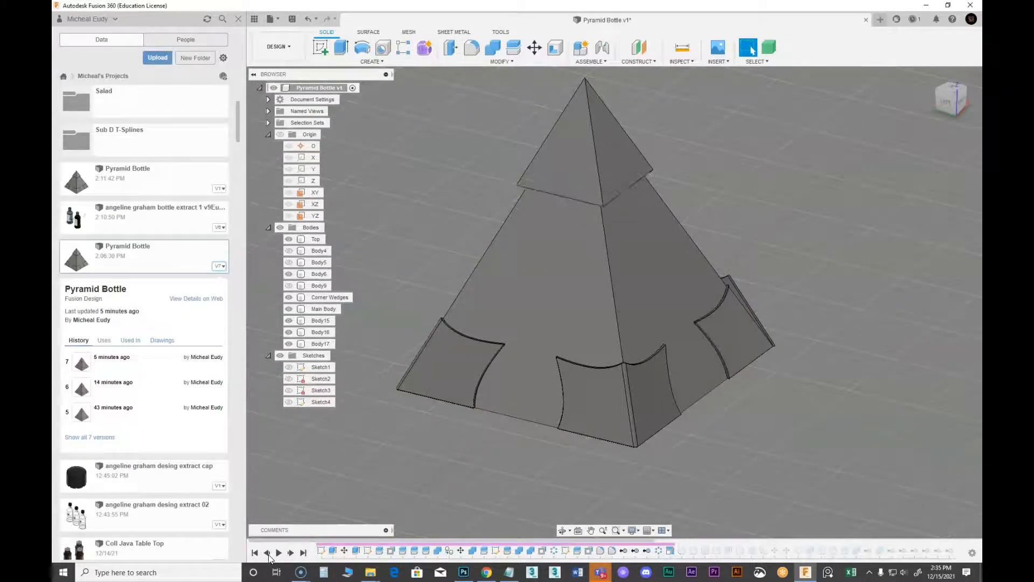
shift+middle_drag(548, 461, 615, 186)
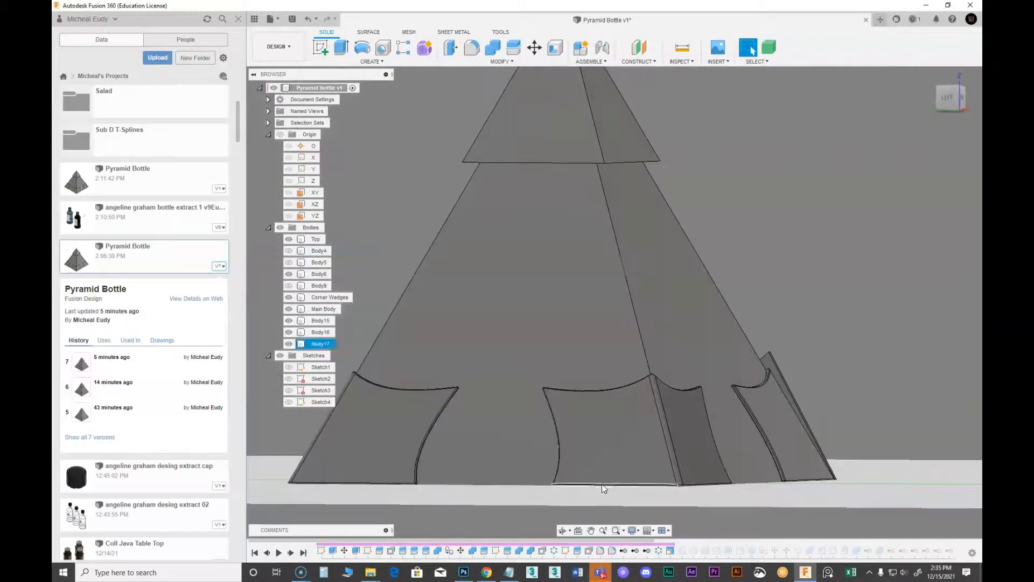
Inspect the pyramid from below and advance the timeline through the two edge features on the Top body.
click(649, 531)
click(658, 472)
middle_drag(605, 300, 602, 273)
shift+middle_drag(625, 206, 625, 156)
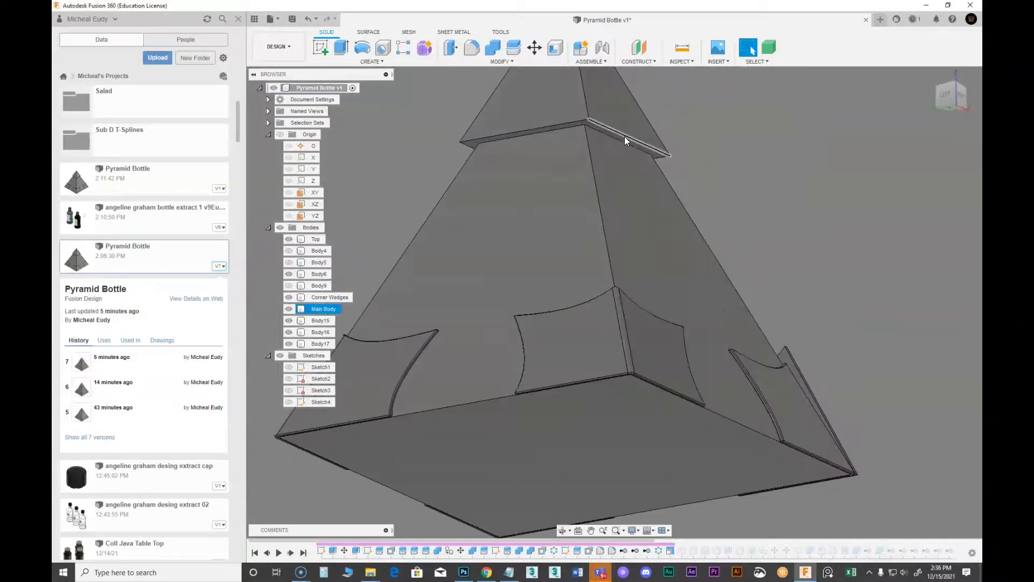
click(291, 553)
mouse_move(683, 148)
middle_down()
mouse_move(754, 254)
mouse_move(740, 353)
mouse_move(713, 376)
mouse_move(669, 354)
middle_up()
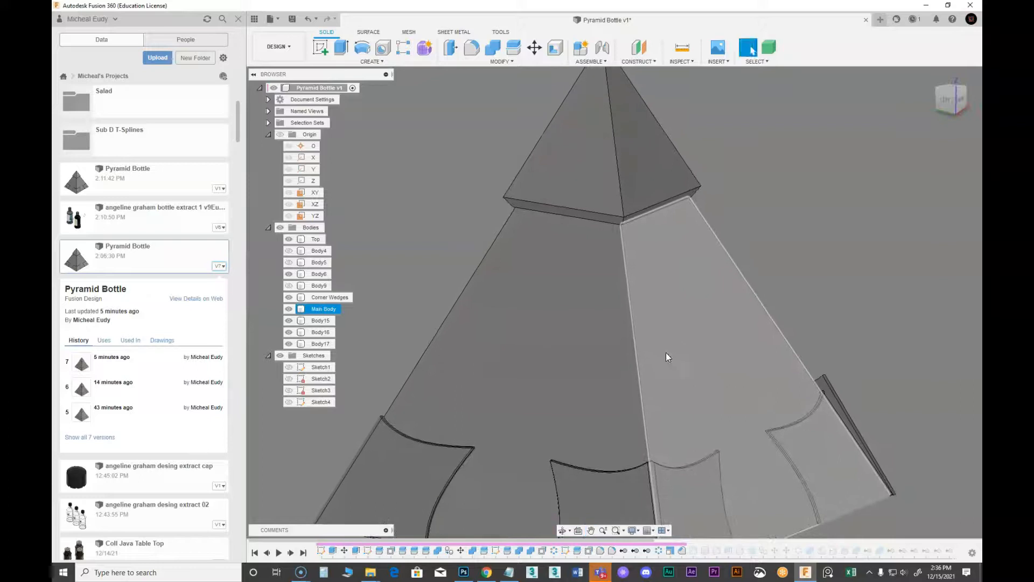
click(291, 553)
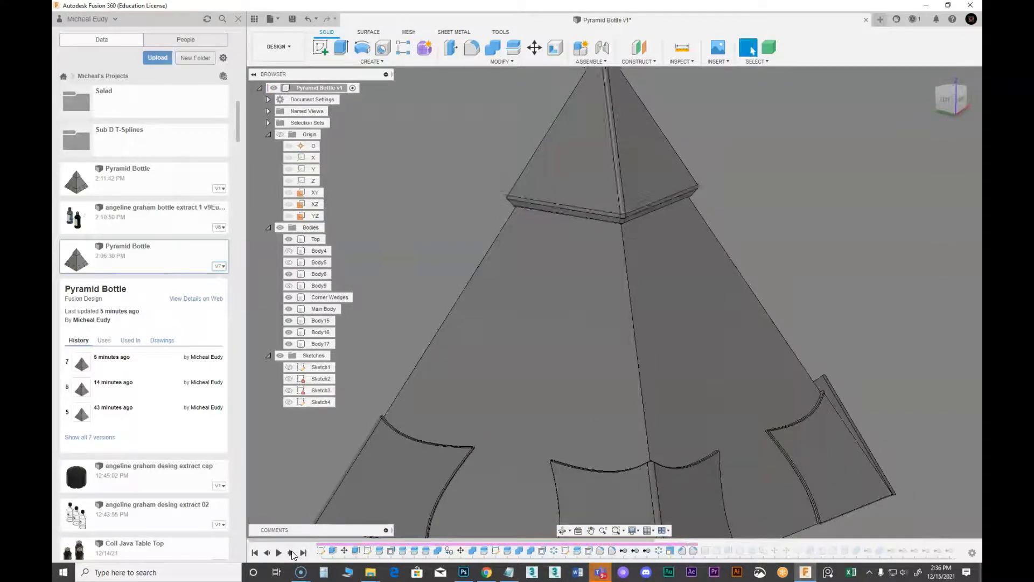
Advance the timeline to the hole in Top, hide the Main Body and view Top's underside.
middle_drag(745, 154, 691, 249)
shift+middle_drag(558, 253, 706, 270)
scroll(632, 289, up, 1)
shift+middle_drag(632, 289, 567, 412)
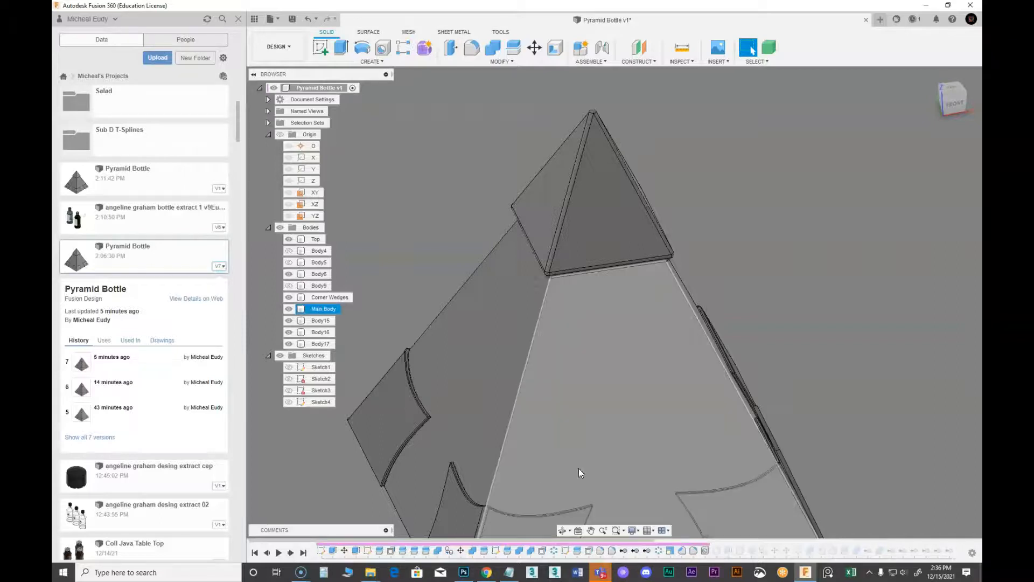
middle_drag(579, 468, 591, 454)
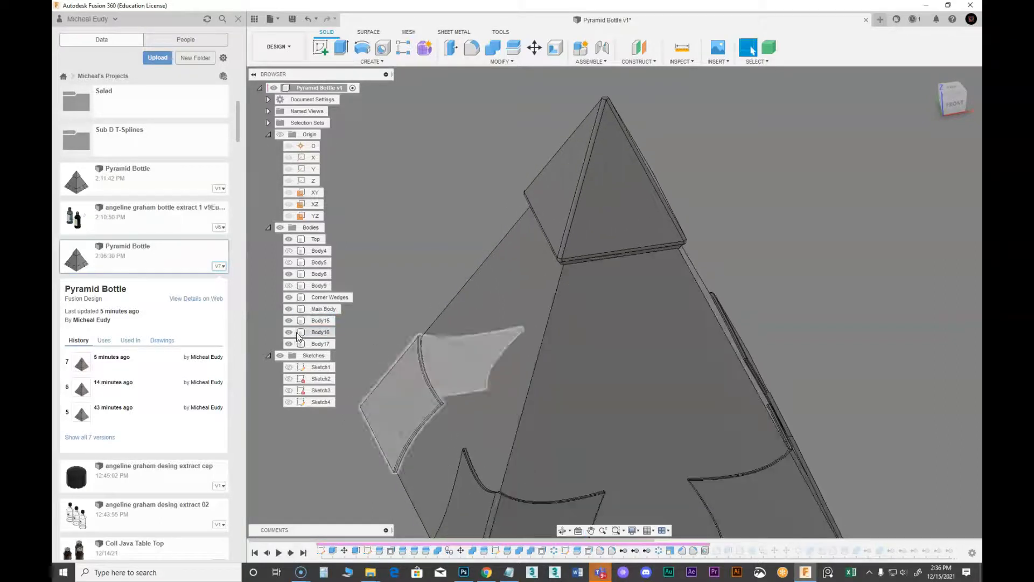
click(539, 332)
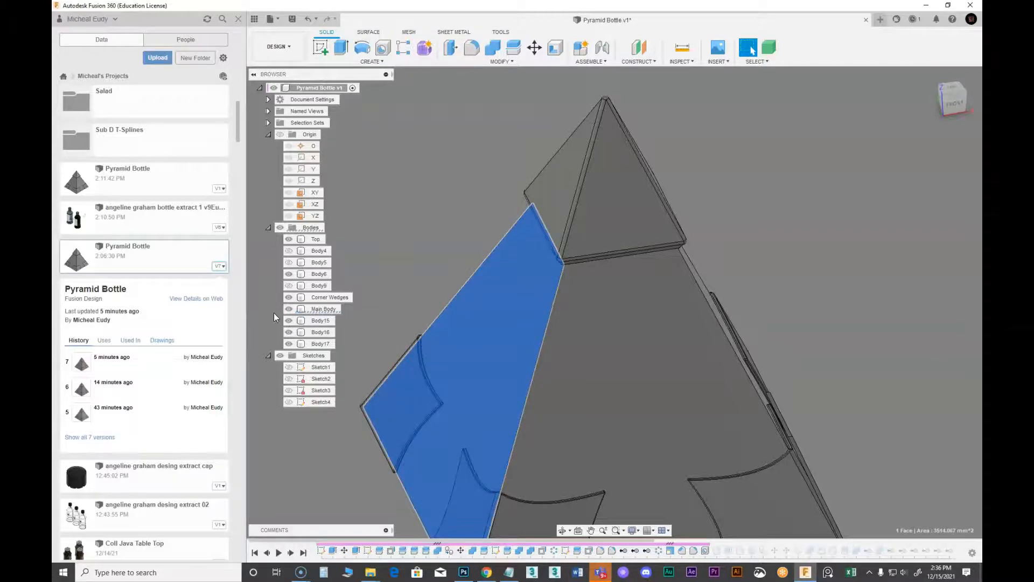
click(289, 309)
click(405, 268)
shift+middle_drag(483, 346, 580, 319)
scroll(579, 319, up, 3)
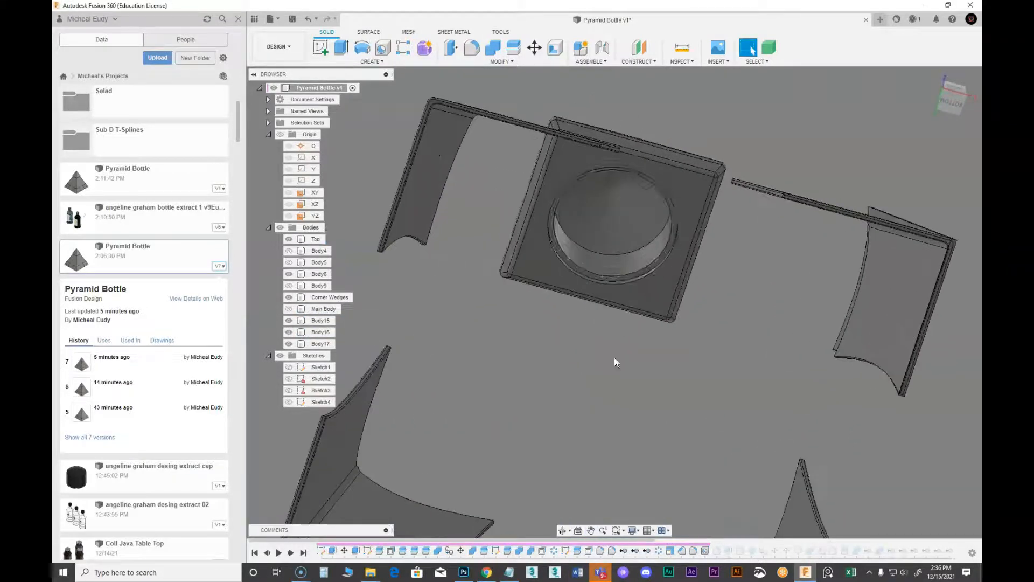
scroll(616, 359, up, 2)
View the settings of the hole feature in Top's underside without changing them.
right_click(706, 548)
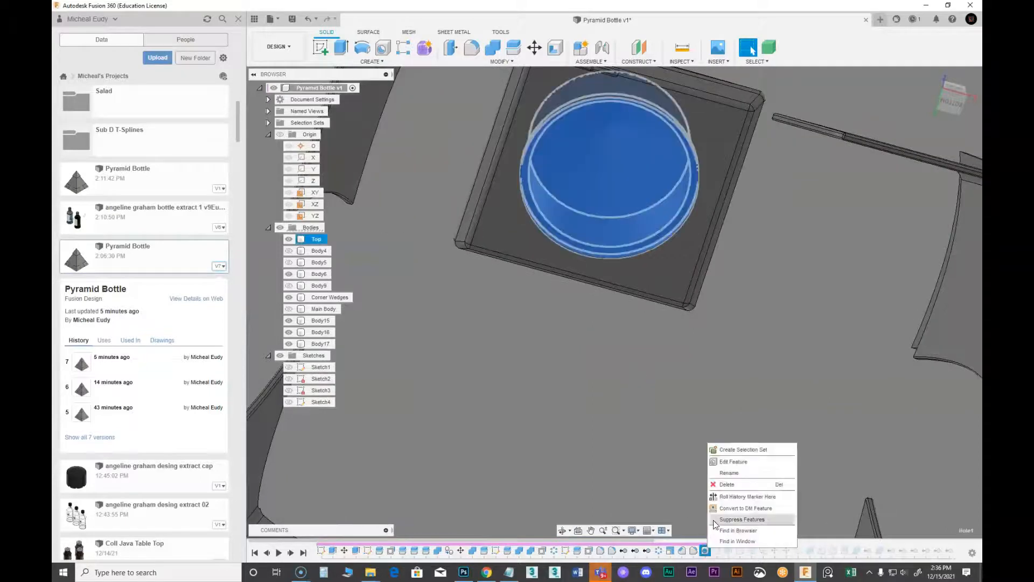
click(731, 464)
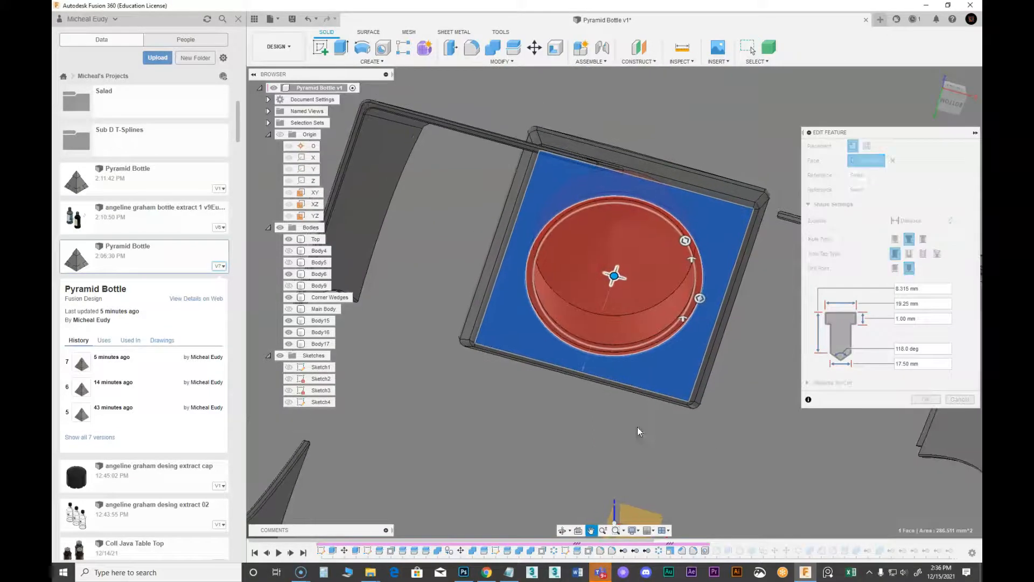
shift+middle_drag(639, 308, 594, 322)
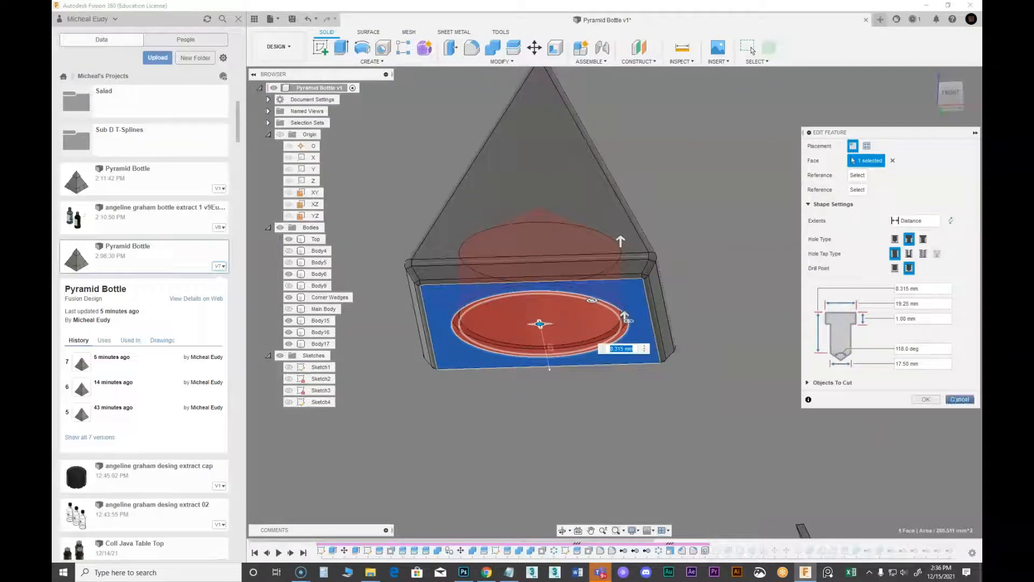
click(955, 399)
Examine the hole in Top from below, advance the timeline to the Main Body fillet and show the Main Body again.
shift+middle_drag(539, 377, 551, 289)
click(565, 385)
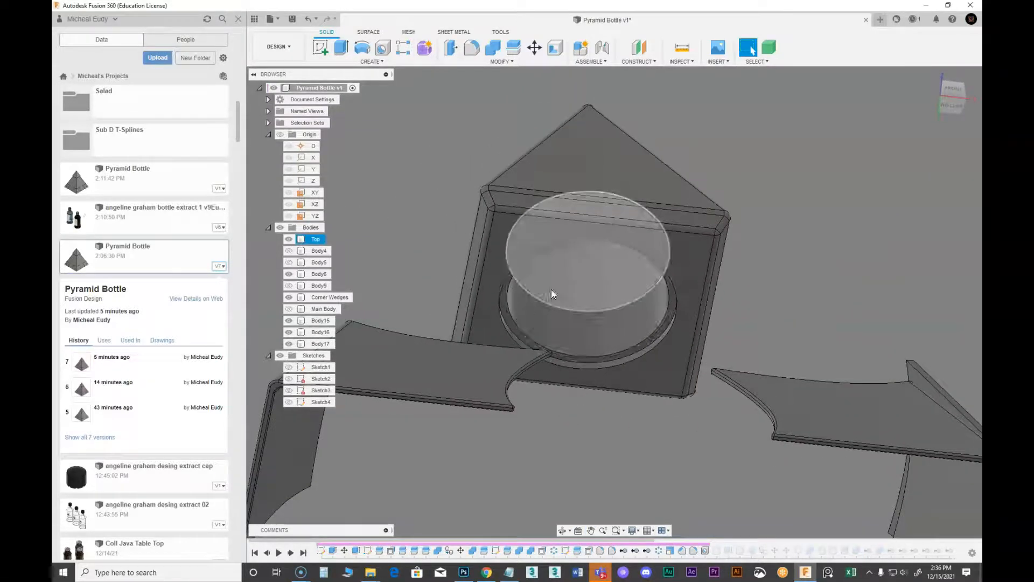
click(597, 463)
middle_drag(597, 463, 631, 363)
click(583, 272)
click(636, 405)
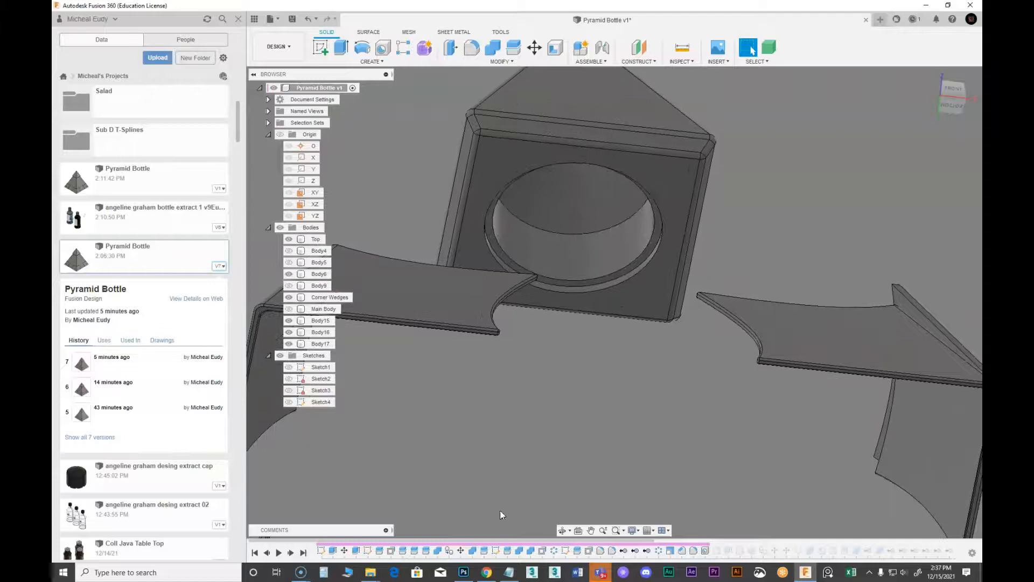
mouse_move(571, 381)
shift+middle_down()
mouse_move(585, 407)
mouse_move(585, 389)
shift+middle_up()
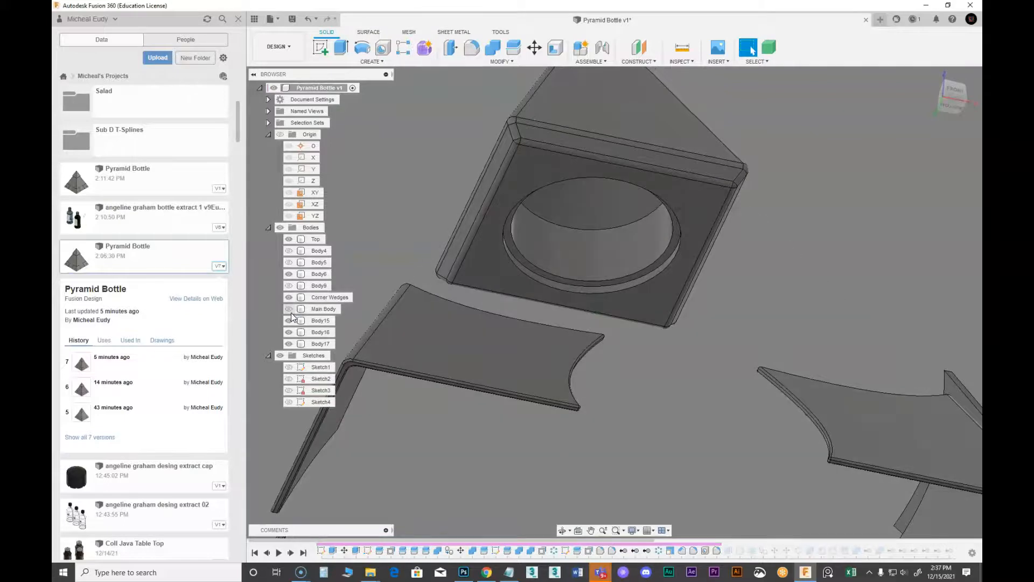
click(288, 309)
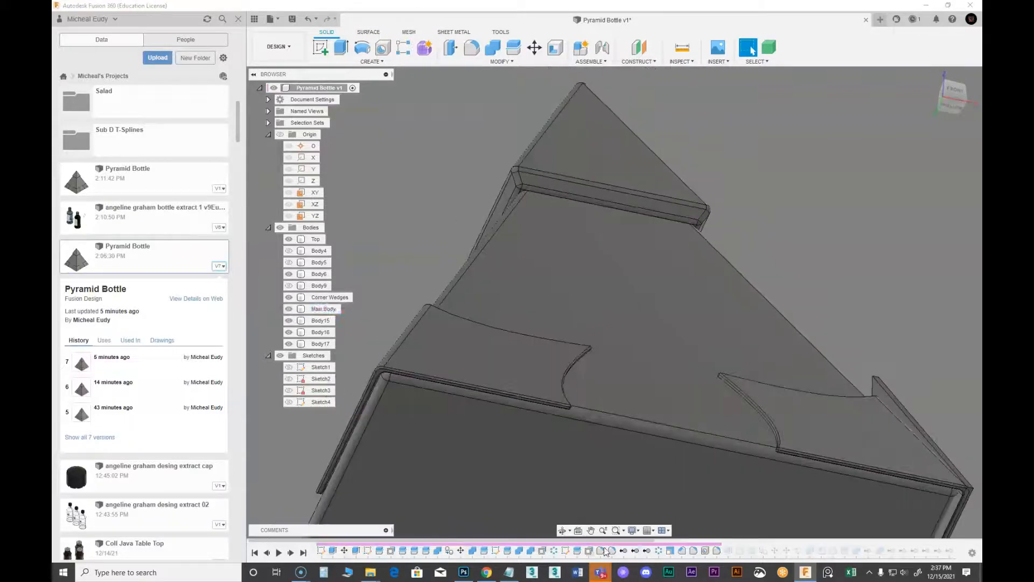
Open the Main Body's edge fillet for editing, inspect its settings and selected edges, and leave it unchanged.
right_click(717, 551)
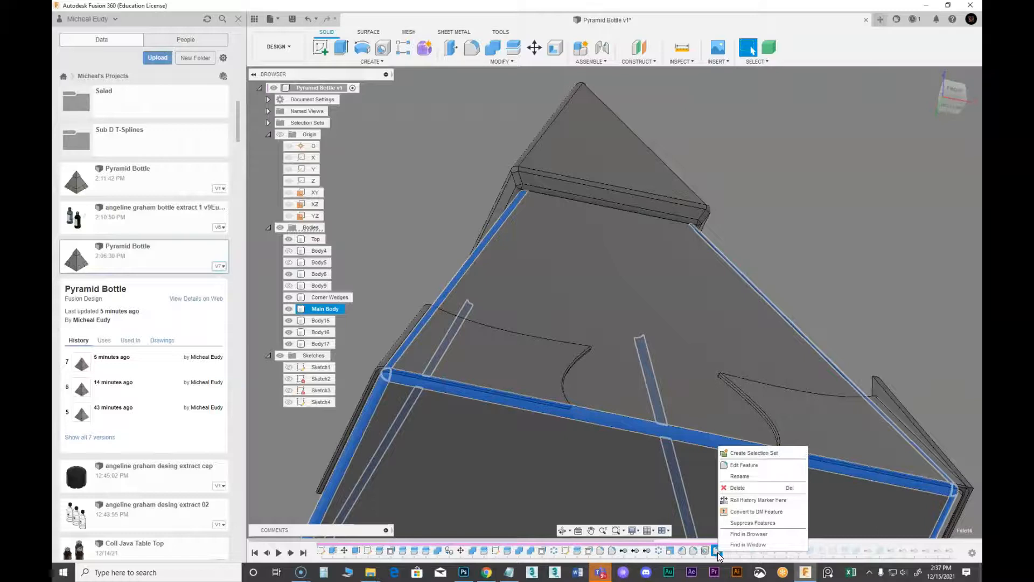
click(736, 463)
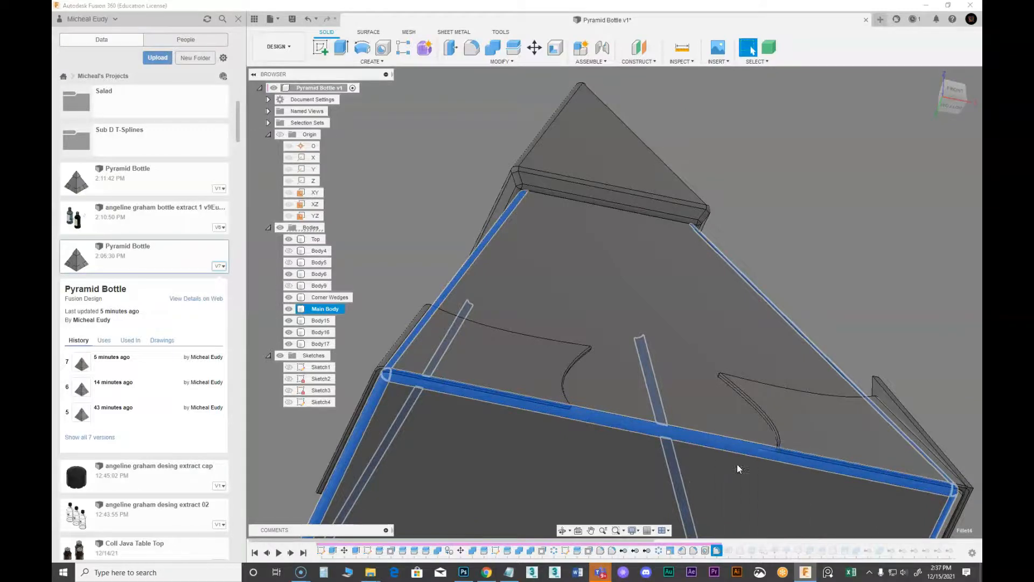
shift+middle_drag(583, 351, 541, 279)
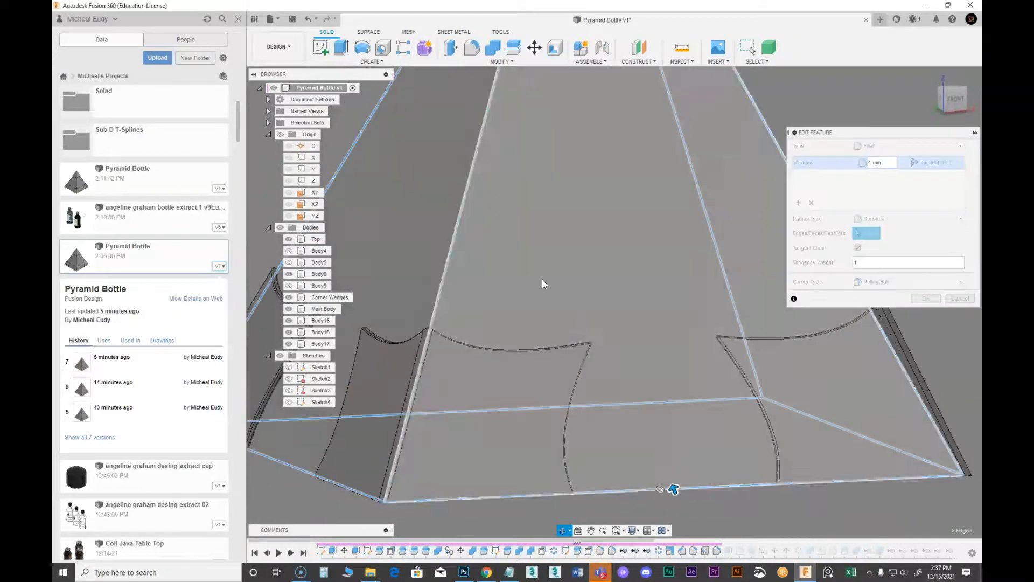
scroll(823, 496, down, 3)
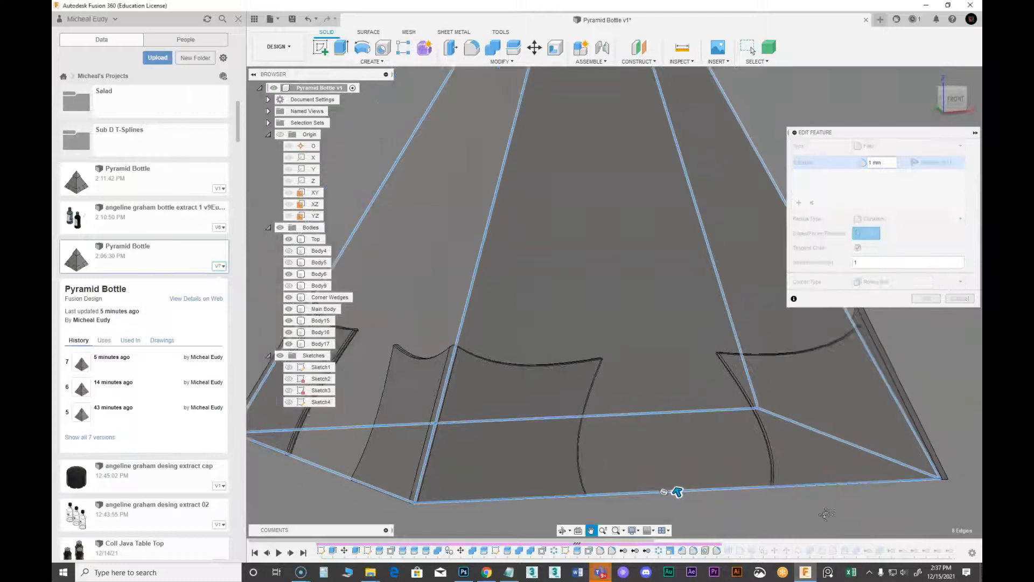
shift+middle_drag(564, 483, 418, 471)
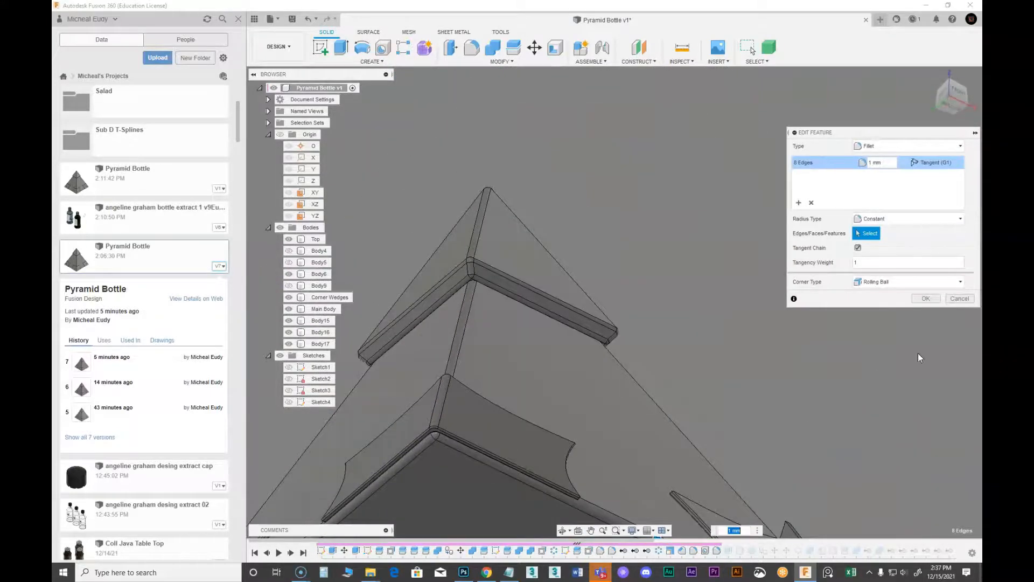
click(959, 299)
Advance the timeline through the extrusion beneath the Main Body and the fillet of its edges.
shift+middle_drag(605, 421, 653, 500)
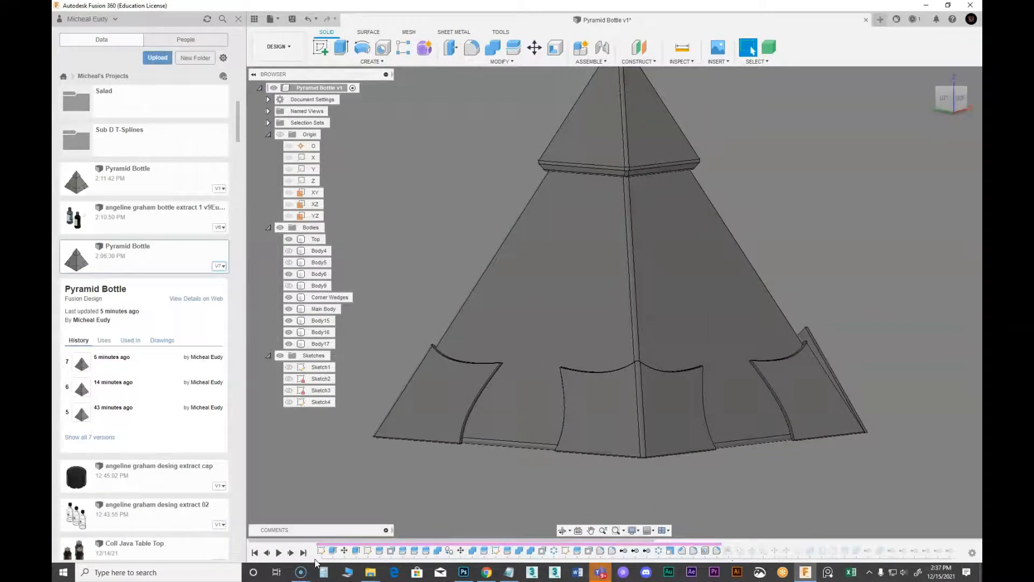
click(291, 552)
shift+middle_drag(761, 513, 635, 397)
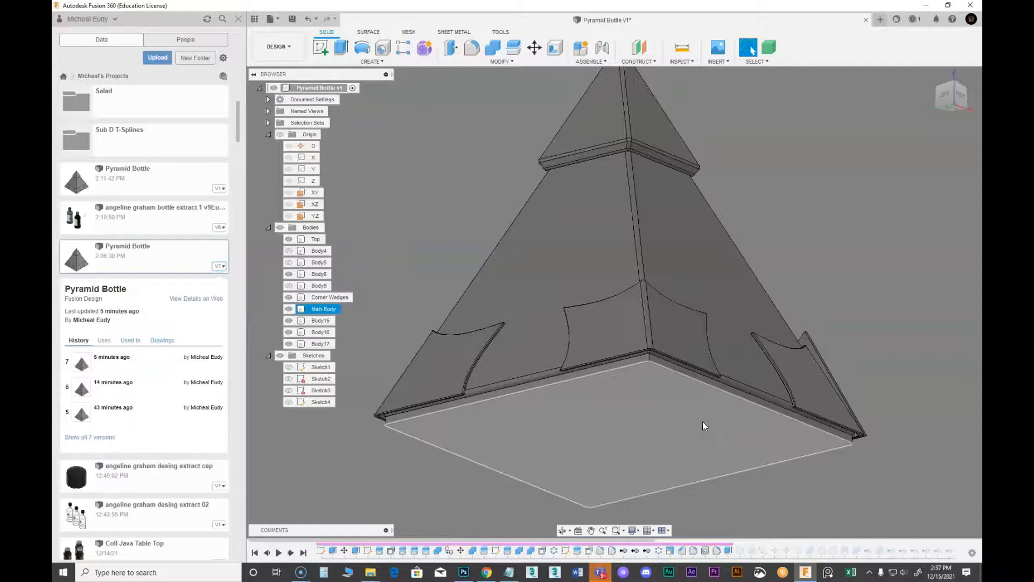
click(291, 552)
shift+middle_drag(607, 379, 787, 350)
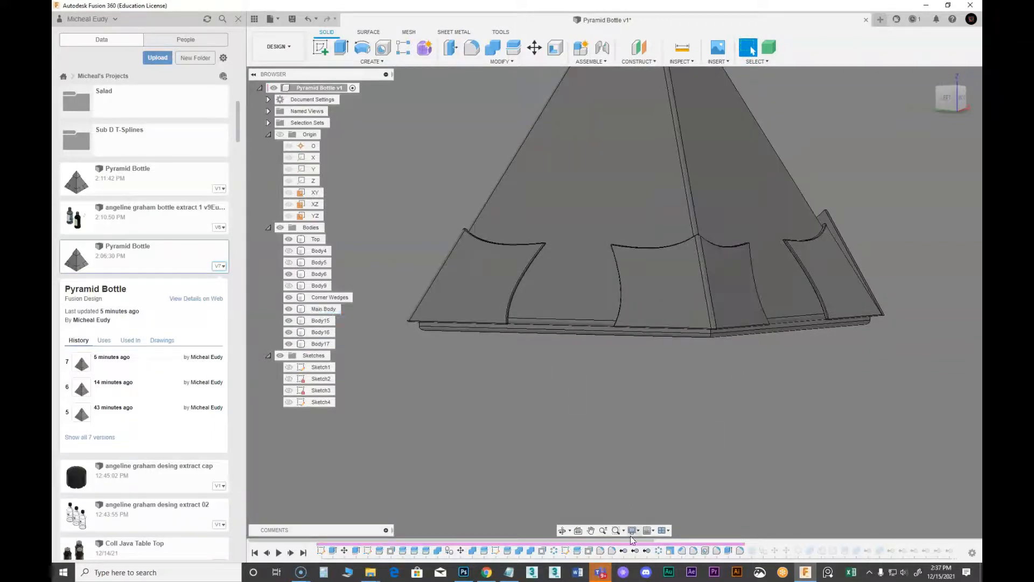
Advance the timeline to the Ball Right sphere and hide Body6 to expose the ball on the corner wedge.
click(290, 553)
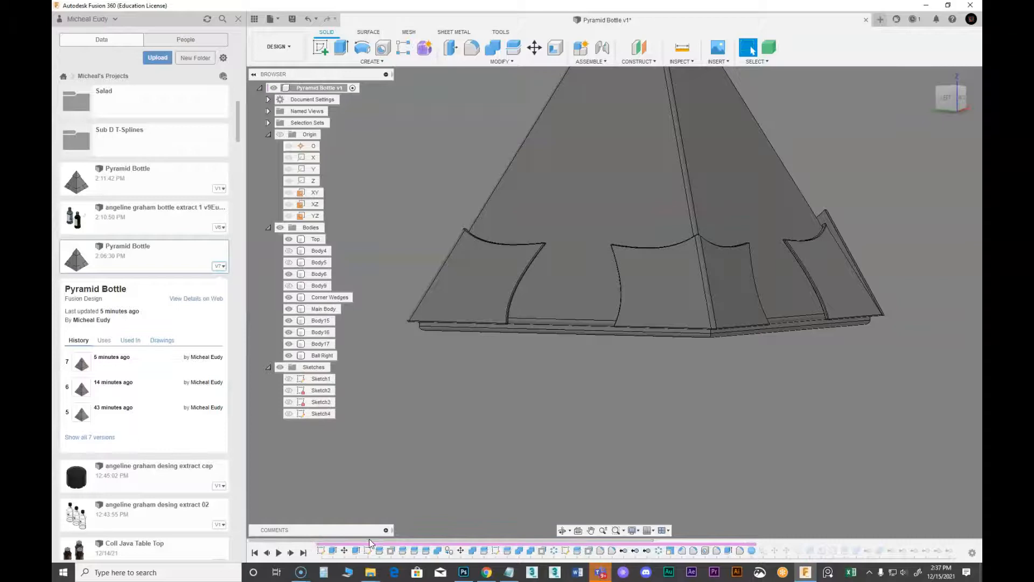
shift+middle_drag(618, 414, 748, 366)
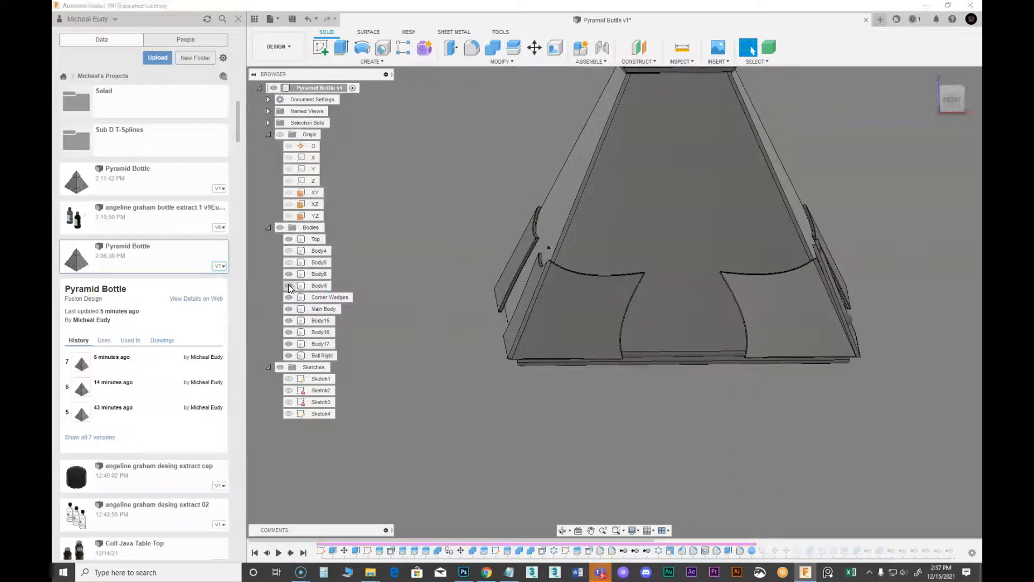
click(290, 263)
click(290, 264)
click(288, 252)
shift+middle_drag(773, 432, 735, 354)
scroll(802, 371, up, 3)
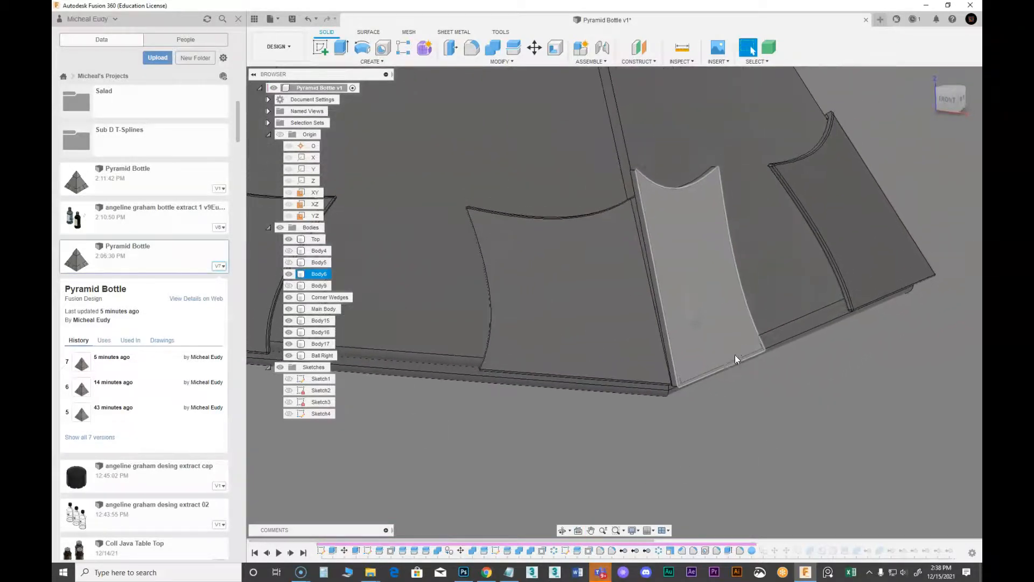
click(673, 231)
click(289, 274)
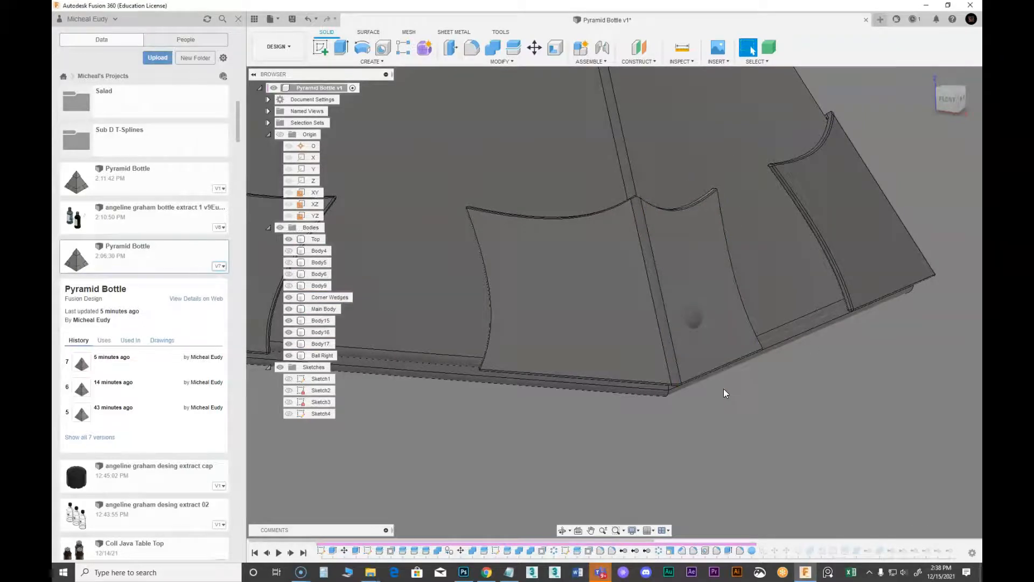
shift+middle_drag(723, 389, 704, 409)
click(742, 332)
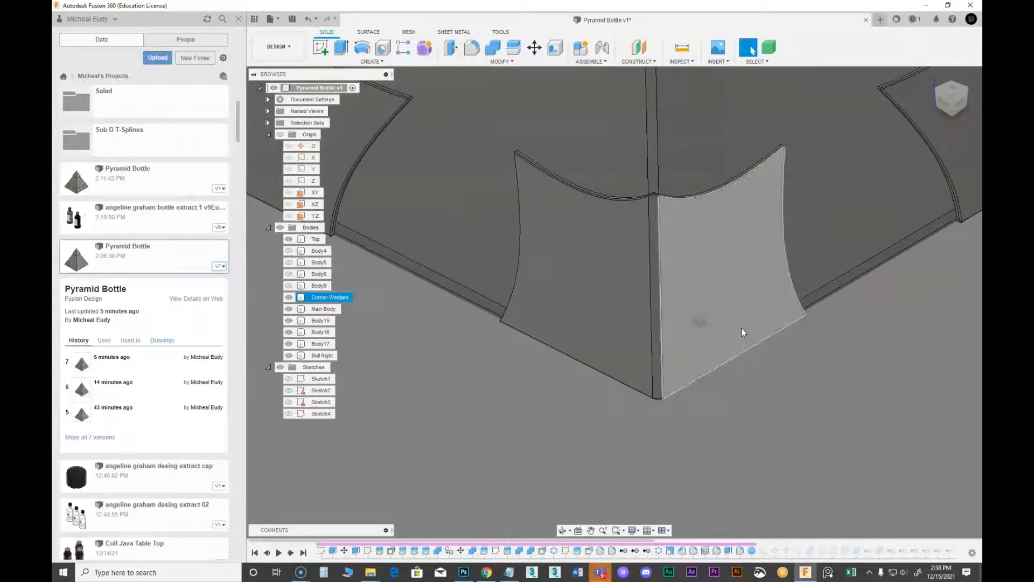
Check the pyramid bottle sketch in the Chrome browser and advance the timeline through copying and moving the ball to the adjacent wedge face.
click(486, 571)
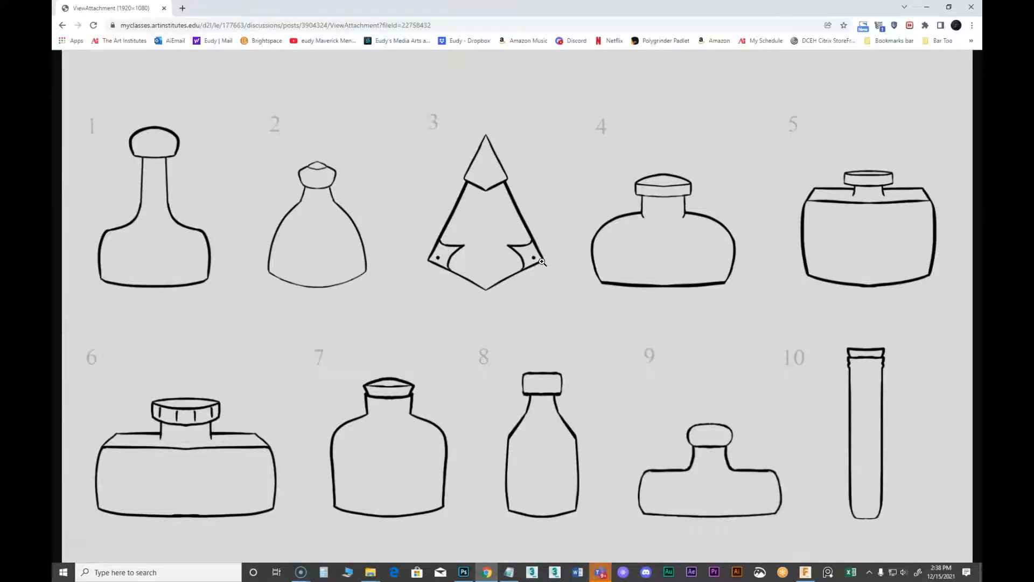
click(924, 8)
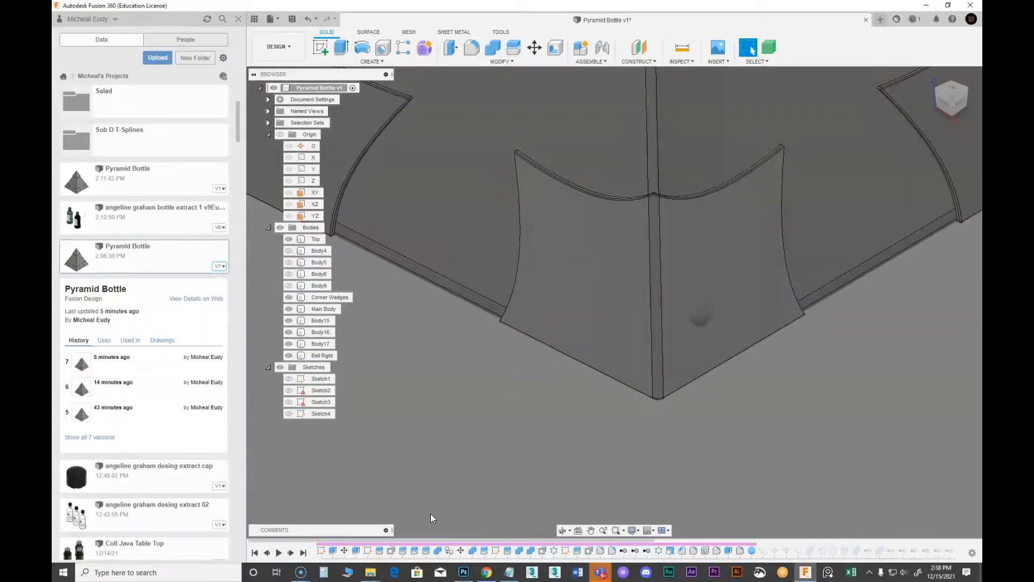
click(291, 552)
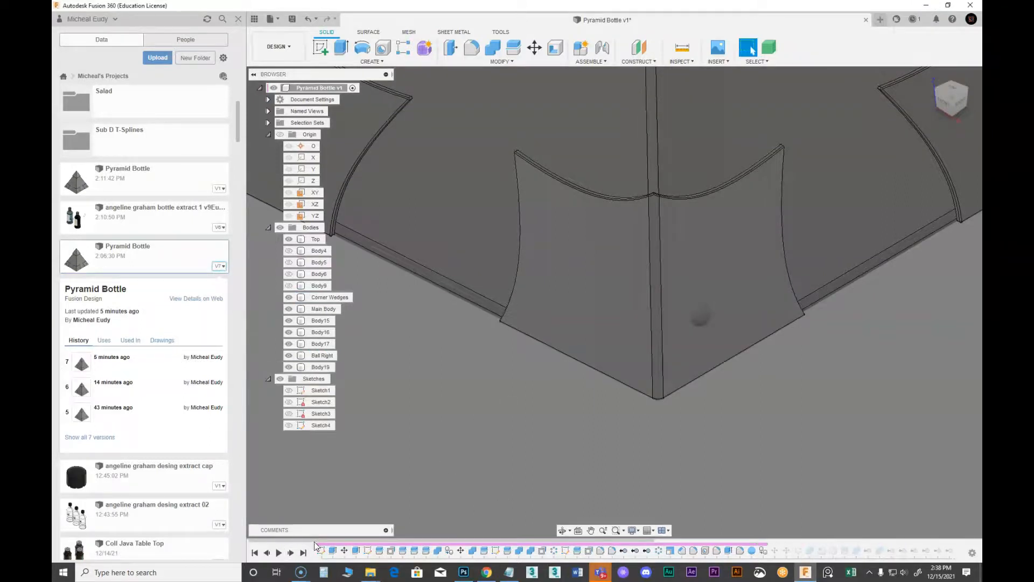
scroll(545, 447, down, 3)
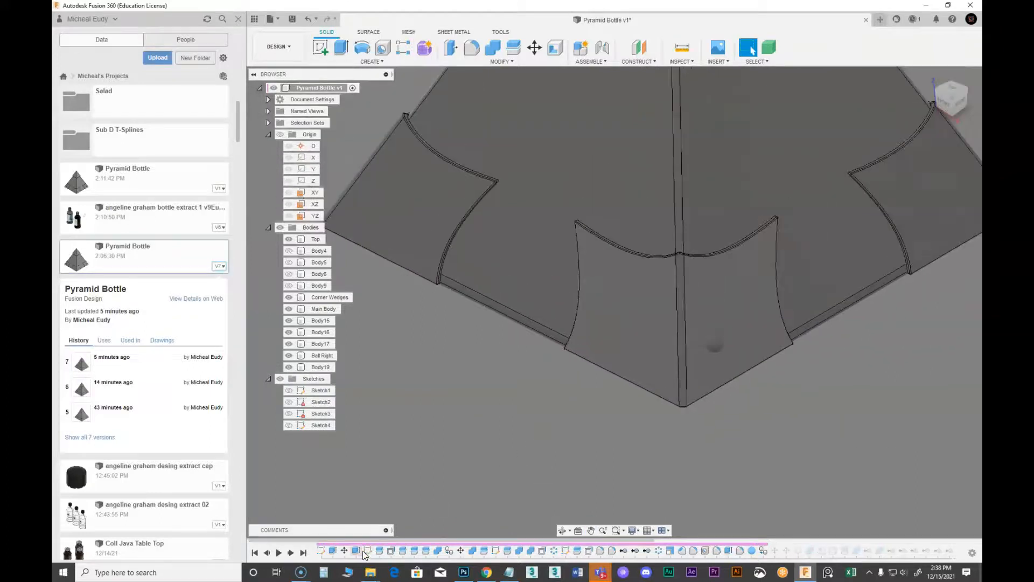
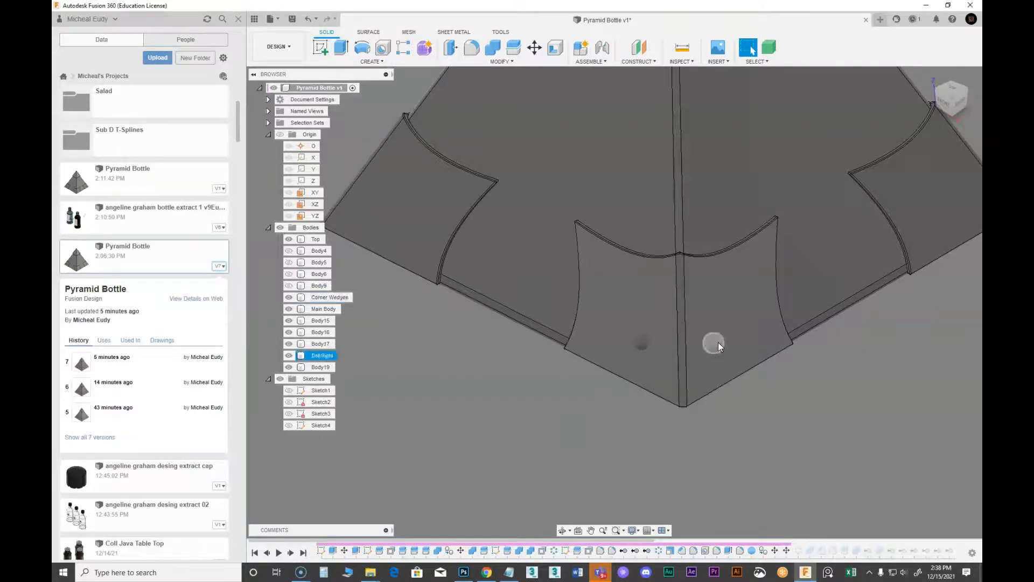
click(636, 344)
scroll(758, 411, up, 1)
middle_drag(758, 411, 547, 476)
scroll(752, 425, up, 1)
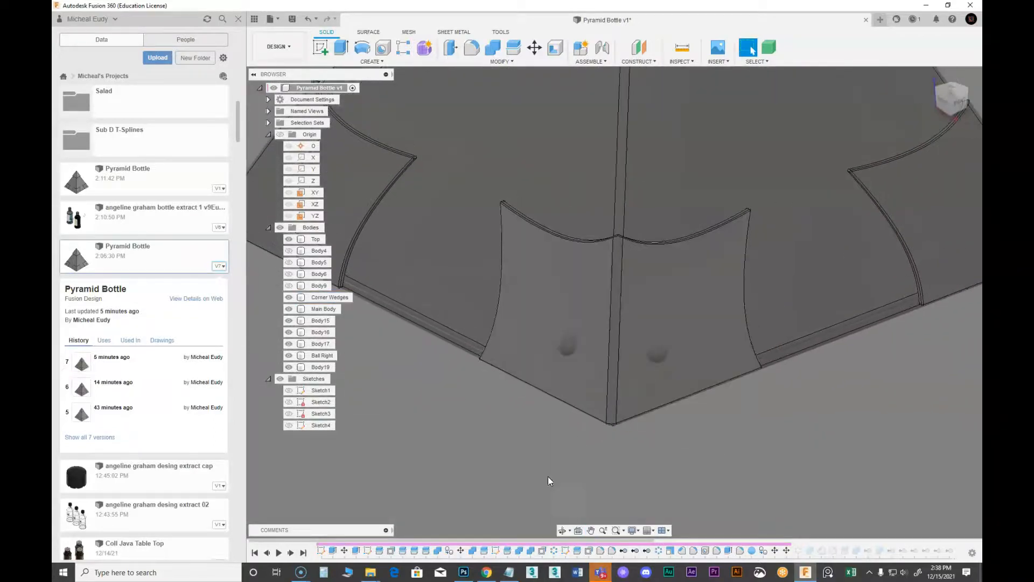
Advance the timeline to the circular pattern of the two balls and view them on the corner wedges.
click(292, 554)
scroll(539, 345, down, 2)
middle_drag(539, 344, 643, 419)
scroll(689, 367, down, 2)
middle_drag(912, 440, 870, 439)
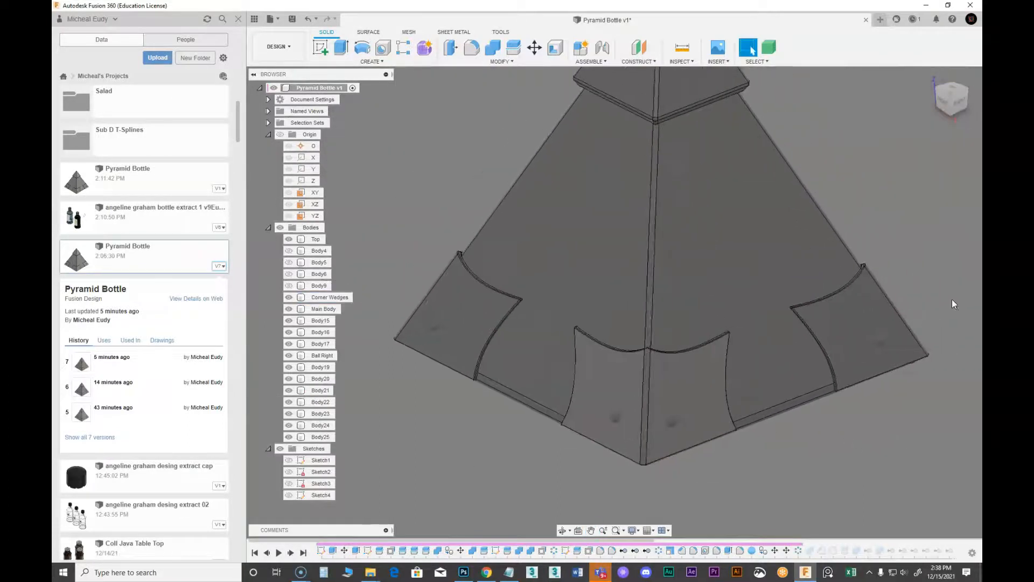
middle_drag(713, 464, 666, 455)
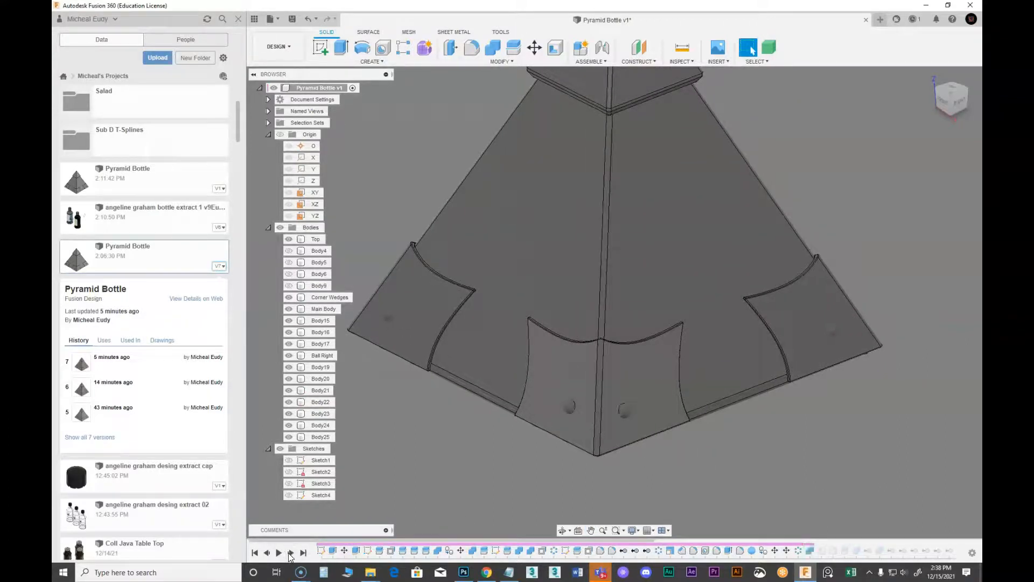
Hide Body19, the ball on the corner wedge, to expose the surface behind it.
scroll(664, 412, up, 2)
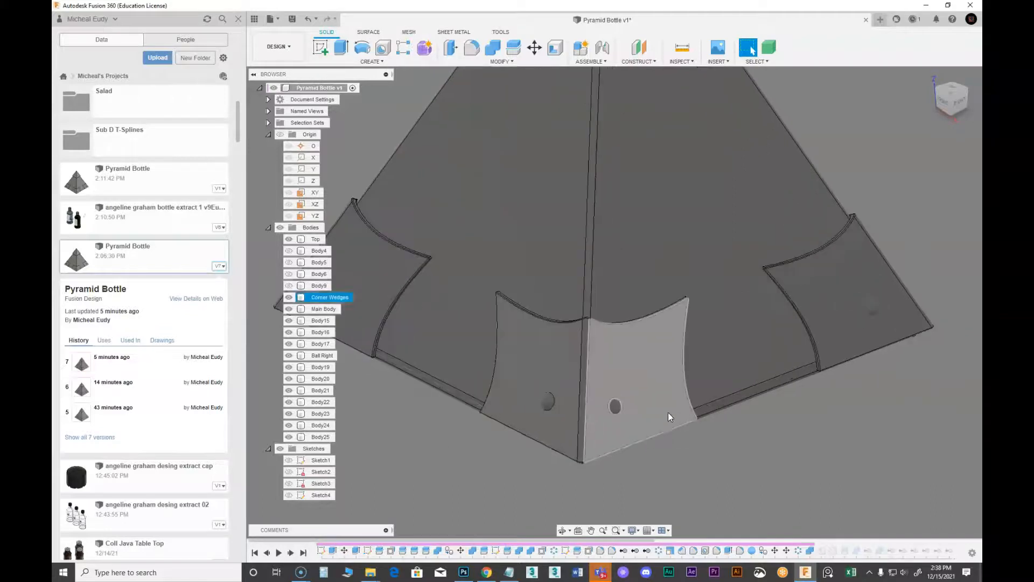
scroll(668, 416, up, 5)
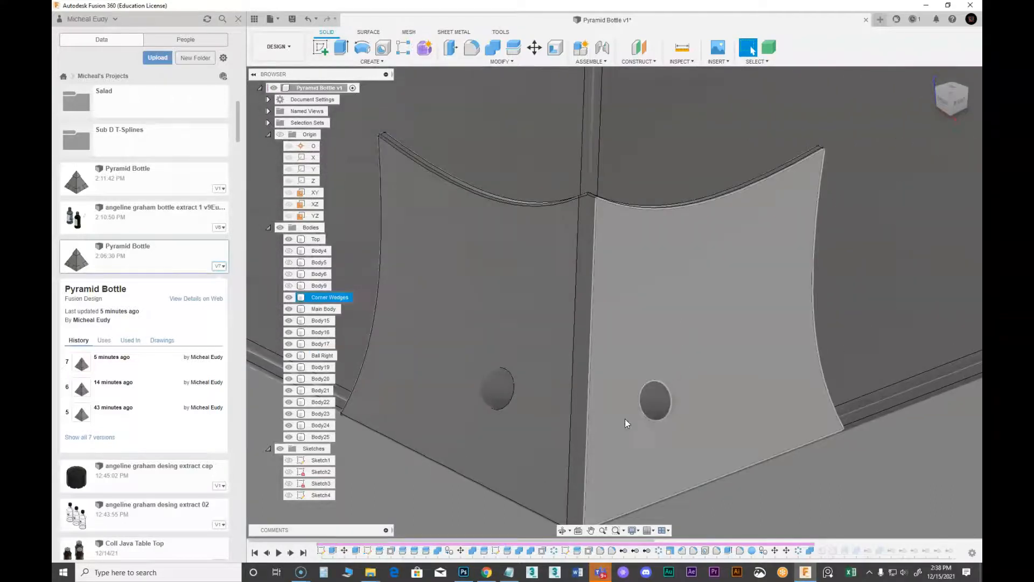
middle_drag(625, 418, 665, 356)
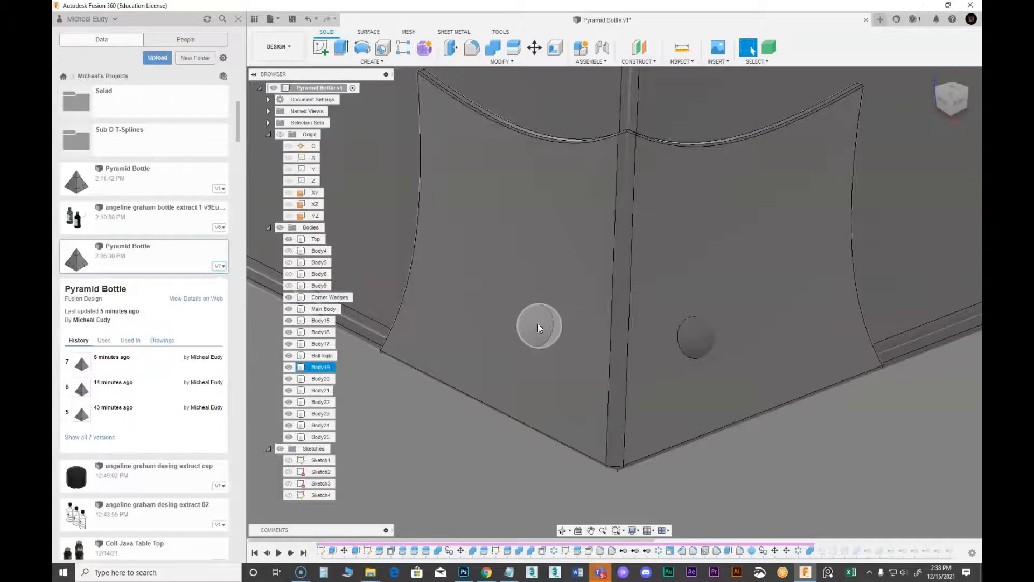
click(538, 327)
click(288, 367)
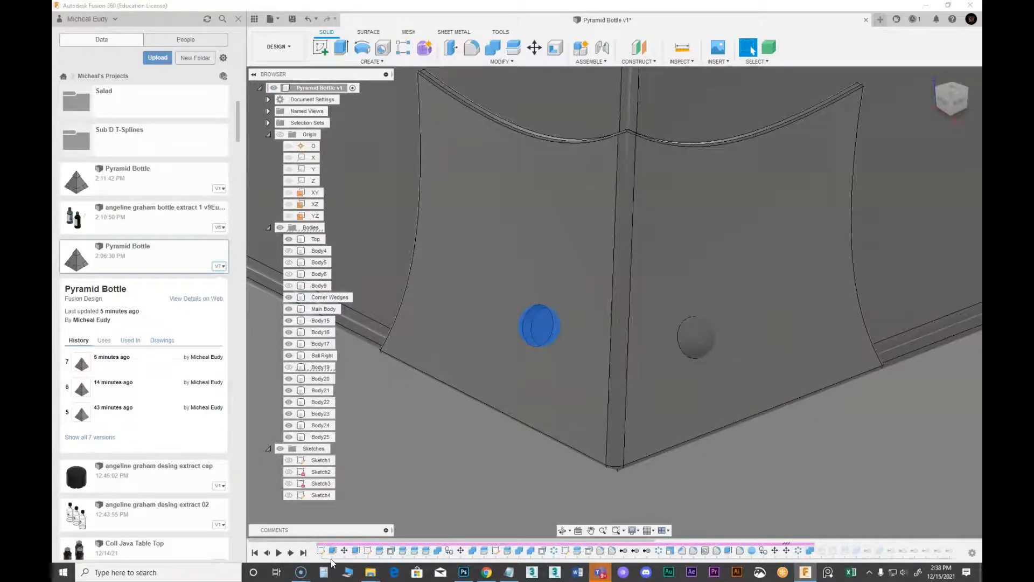
Step the timeline back before the ball cut, advance it to the first fillet around the ball hole, and show Body19 again.
click(268, 553)
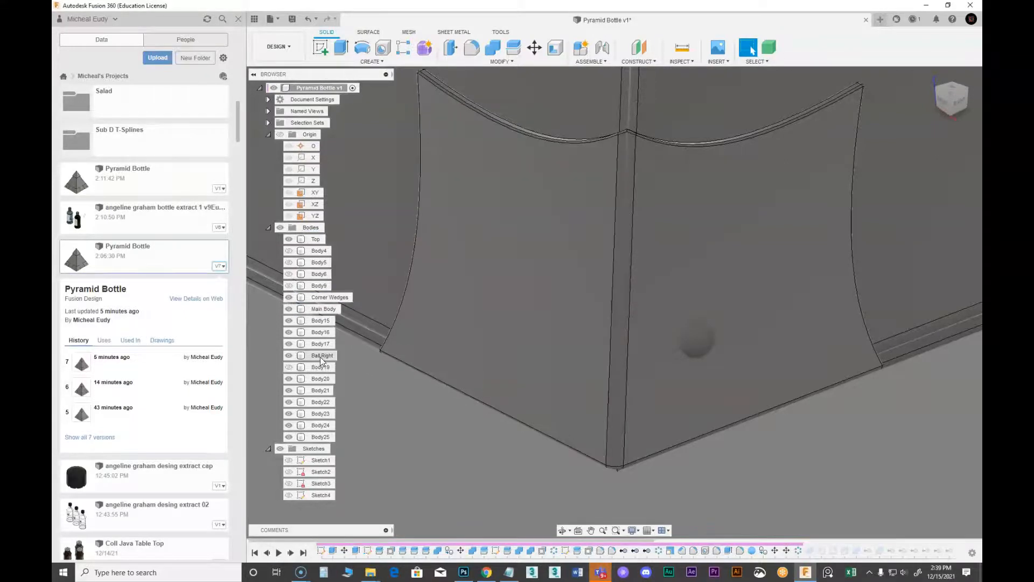
click(291, 553)
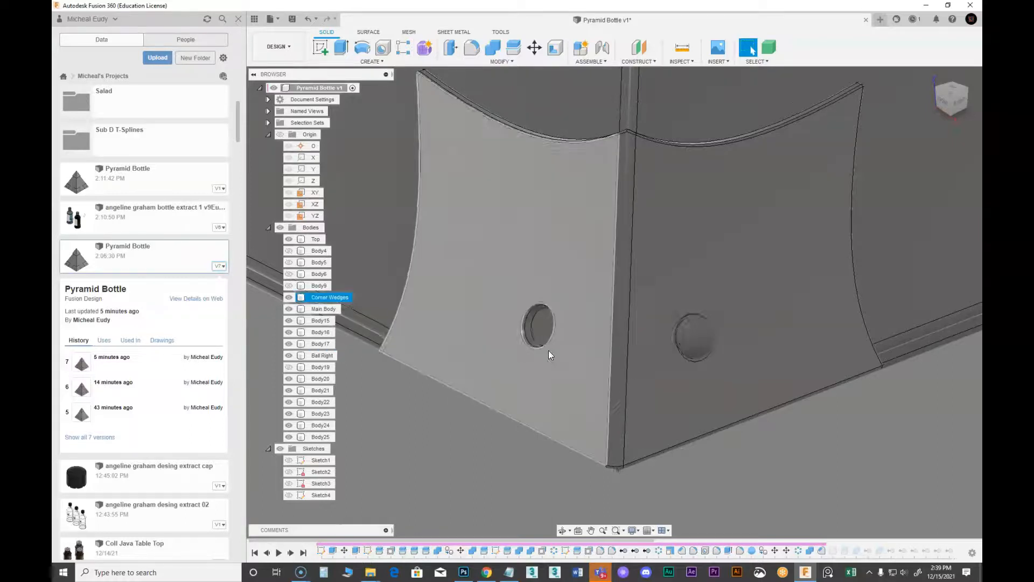
scroll(525, 338, up, 2)
scroll(525, 331, up, 2)
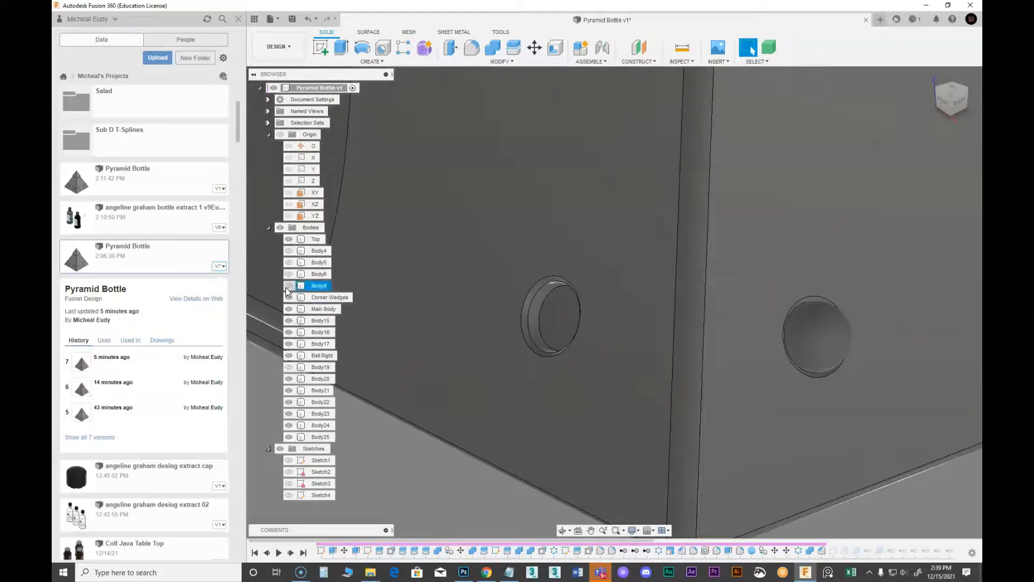
click(287, 286)
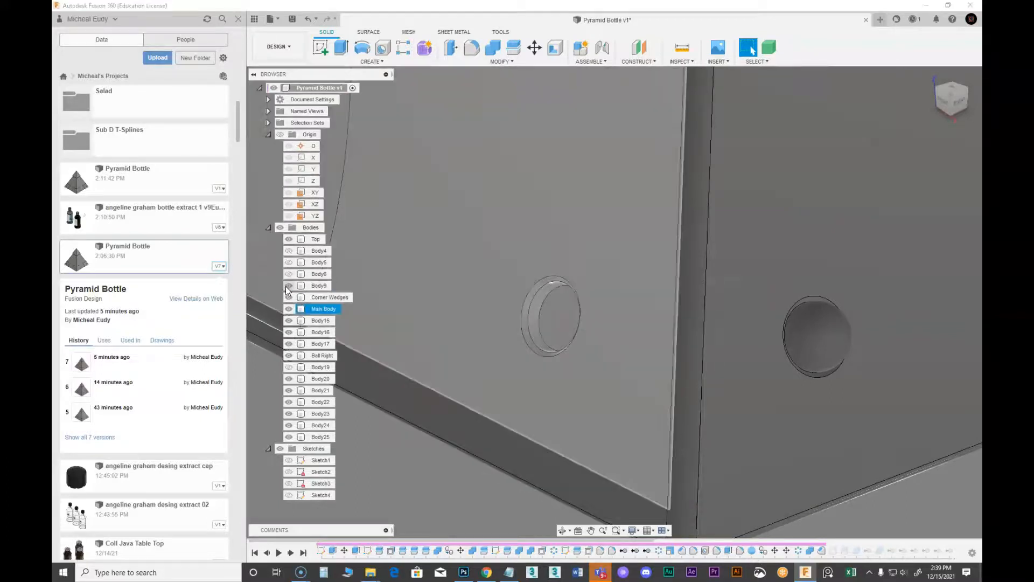
click(286, 370)
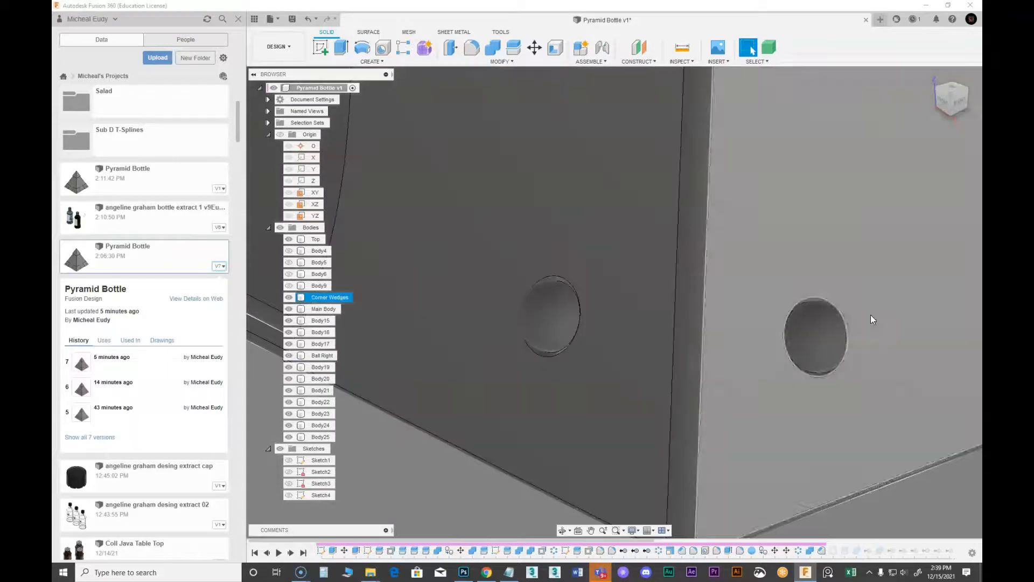
Advance the timeline to the second ball fillet and view both balls on the corner wedge up close.
middle_drag(765, 426, 671, 405)
click(292, 551)
scroll(568, 442, down, 2)
scroll(741, 316, up, 3)
shift+middle_drag(741, 317, 613, 382)
middle_drag(639, 424, 619, 301)
scroll(596, 326, down, 3)
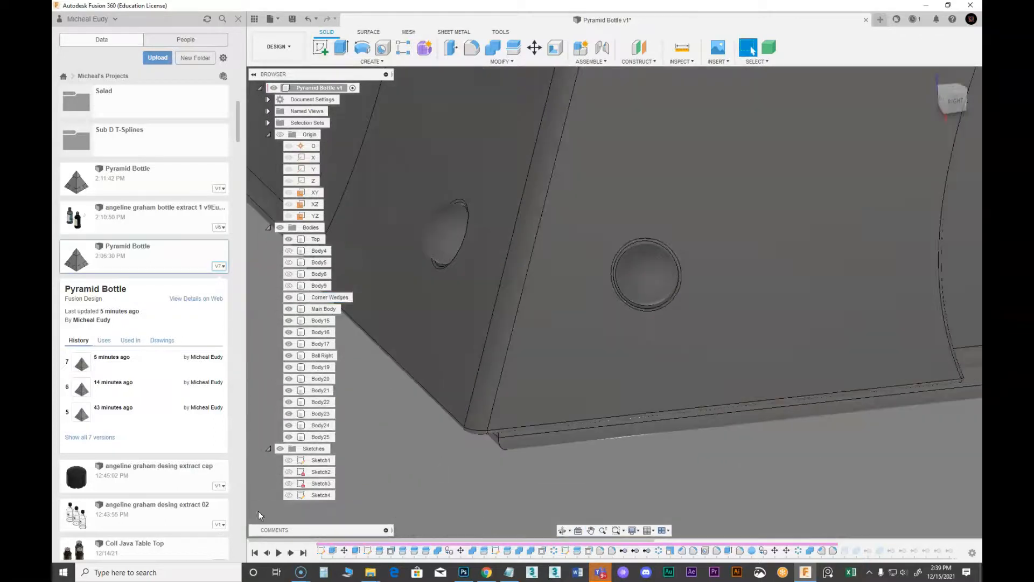
Advance the timeline to the split that separates Ball left from Body19 and view the whole bottle.
click(291, 553)
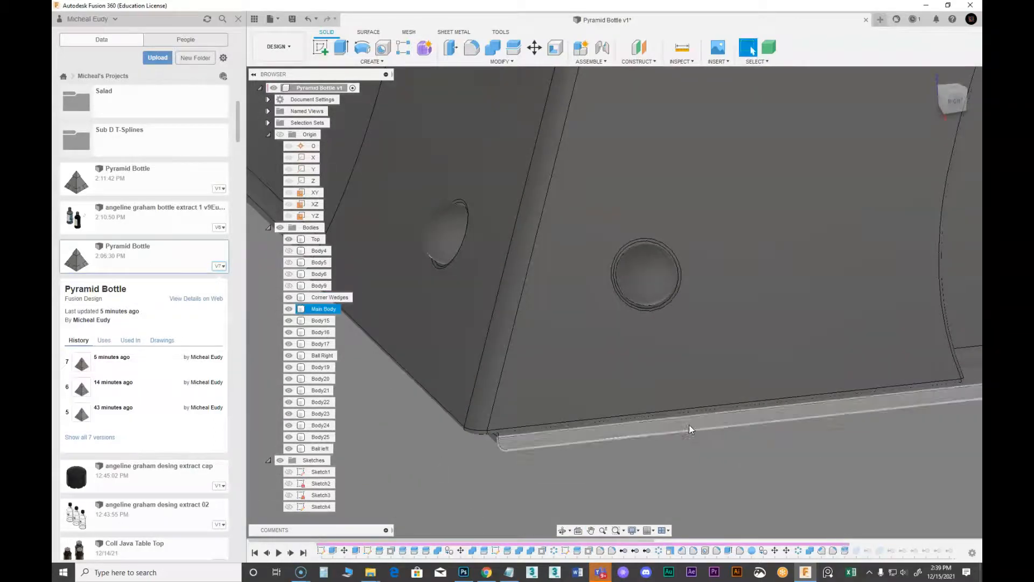
scroll(693, 418, down, 3)
scroll(723, 438, down, 7)
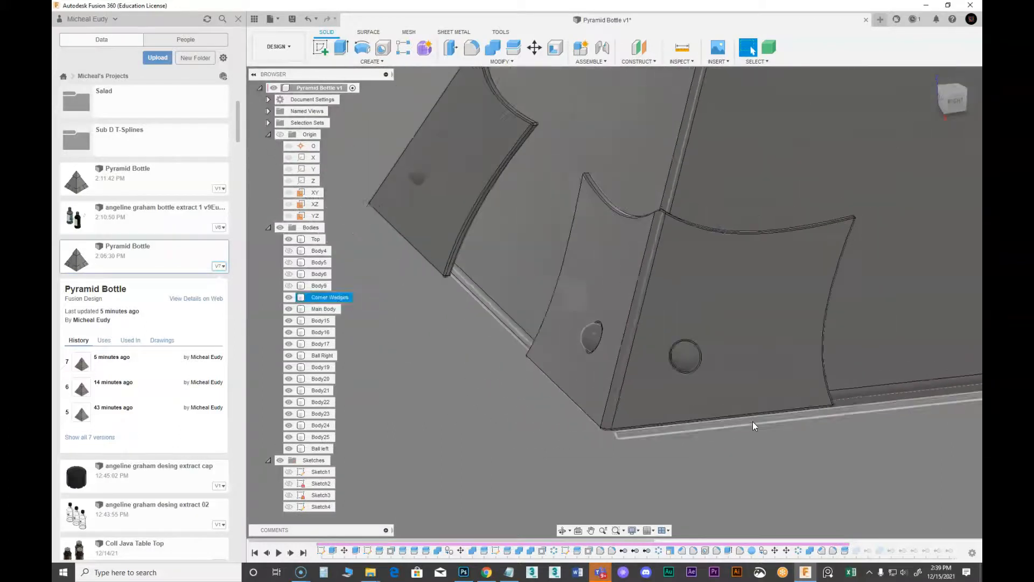
middle_drag(831, 357, 714, 398)
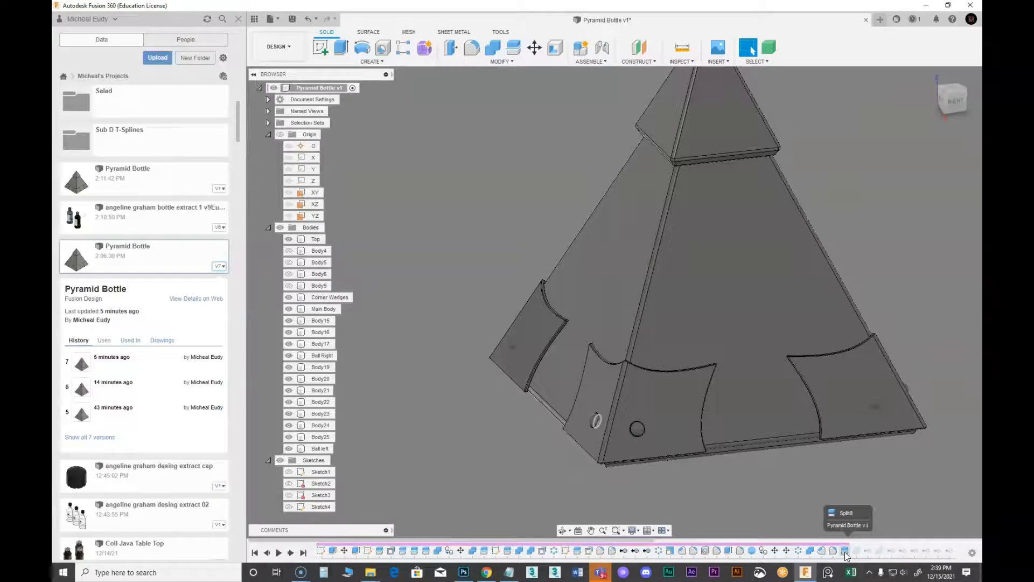
Inspect the body to split and the splitting tool in the ball's split feature, and leave without saving changes.
right_click(844, 551)
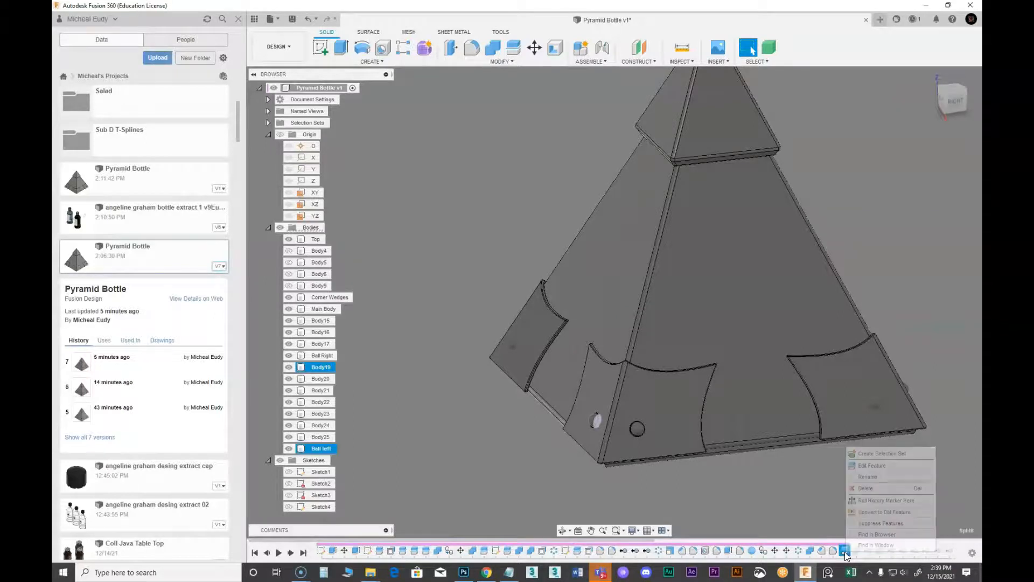
click(866, 466)
shift+middle_drag(789, 492, 801, 512)
shift+middle_drag(802, 513, 806, 491)
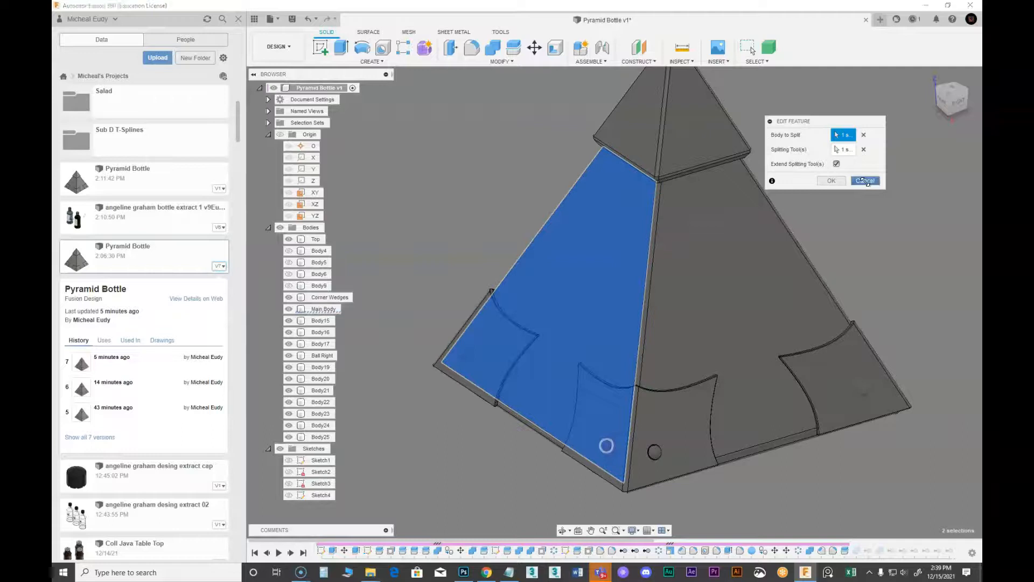
click(865, 180)
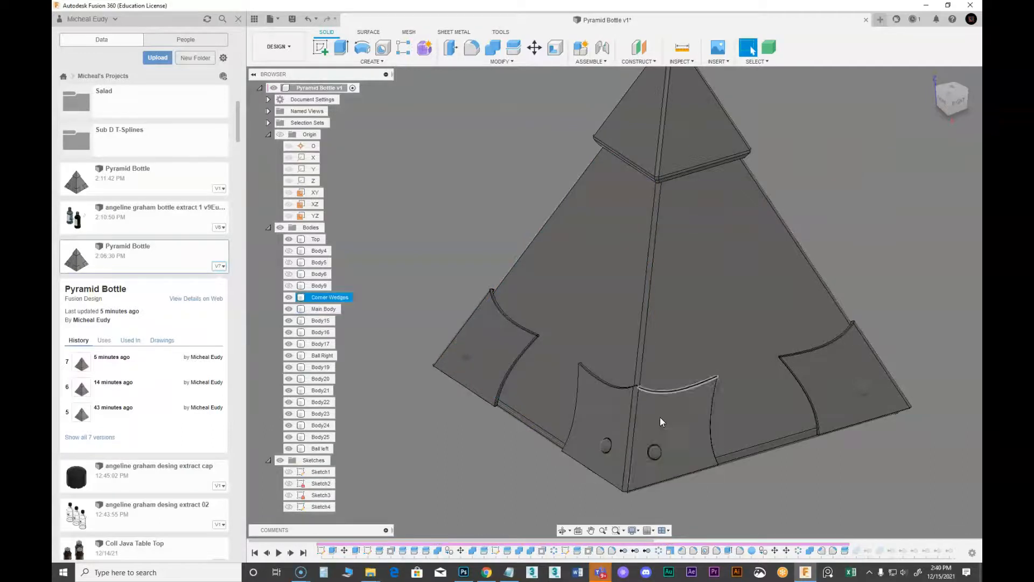
Advance the timeline to the combine that cuts Ball Right from the corner wedge and inspect its target, tool and operation.
middle_drag(783, 524, 721, 489)
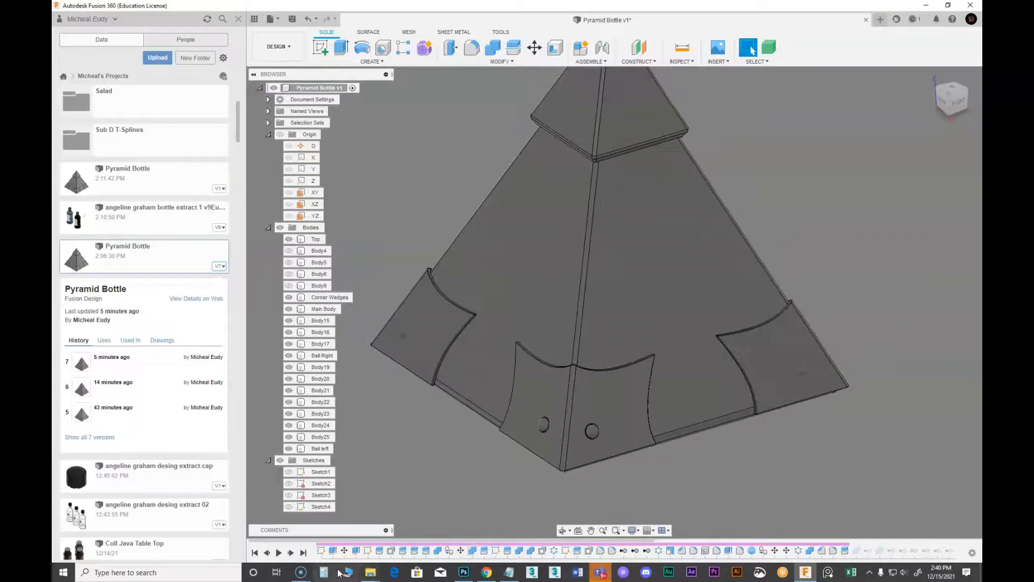
click(291, 552)
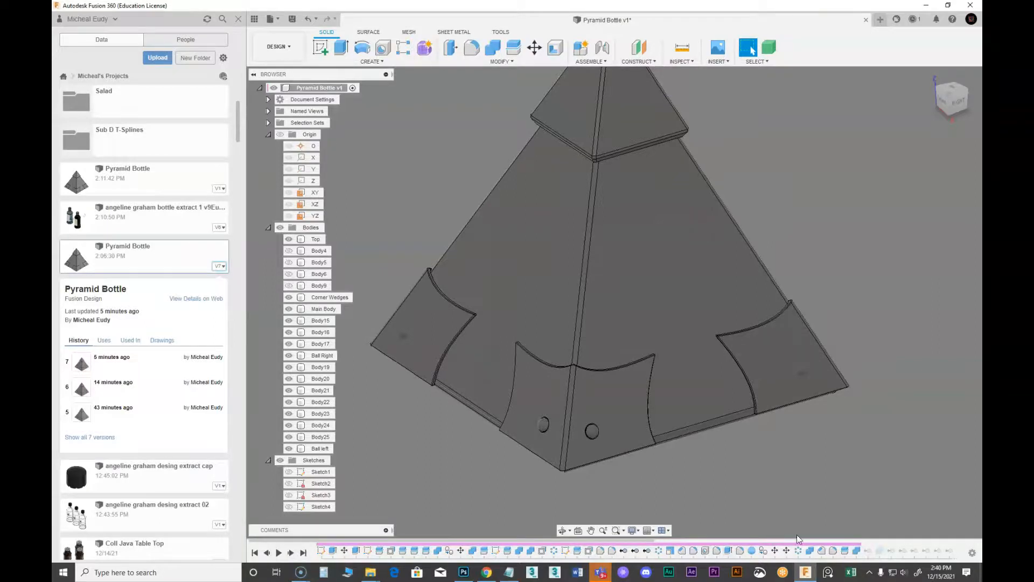
right_click(856, 551)
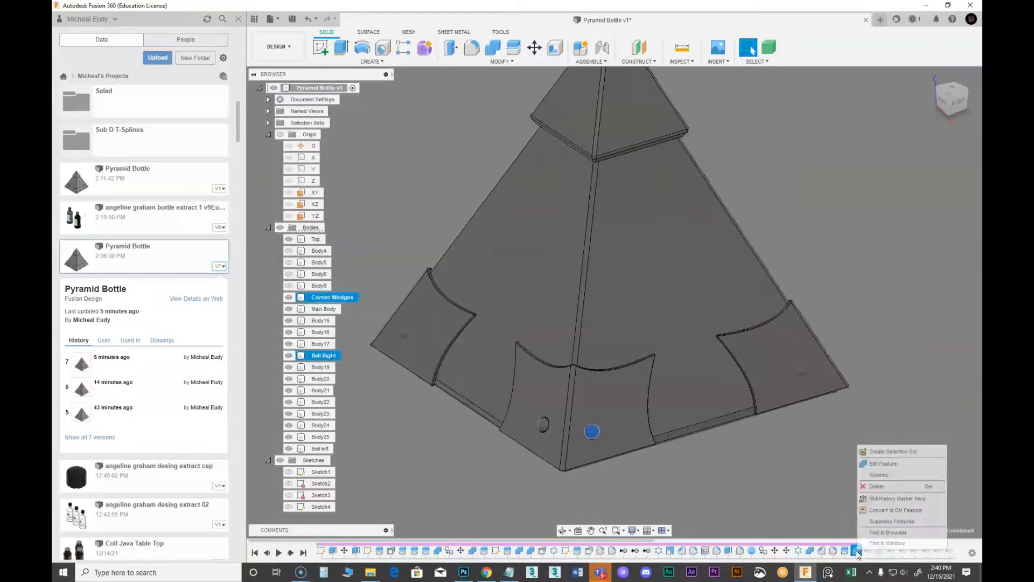
click(878, 462)
shift+middle_drag(616, 467, 578, 475)
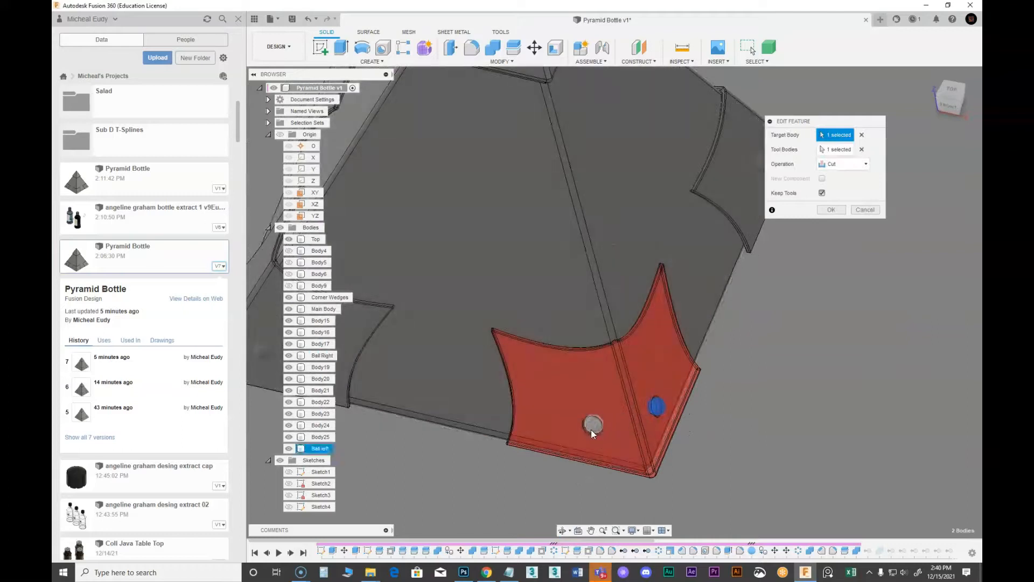
click(865, 210)
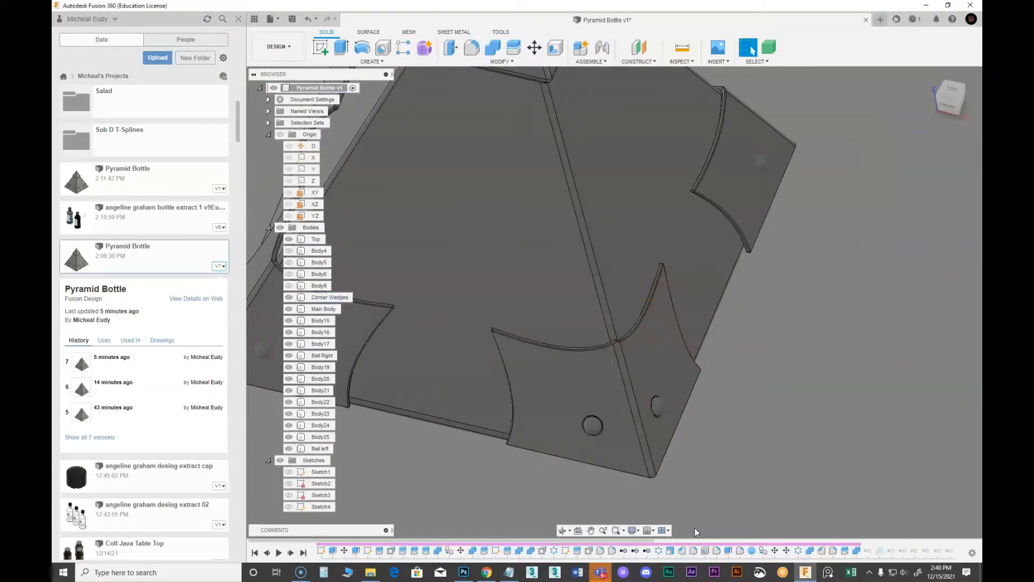
Advance the timeline past the removal of Body19 to the next combine of Corner Wedges and Ball Right, and check its settings.
click(291, 553)
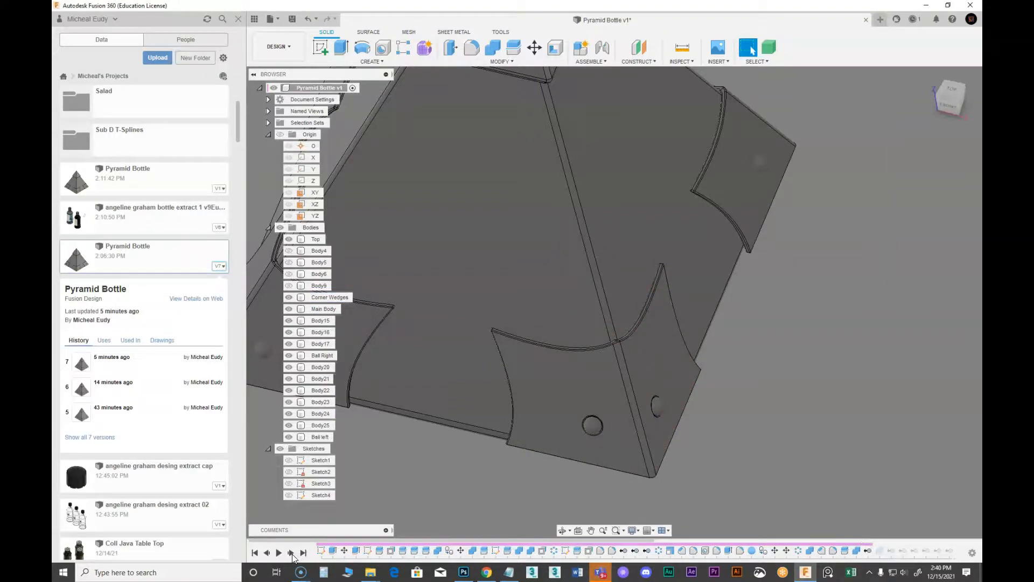
click(291, 552)
scroll(744, 418, down, 5)
drag(744, 418, 732, 417)
key(Escape)
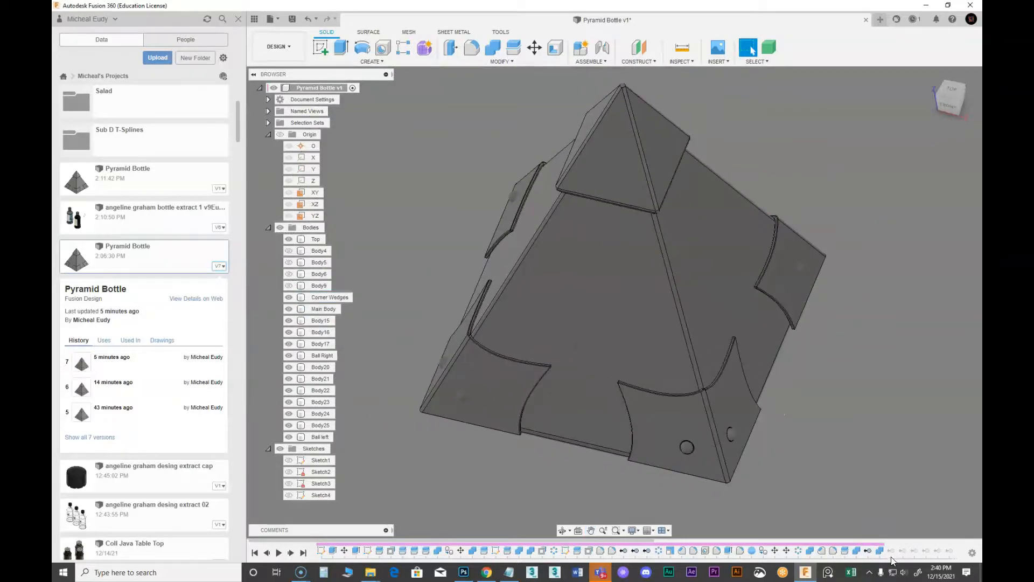
right_click(893, 549)
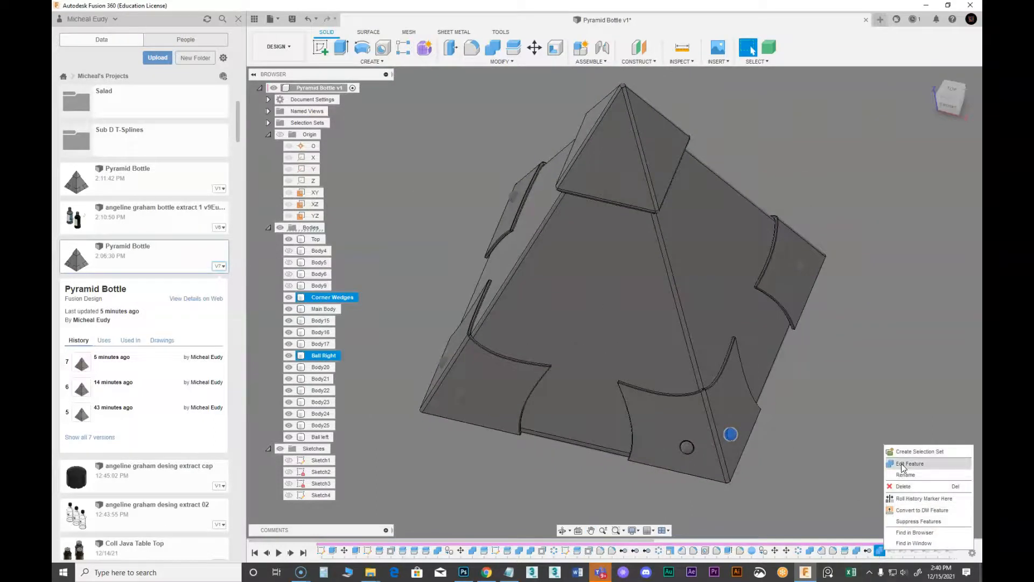
click(900, 463)
click(866, 210)
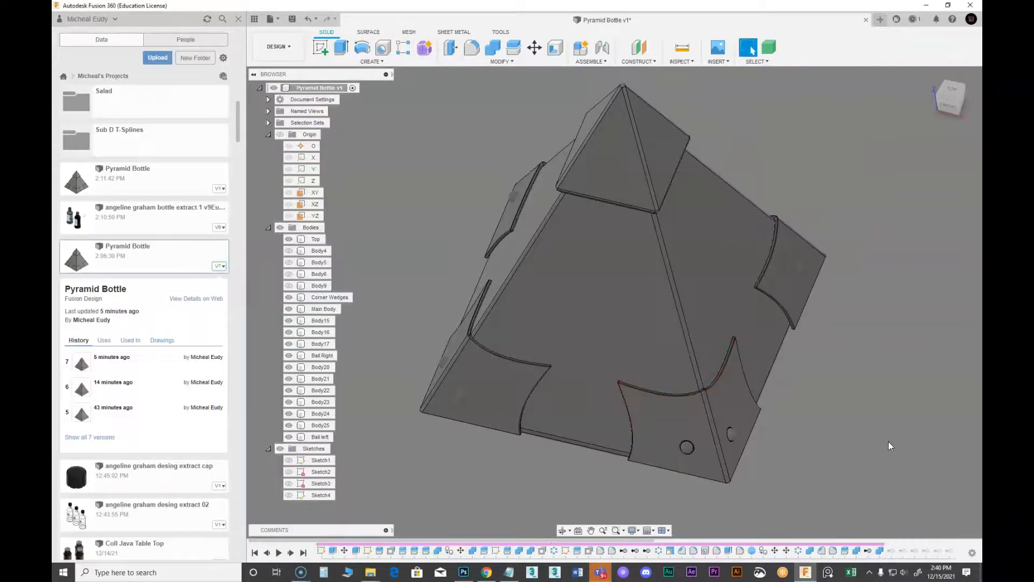
Advance the timeline through the removal of the three extra corner wedges, Body15, Body16 and Body17.
click(291, 553)
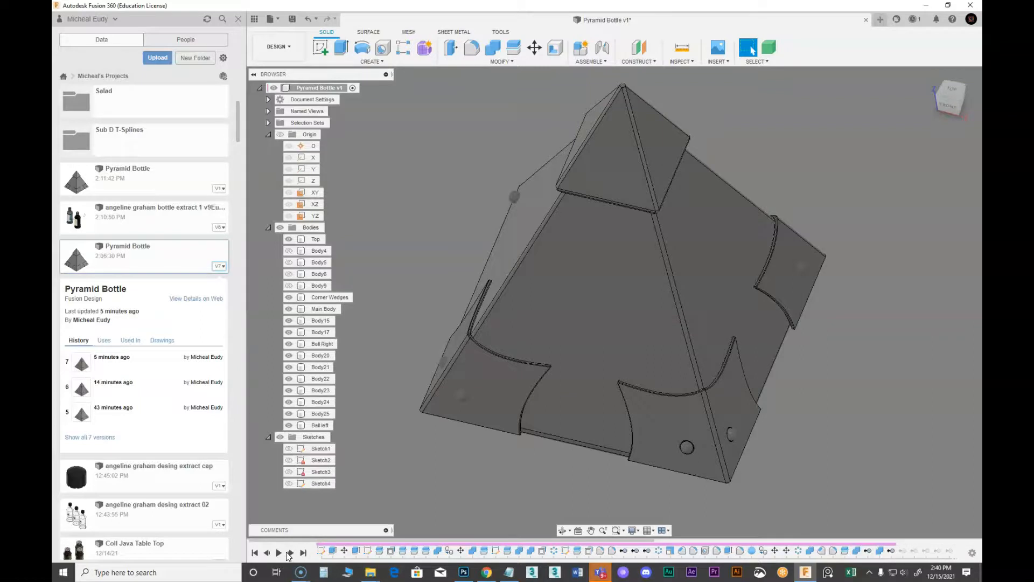
click(289, 552)
click(290, 553)
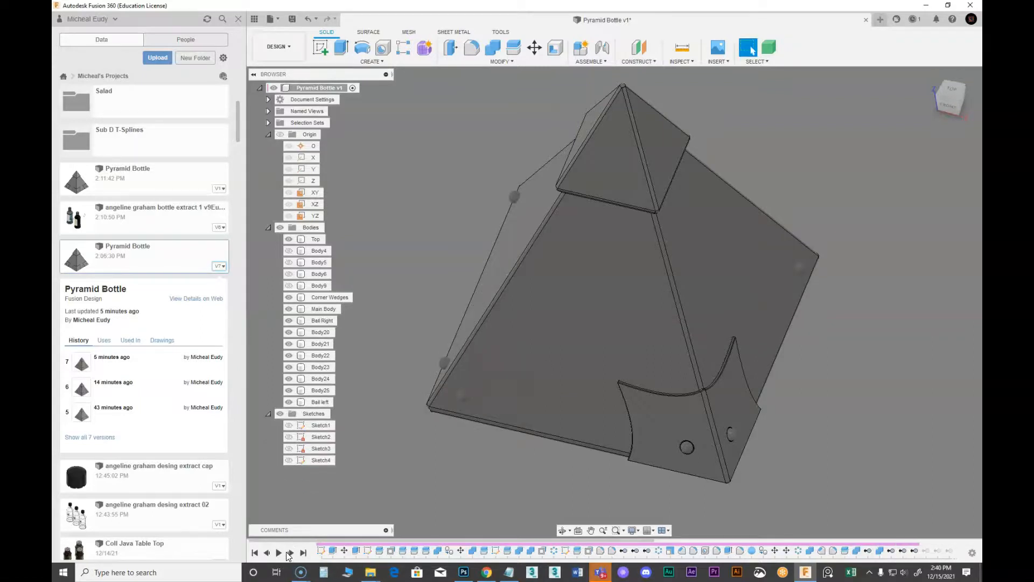
Advance the timeline through the removal of the hidden bodies Body9, Body6 and Body5.
drag(464, 540, 861, 535)
click(291, 552)
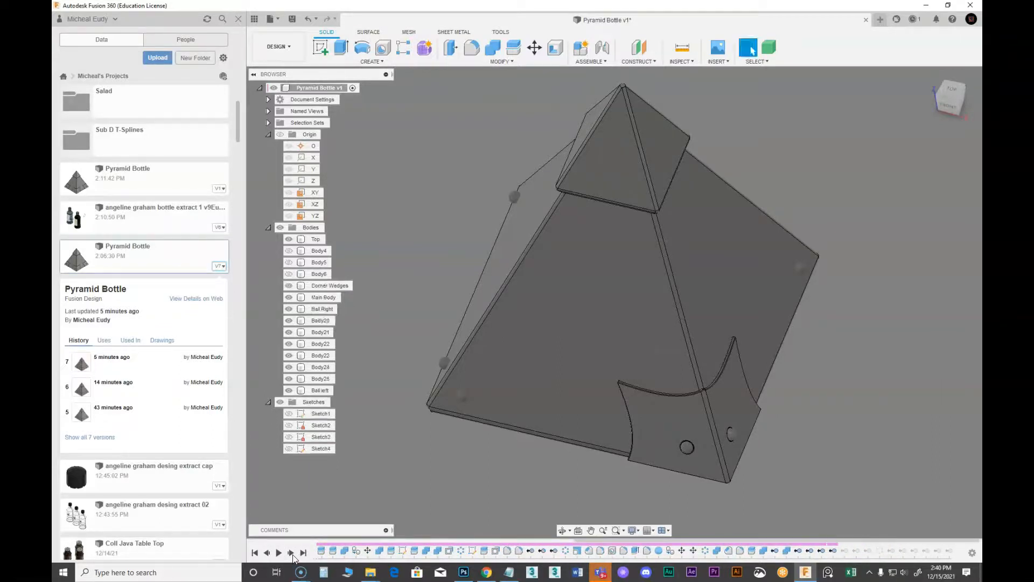
click(291, 553)
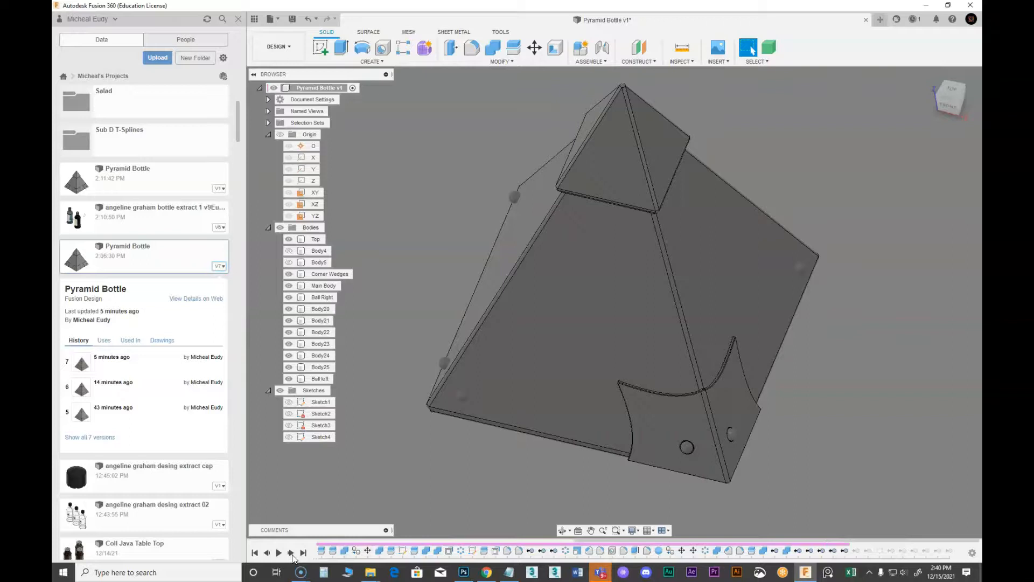
click(291, 552)
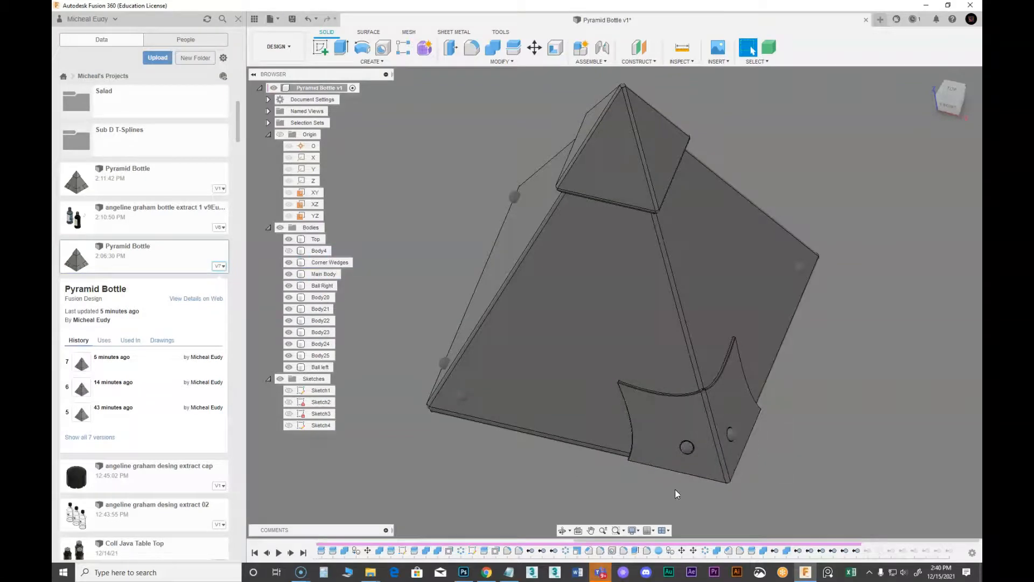
Advance the timeline to the circular pattern of the corner wedge and its two balls, and review its Z axis and quantity of 4.
click(291, 553)
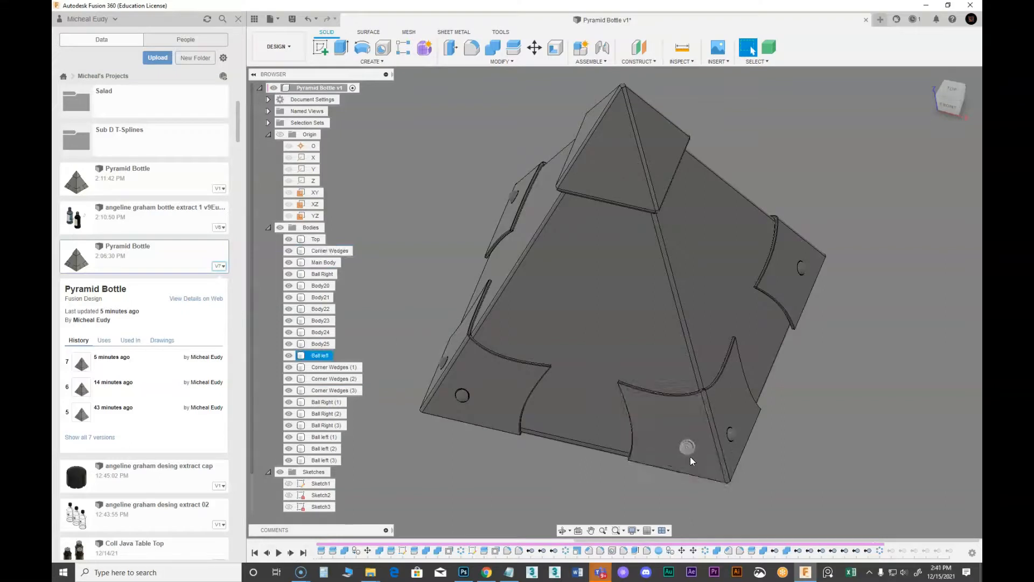
right_click(879, 550)
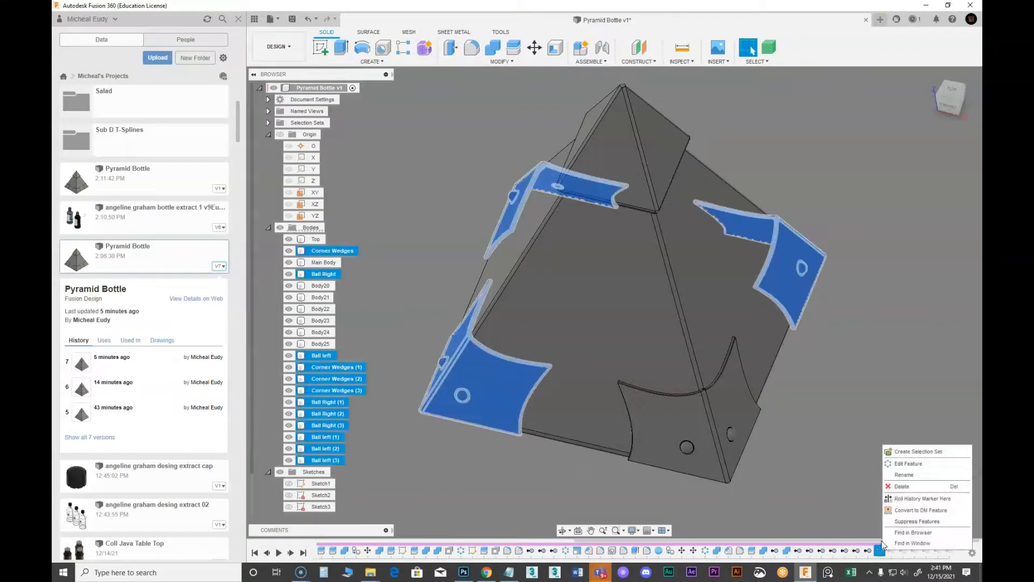
click(907, 464)
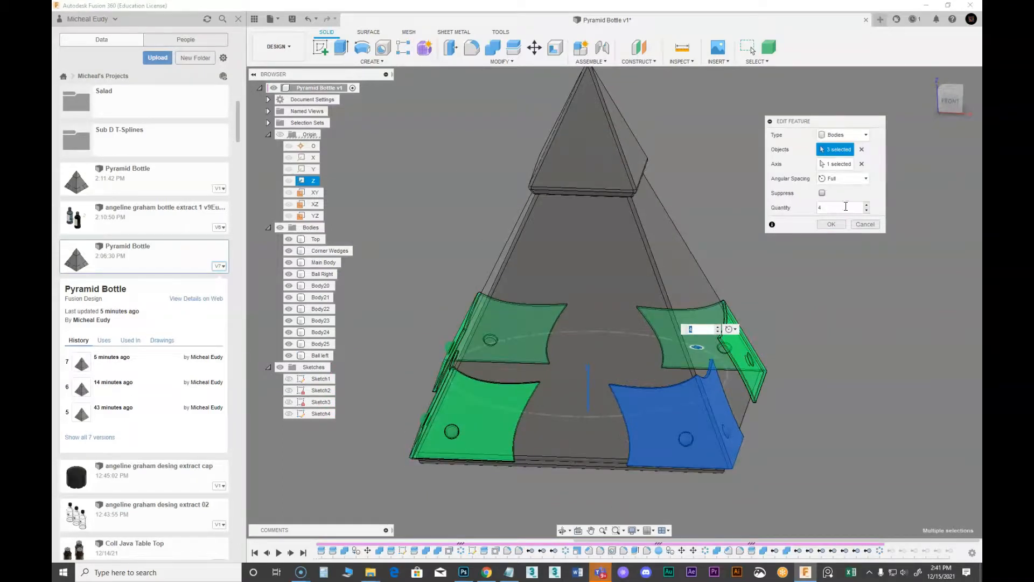
shift+middle_drag(625, 426, 577, 454)
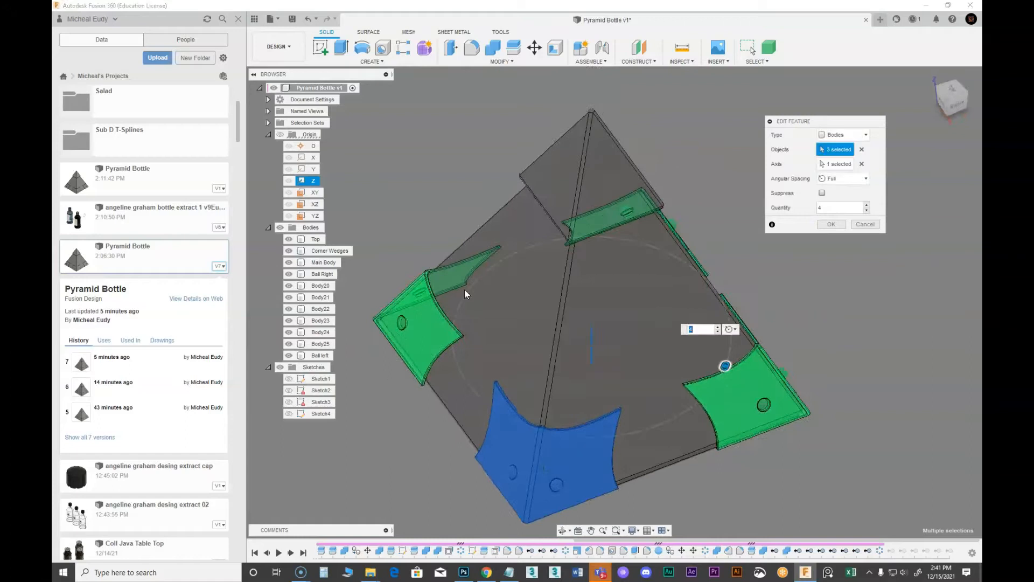
click(825, 223)
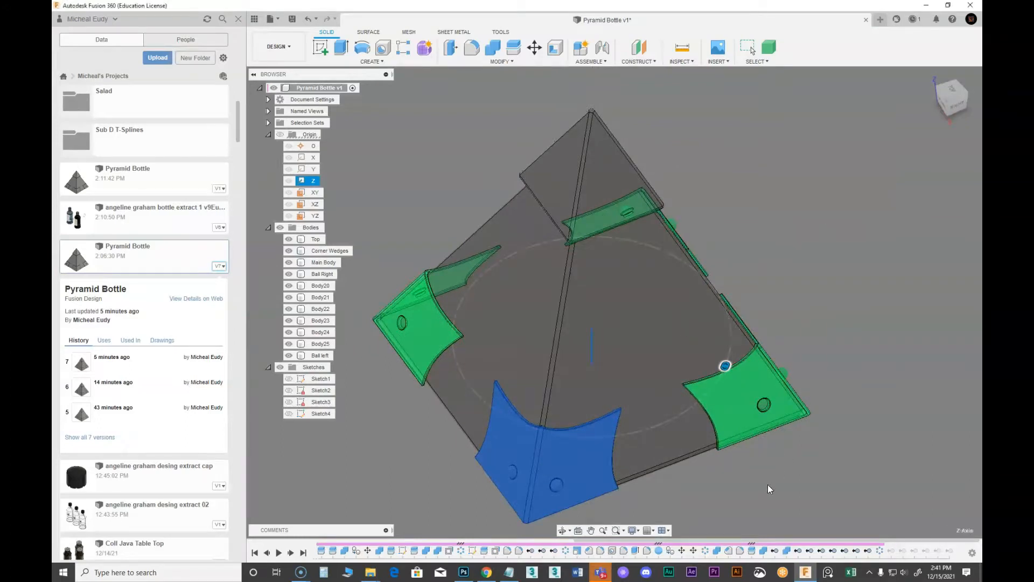
Switch to Chrome to check the finished corner wedges against bottle sketch 3, and return to the model in Fusion 360.
shift+middle_drag(752, 523, 583, 486)
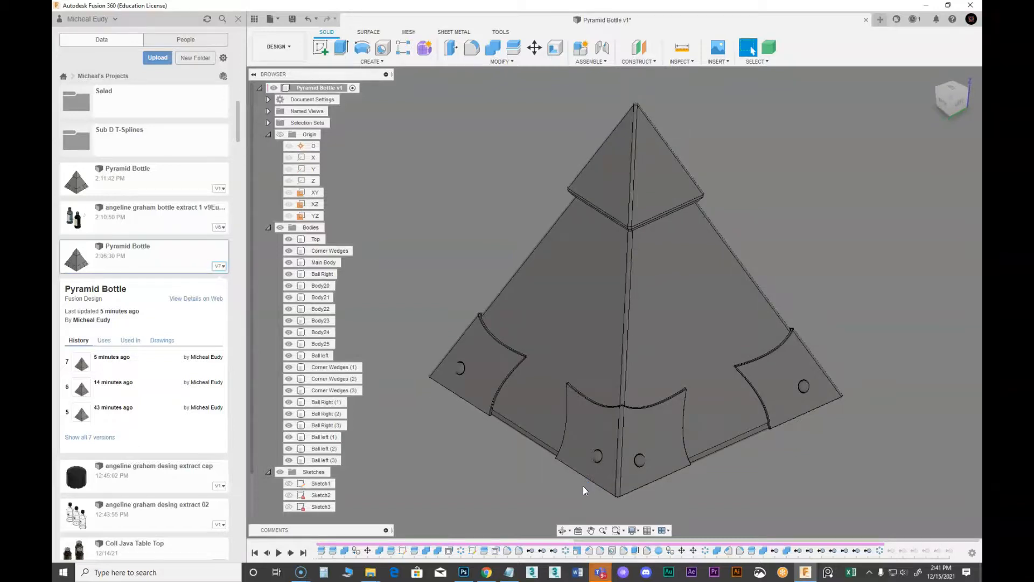
click(486, 574)
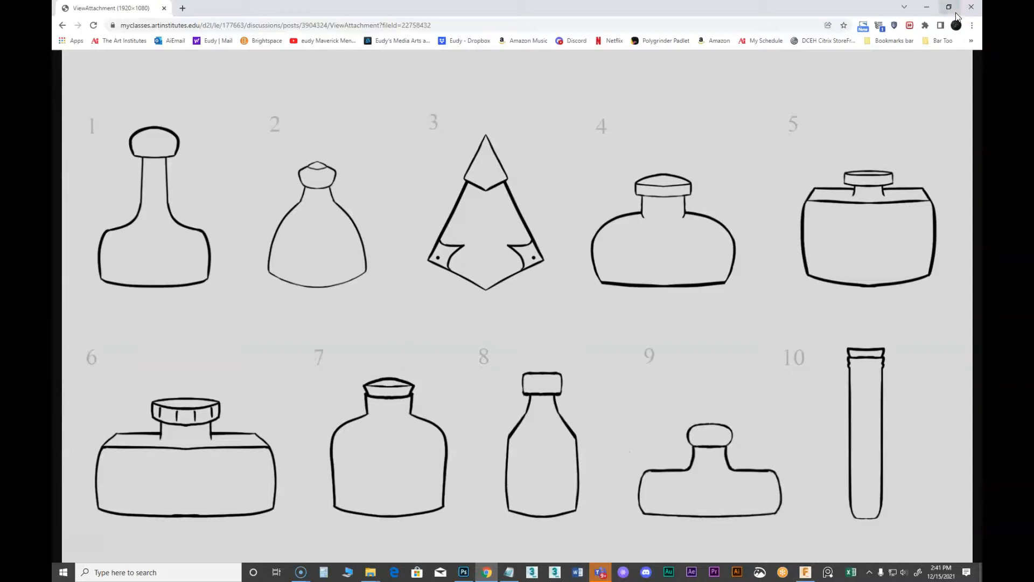
click(926, 7)
scroll(807, 444, down, 4)
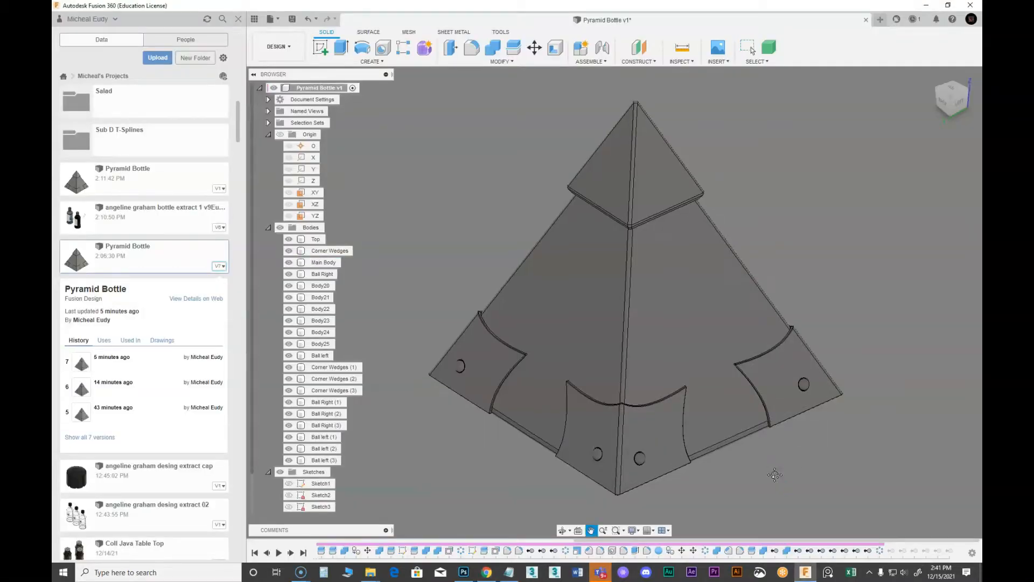
shift+middle_drag(662, 455, 672, 405)
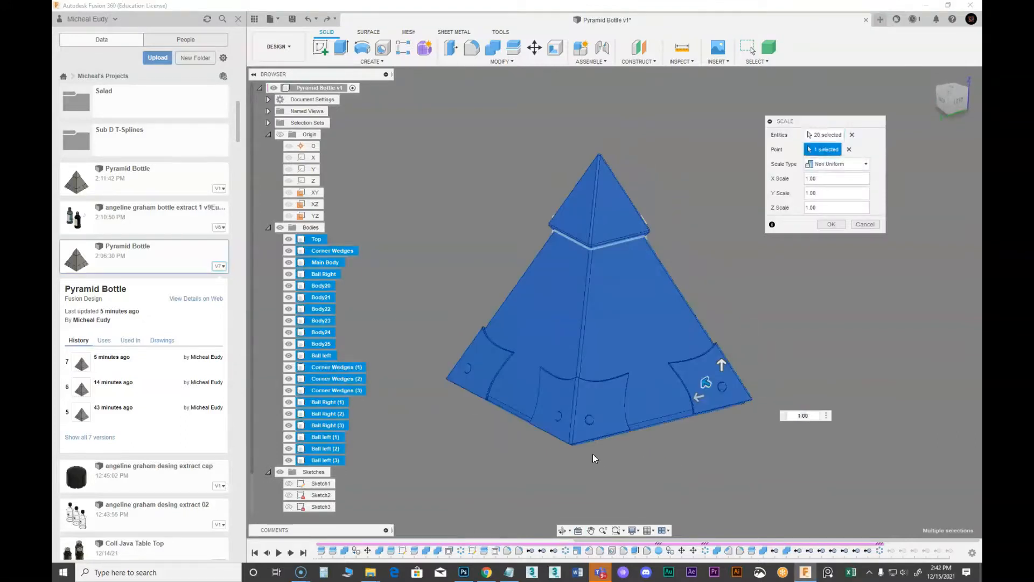
Try a non-uniform scale of all bodies from the pyramid's front base corner with a Z scale of 1.687.
click(572, 445)
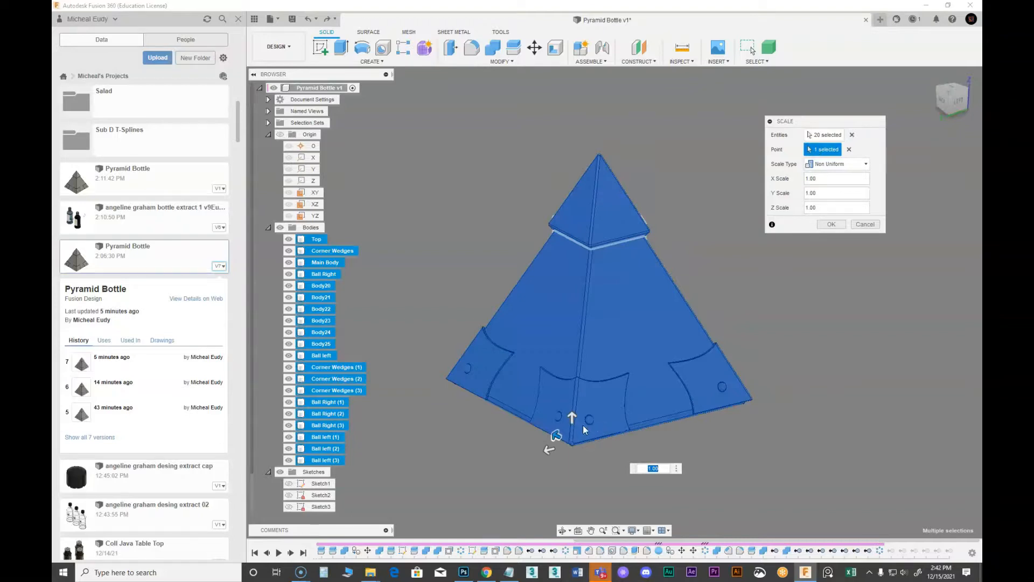
drag(572, 415, 573, 402)
middle_drag(773, 308, 780, 346)
scroll(782, 351, down, 2)
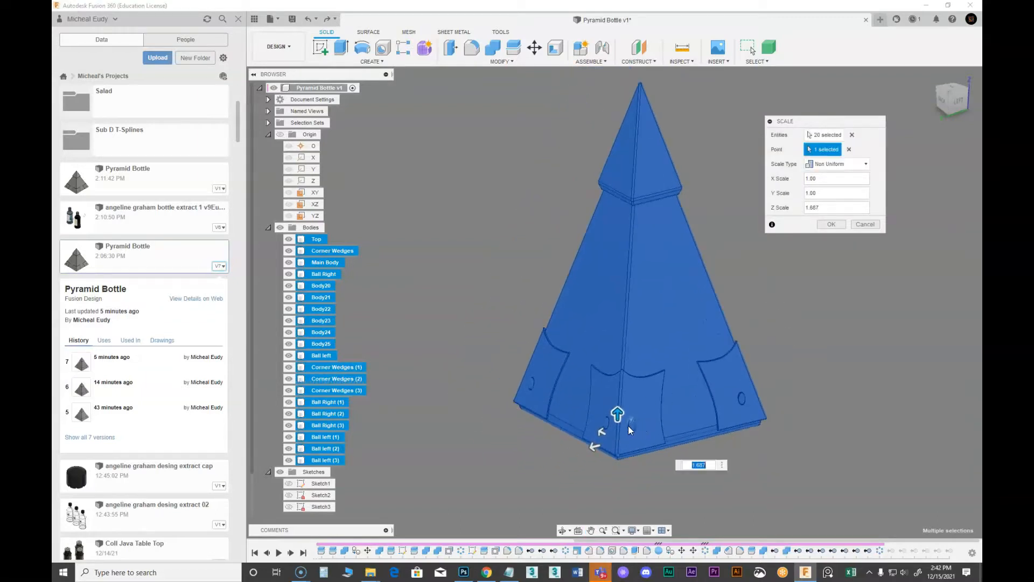
shift+middle_drag(744, 400, 649, 405)
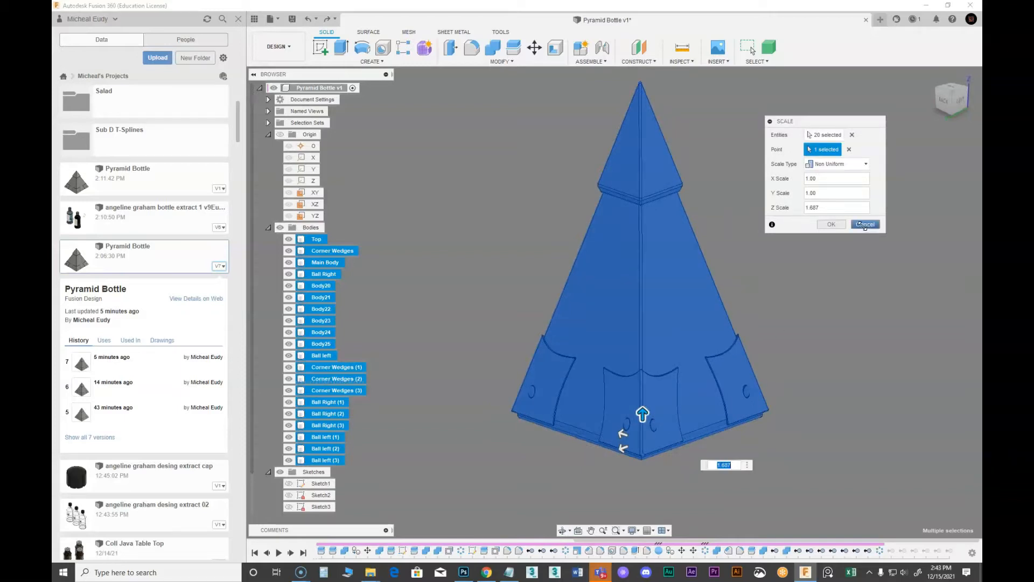
click(865, 225)
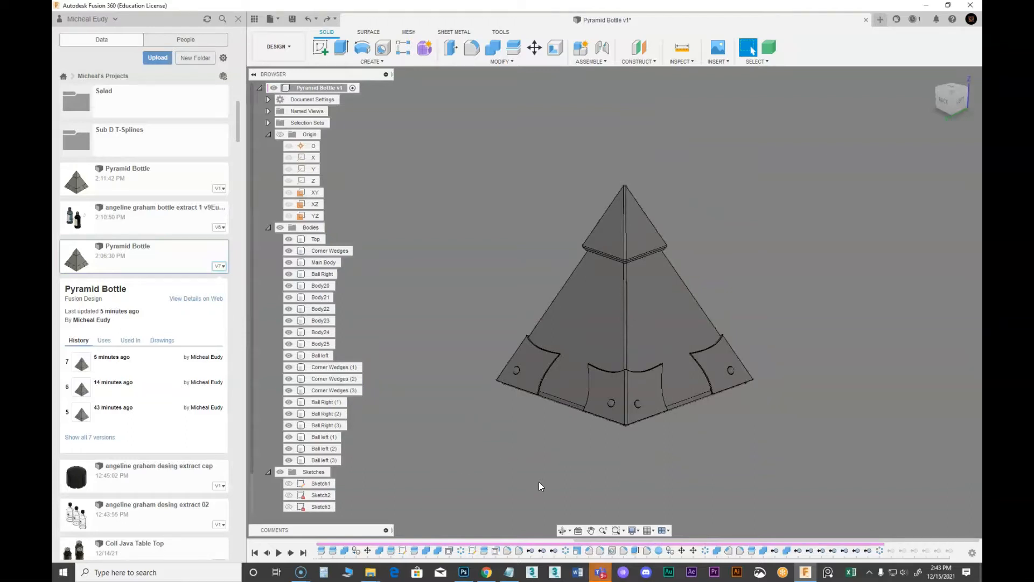
Show Sketch1 and open it for editing with the whole triangular profile in view.
click(290, 484)
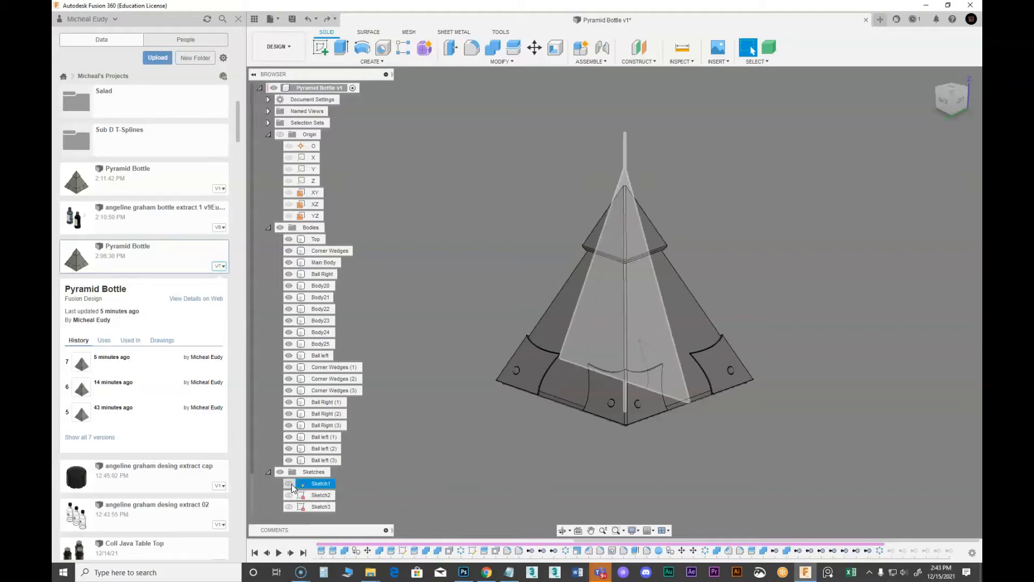
click(321, 483)
right_click(322, 485)
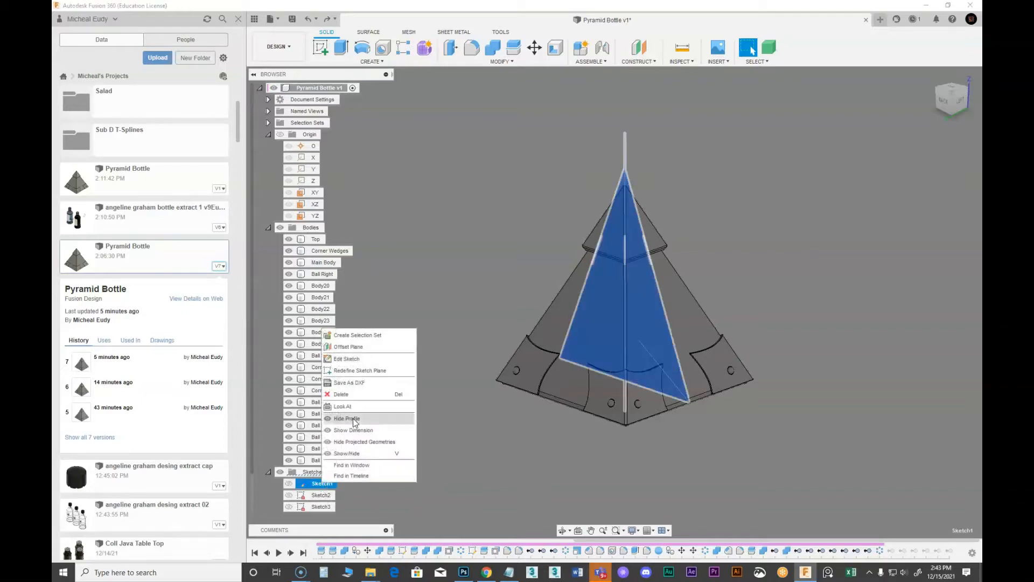
click(360, 367)
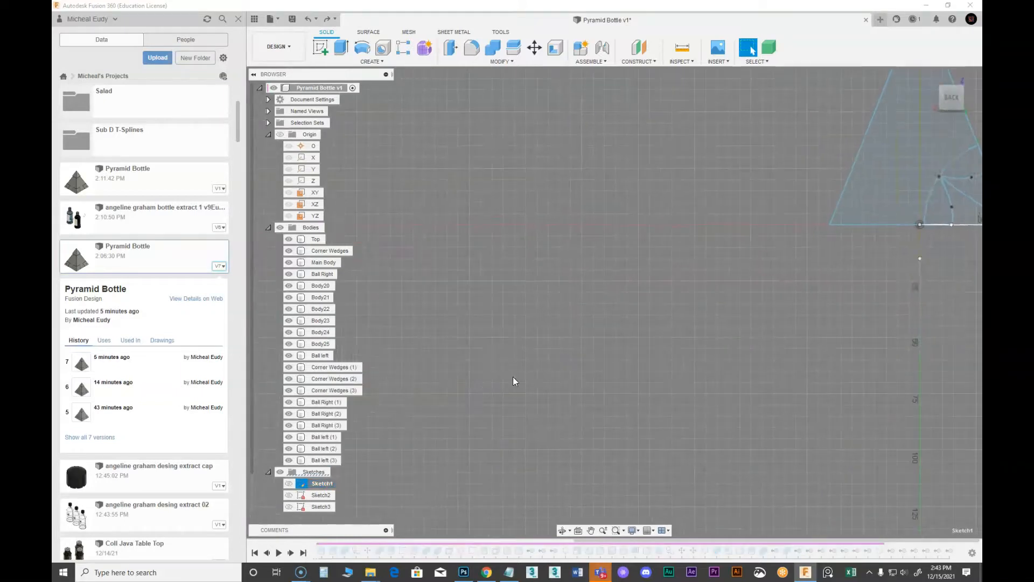
middle_drag(408, 382, 377, 390)
mouse_move(627, 189)
middle_down()
mouse_move(648, 270)
mouse_move(650, 259)
middle_up()
Try to apply Sketch Scale to all the geometry of the triangular profile.
drag(400, 205, 684, 522)
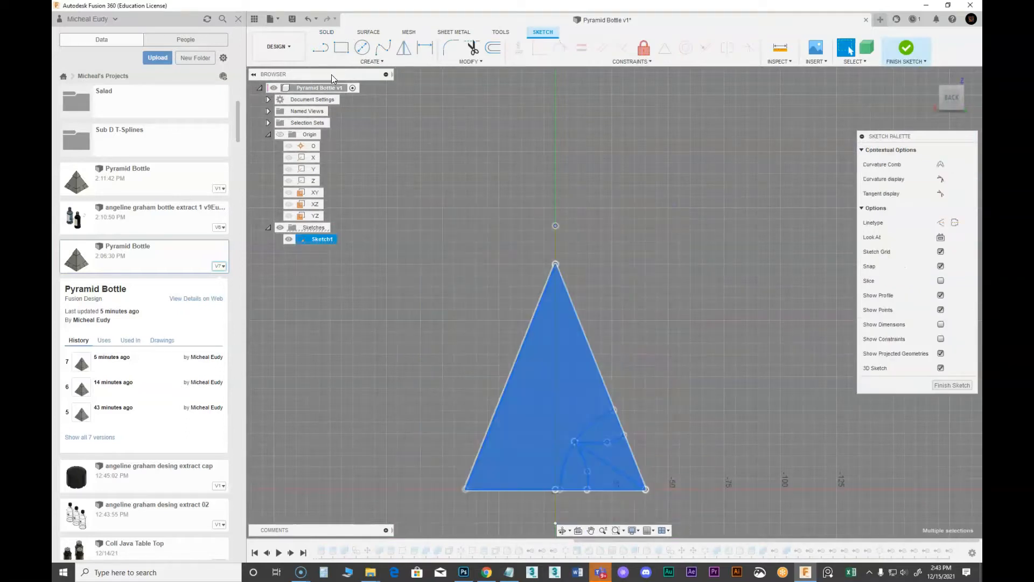
click(364, 62)
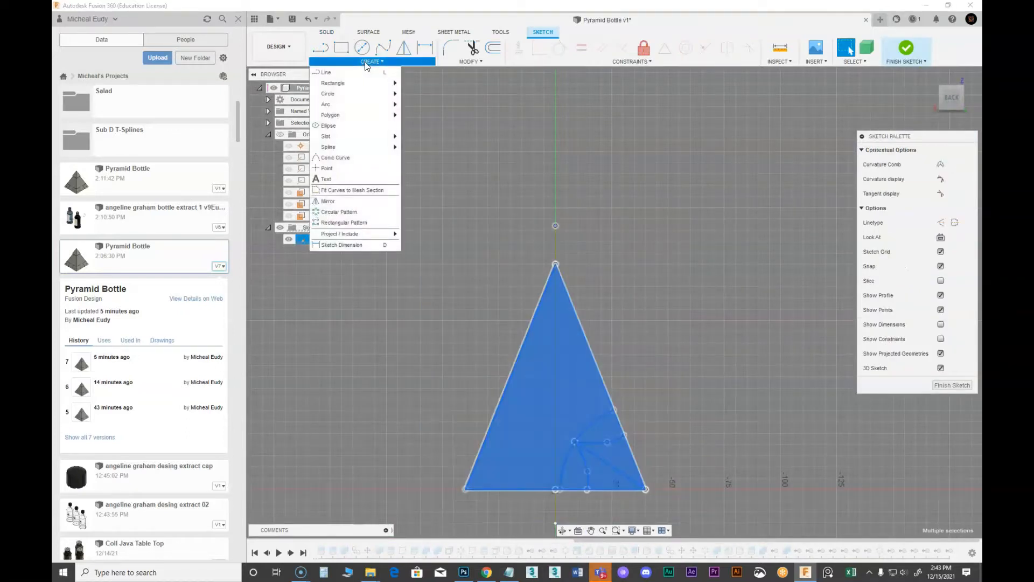
mouse_move(444, 50)
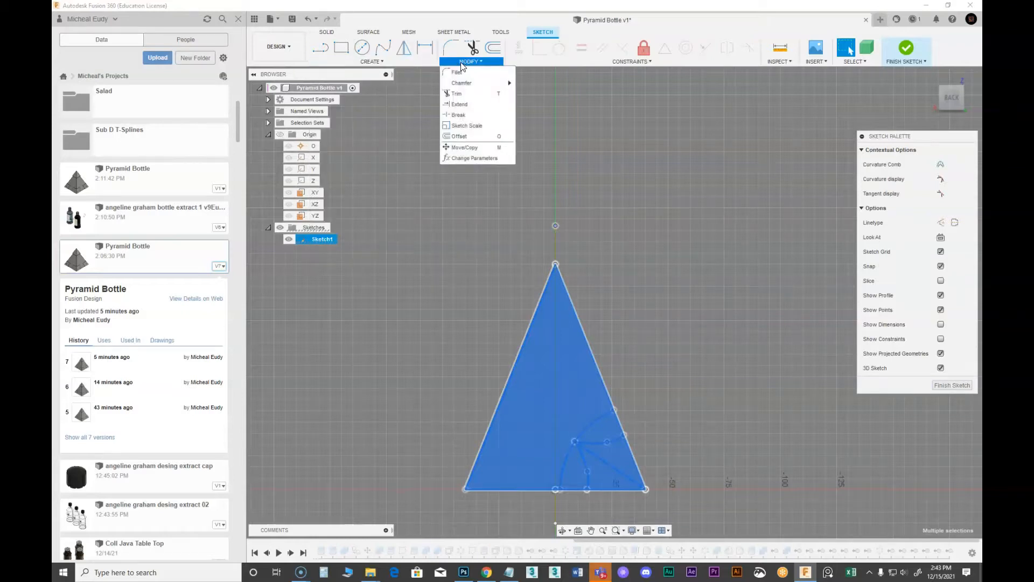
click(467, 125)
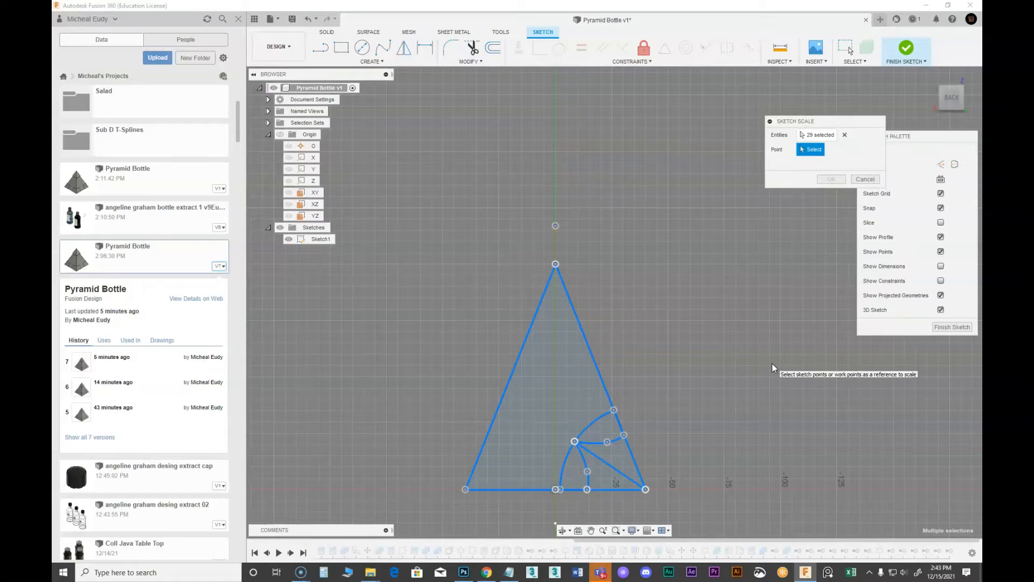
click(864, 179)
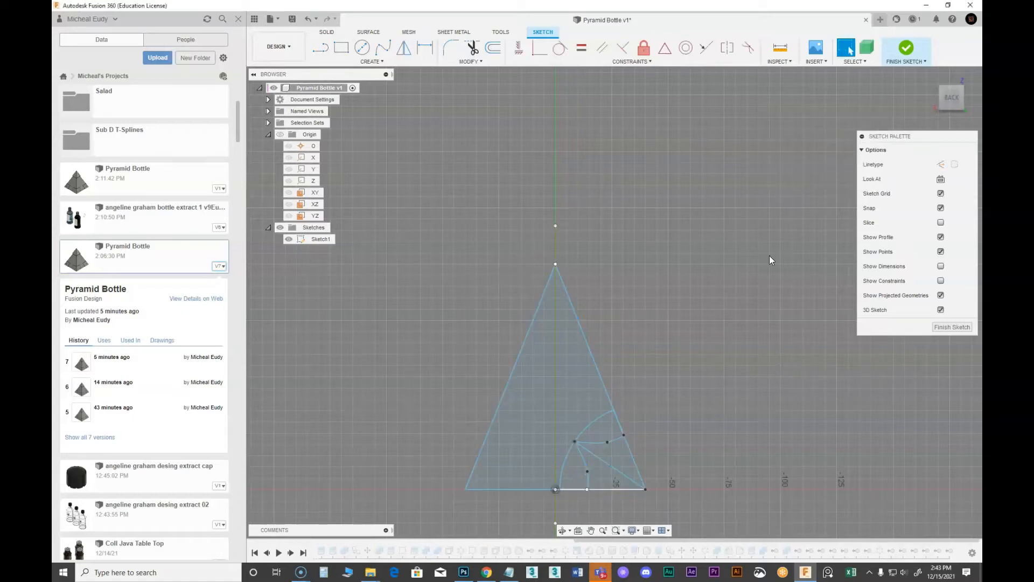
Try to move the triangle's apex point with a Y distance of -34.643 mm, and inspect the effect on the wedge curves.
right_click(556, 264)
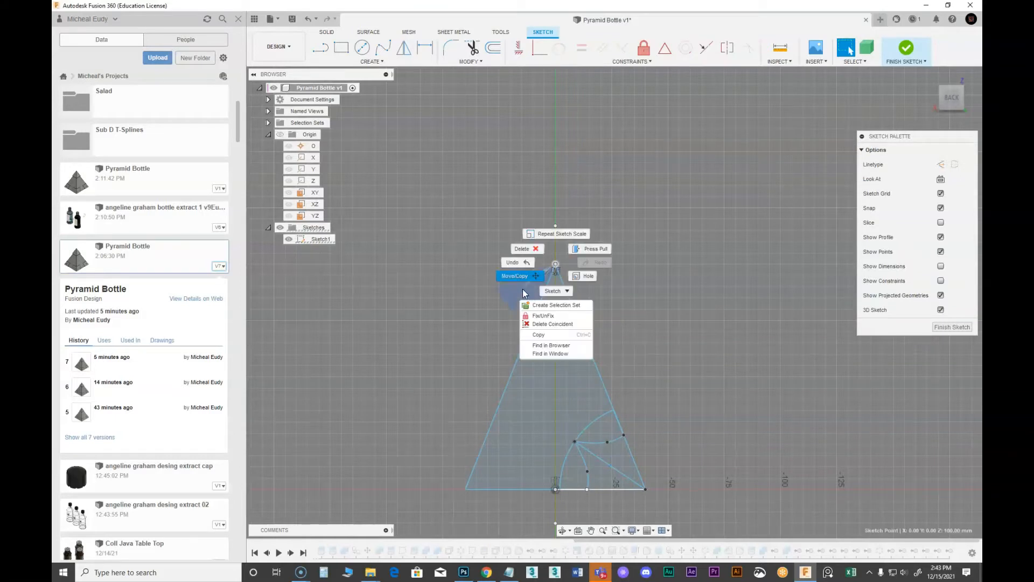
click(515, 276)
drag(555, 294, 549, 218)
scroll(646, 419, up, 1)
mouse_move(646, 419)
middle_down()
mouse_move(600, 318)
mouse_move(564, 276)
mouse_move(509, 269)
mouse_move(556, 299)
middle_up()
scroll(600, 353, up, 5)
scroll(493, 298, up, 2)
scroll(528, 246, up, 2)
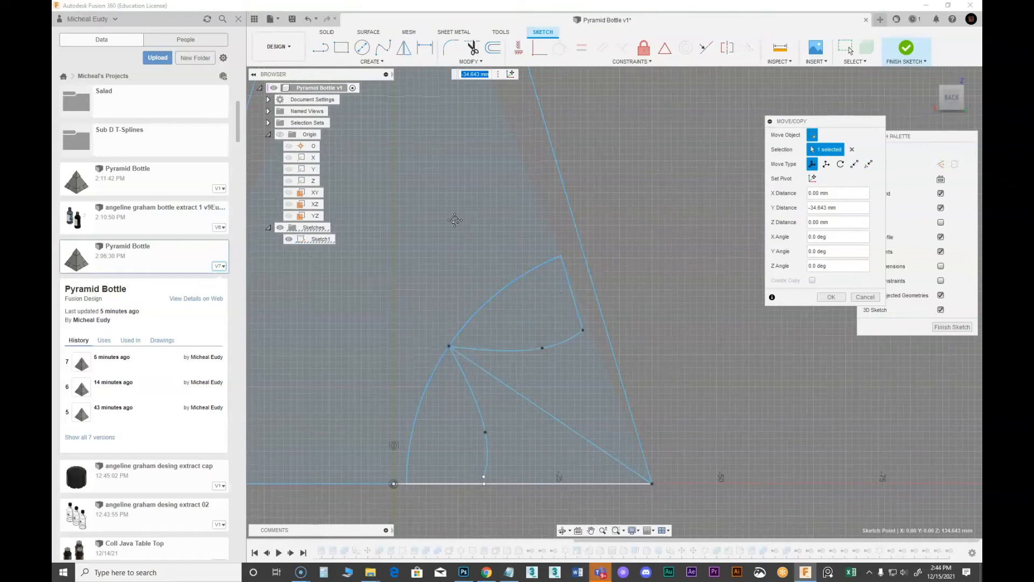
scroll(550, 266, down, 3)
scroll(553, 301, down, 4)
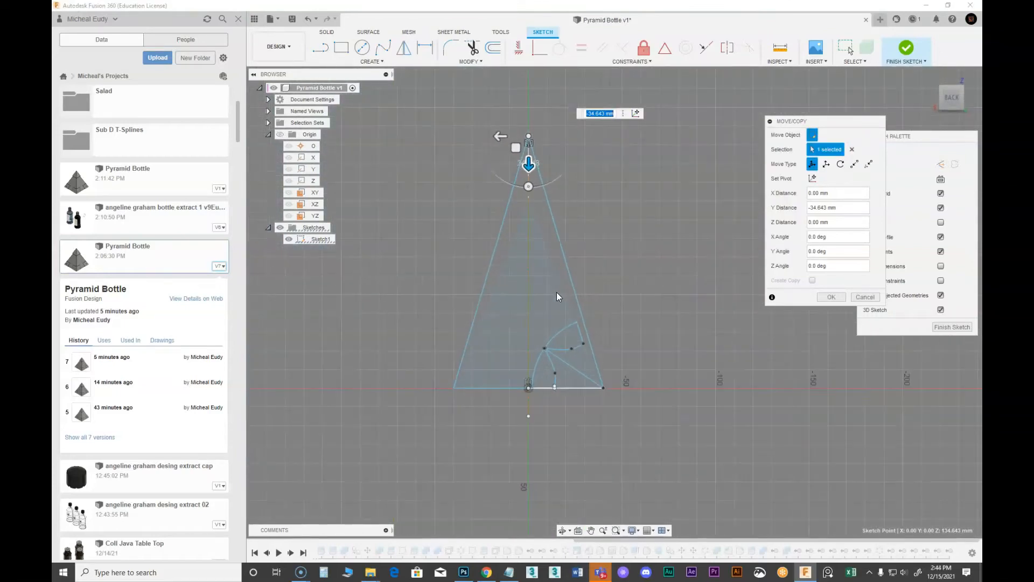
click(863, 297)
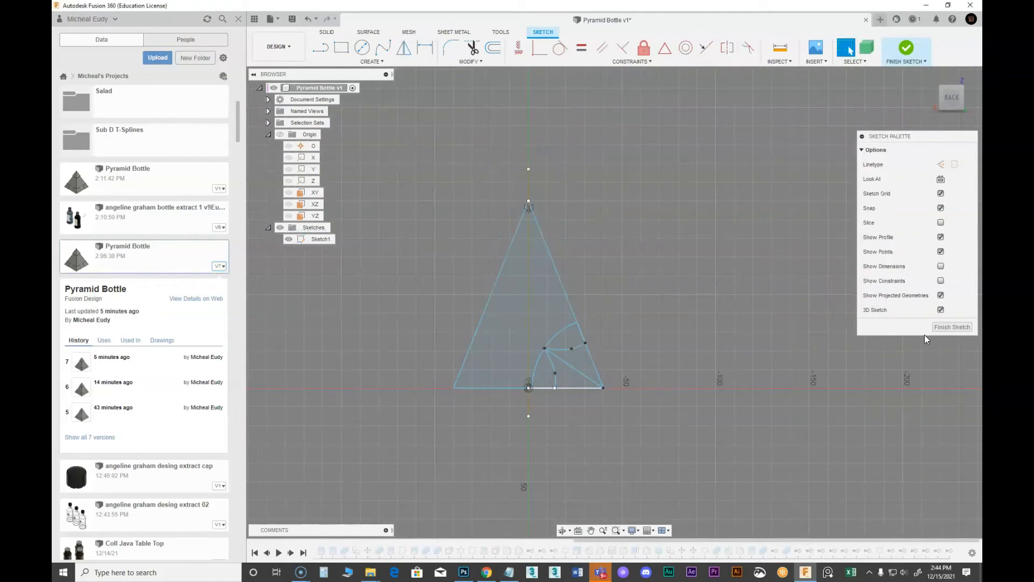
Finish editing Sketch1 and return to a corner view of the complete pyramid bottle.
click(939, 328)
shift+middle_drag(632, 403, 643, 371)
shift+middle_drag(623, 367, 696, 467)
scroll(641, 377, up, 3)
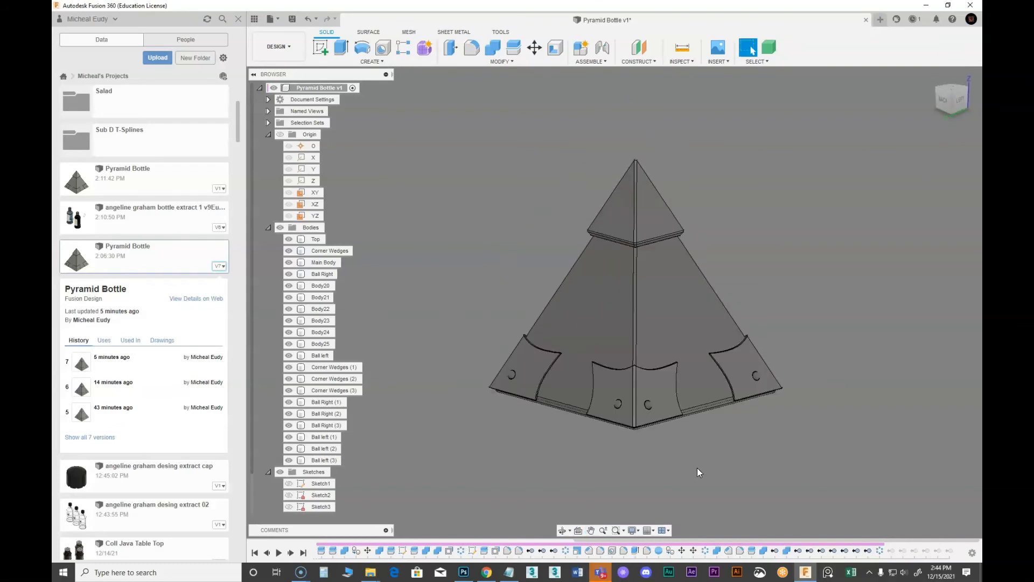
scroll(697, 467, up, 1)
middle_click(611, 490)
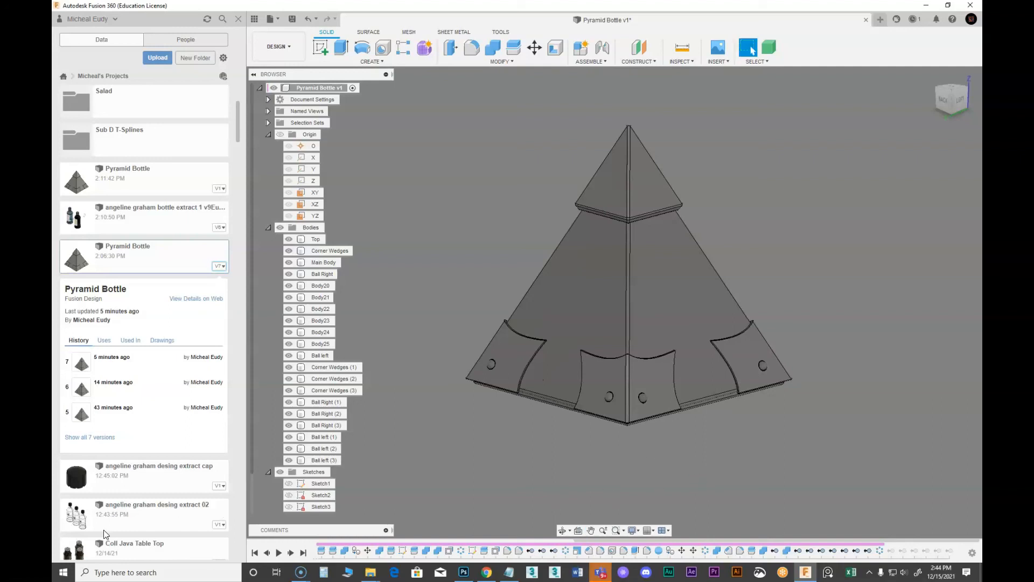